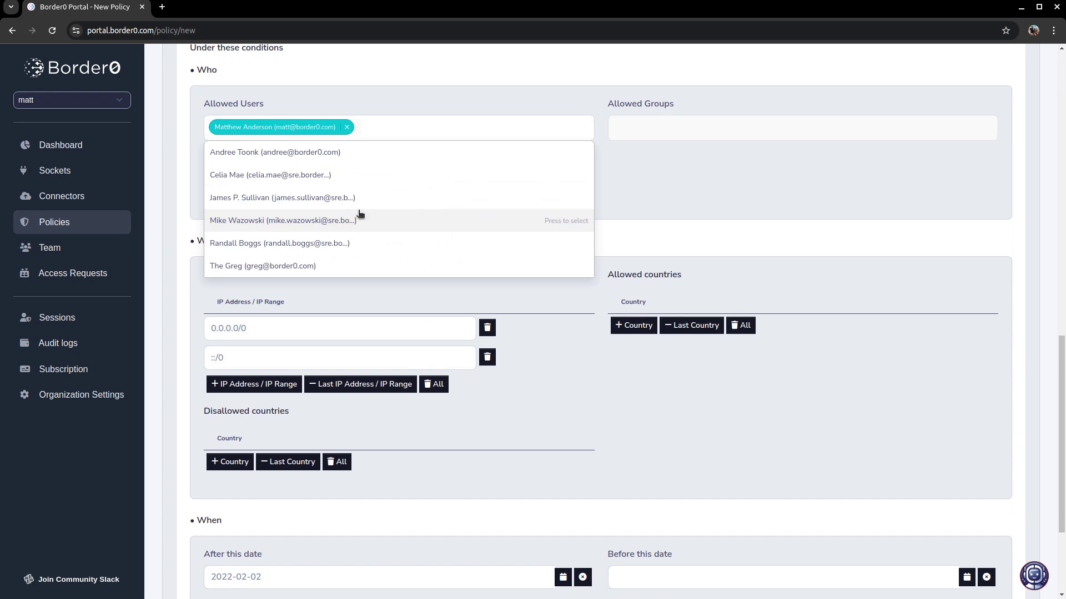
- Allow the sre@okta group and the github-actions service account in the policy
{"action": "left_click", "coordinate": [551, 103]}
{"action": "left_click", "coordinate": [608, 126]}
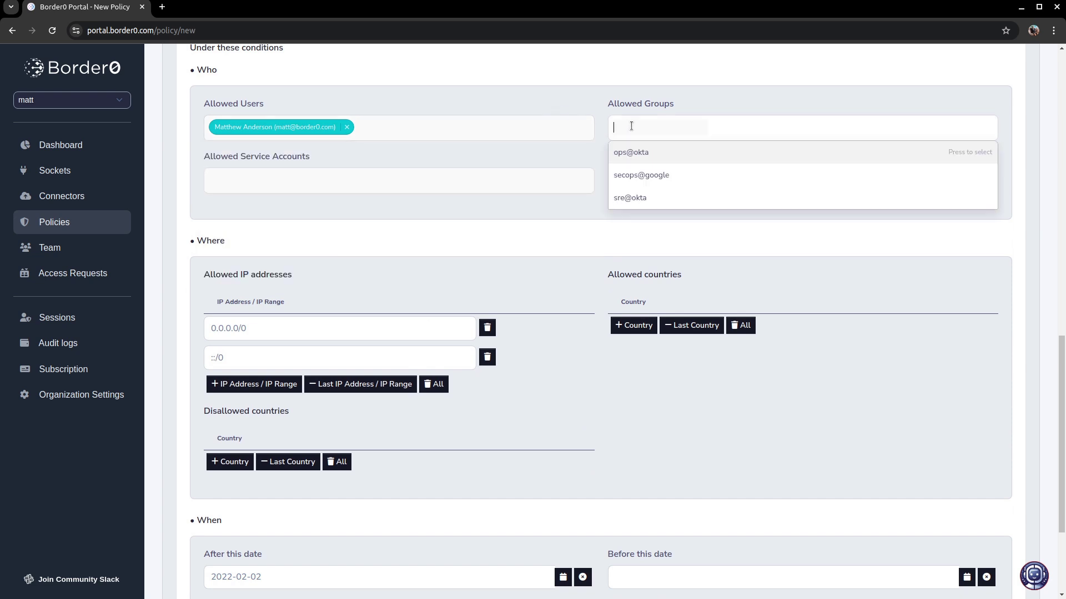
{"action": "left_click", "coordinate": [659, 197]}
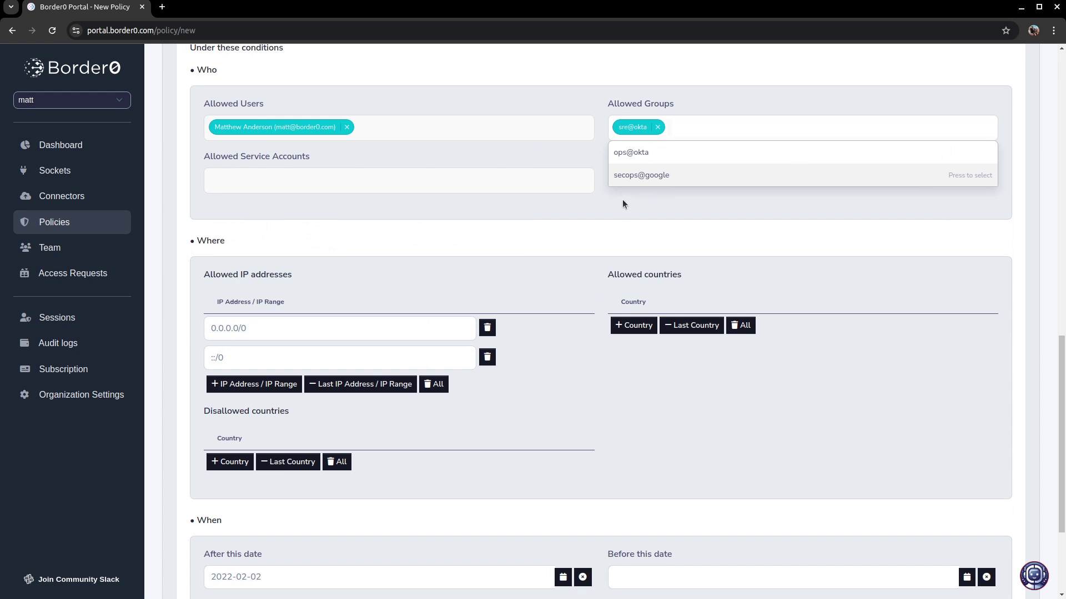
{"action": "left_click", "coordinate": [541, 208]}
{"action": "left_click", "coordinate": [316, 189]}
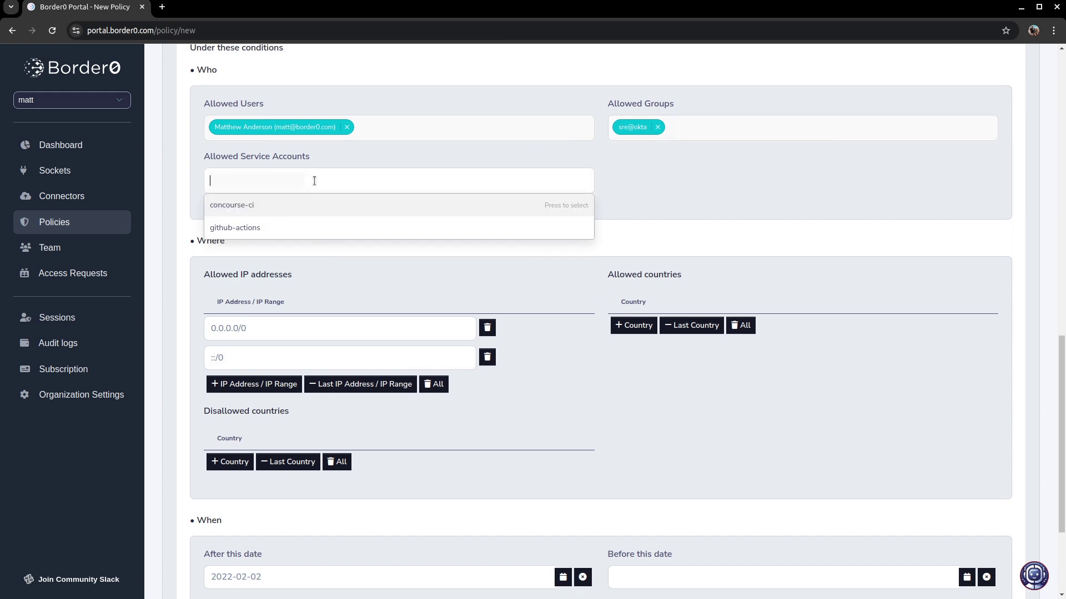
{"action": "left_click", "coordinate": [312, 227]}
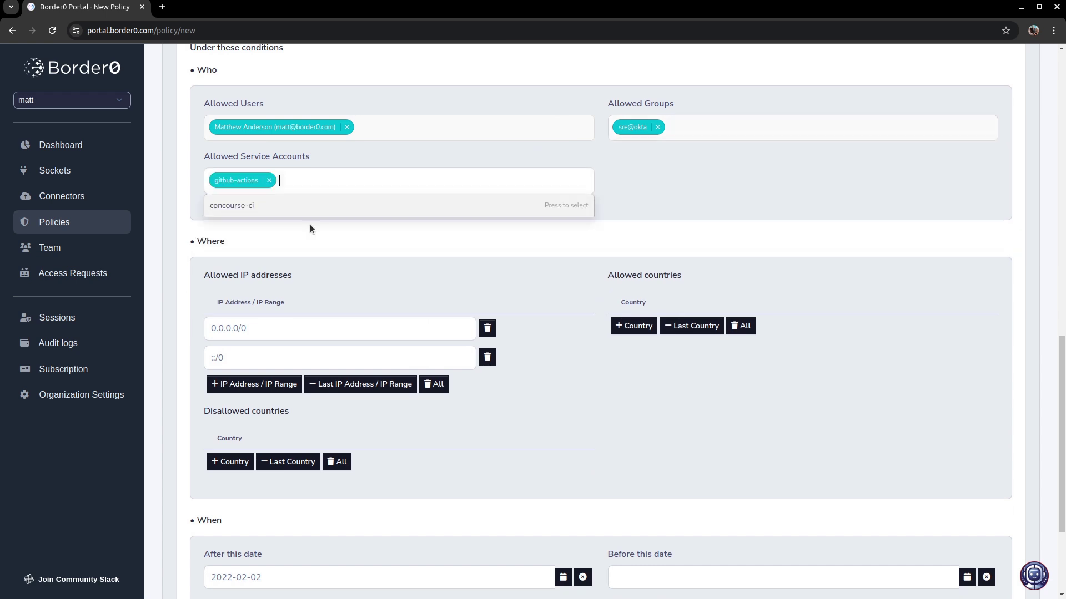
{"action": "left_click", "coordinate": [683, 183]}
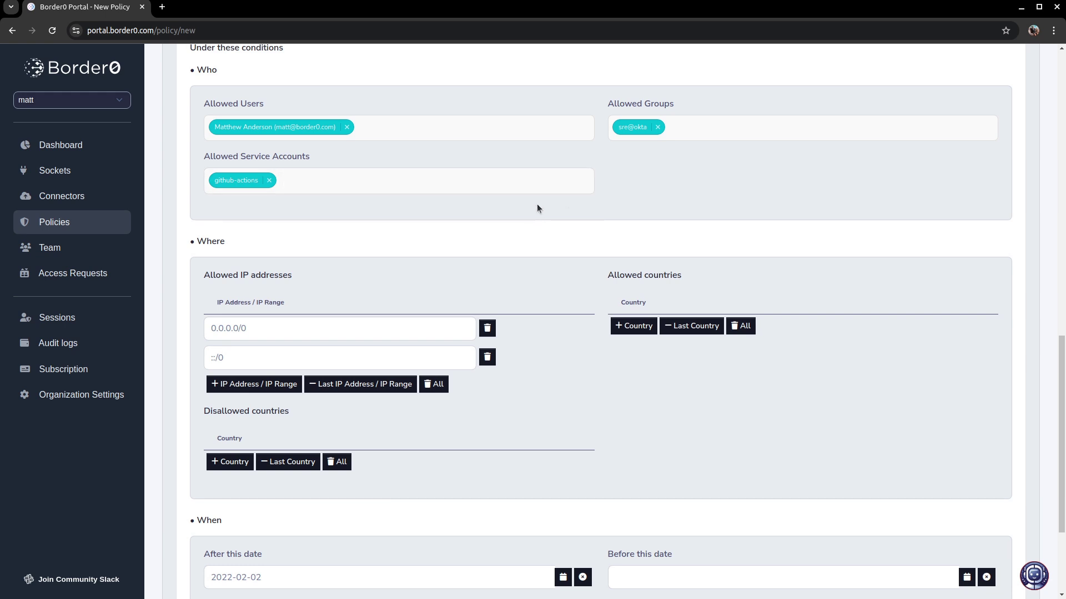
- Add 1.1.1.1/32 as an allowed IP address
{"action": "scroll", "coordinate": [265, 286], "scroll_direction": "down", "scroll_amount": 2}
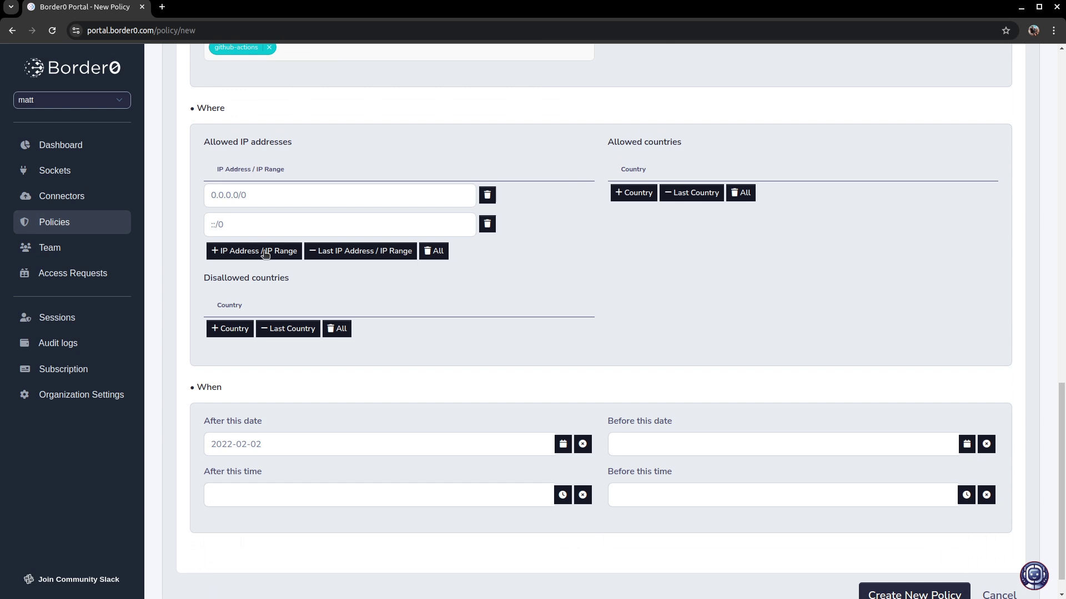
{"action": "left_click", "coordinate": [261, 251]}
{"action": "left_click", "coordinate": [263, 257]}
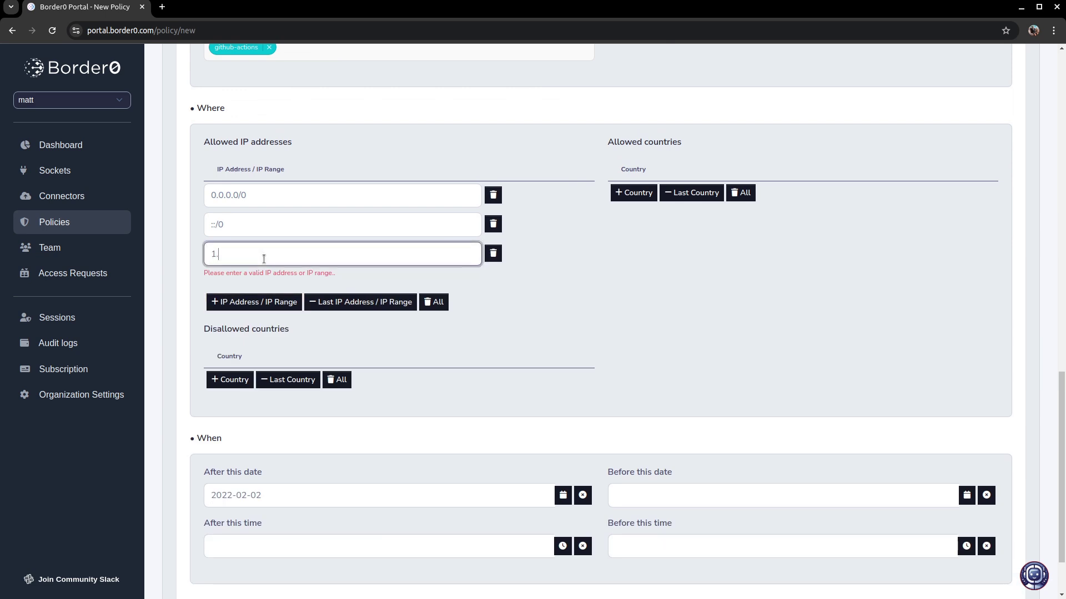
{"action": "type", "text": "1.1.1.1/32"}
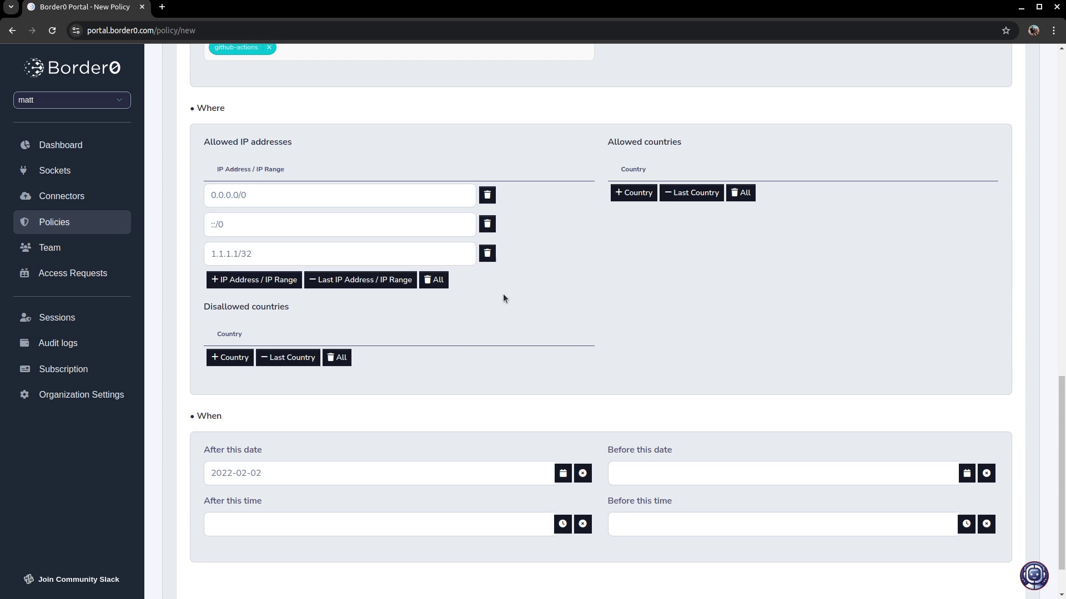
- Allow the countries United States of America and Canada
{"action": "left_click", "coordinate": [636, 197]}
{"action": "left_click", "coordinate": [638, 202]}
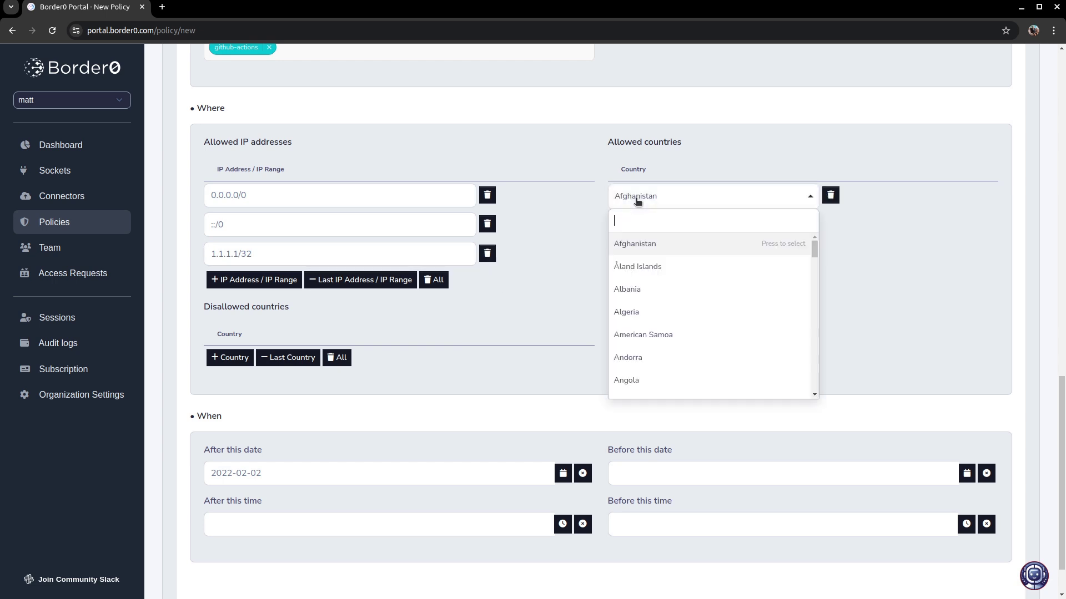
{"action": "type", "text": "uni"}
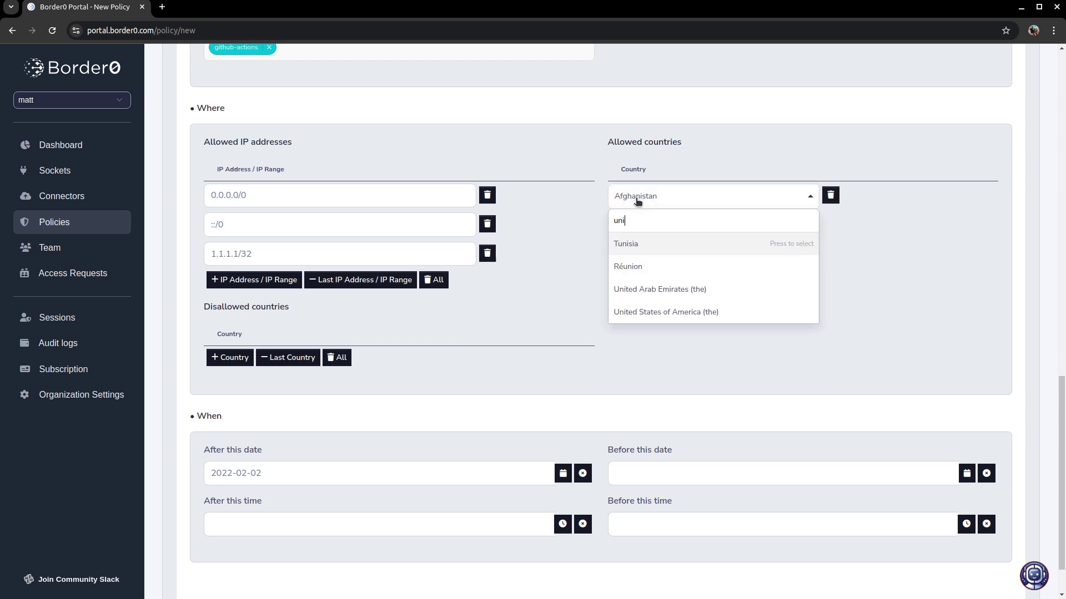
{"action": "left_click", "coordinate": [680, 312]}
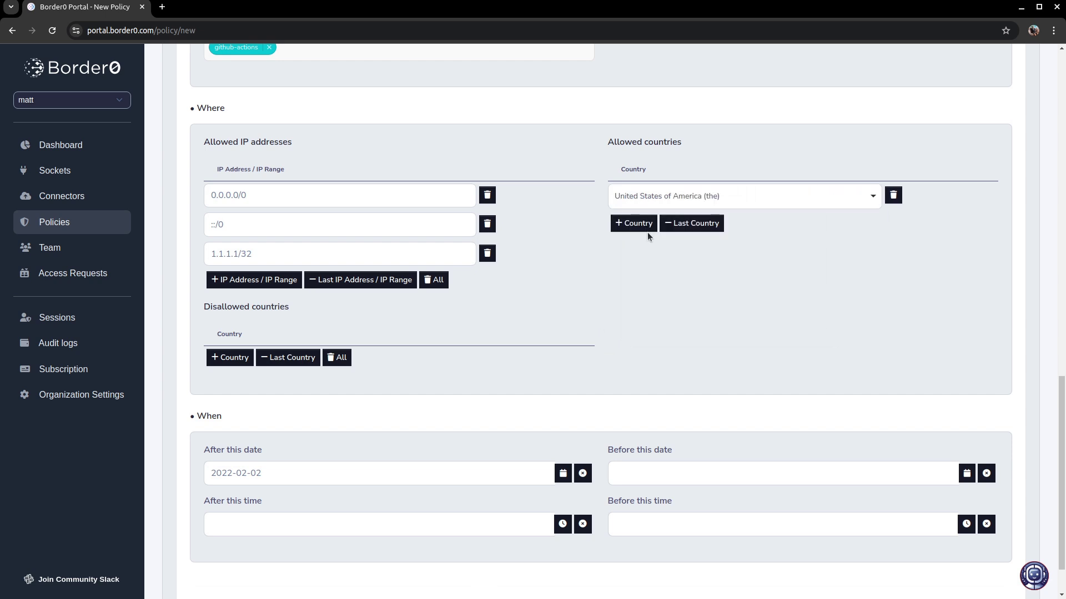
{"action": "left_click", "coordinate": [638, 228]}
{"action": "left_click", "coordinate": [637, 227]}
{"action": "type", "text": "can"}
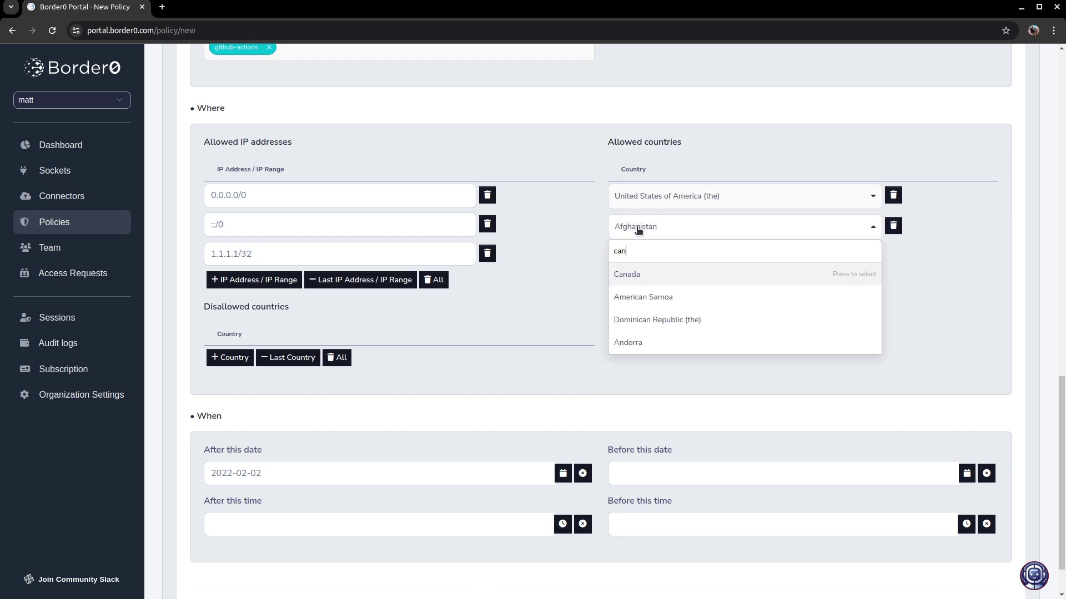
{"action": "left_click", "coordinate": [638, 276]}
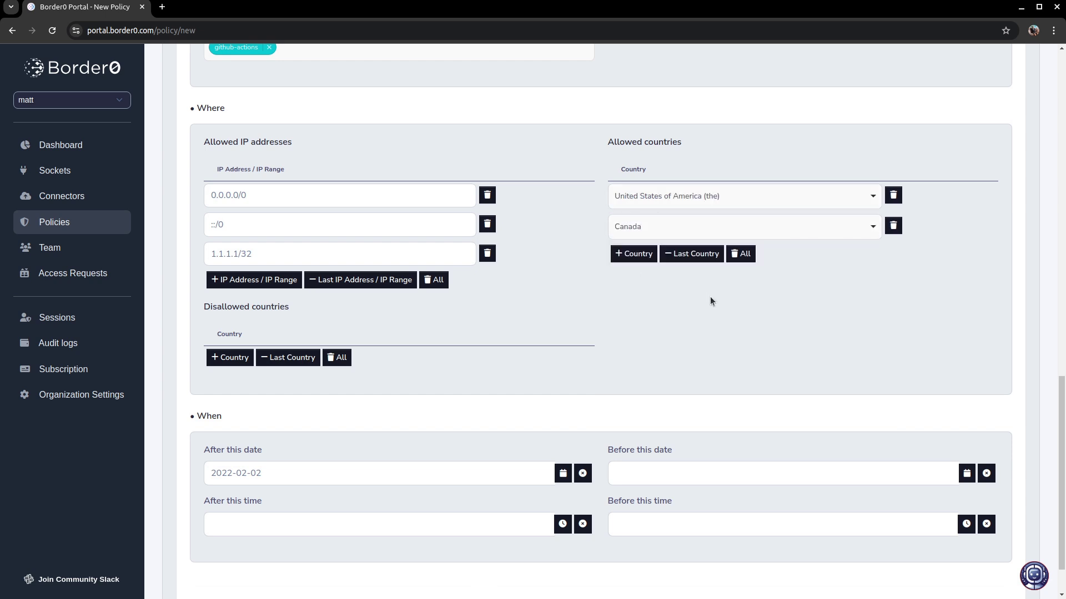
{"action": "scroll", "coordinate": [621, 338], "scroll_direction": "down", "scroll_amount": 1}
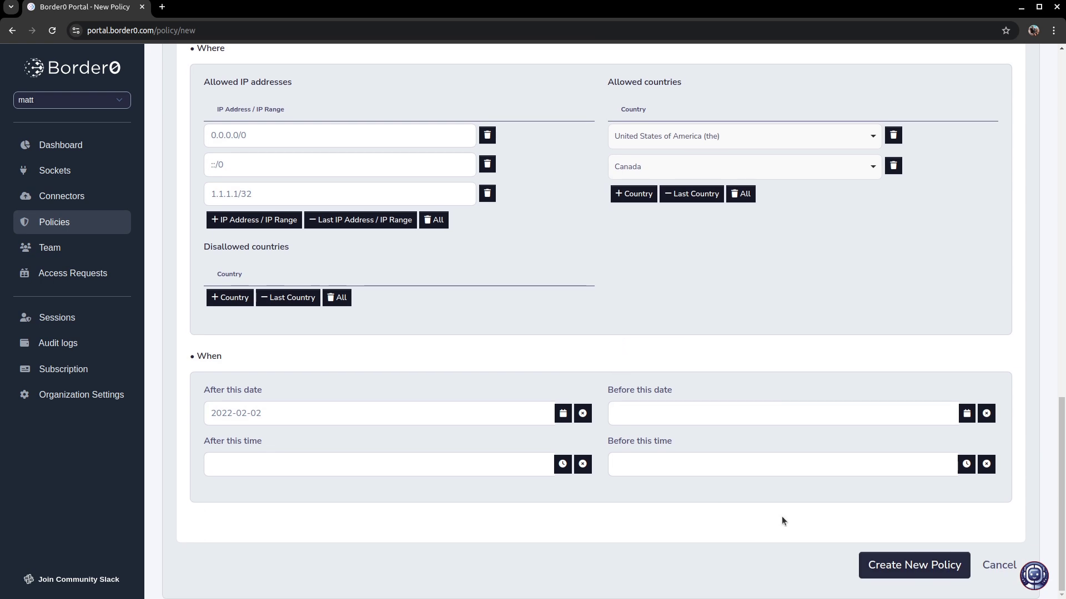
- Create the policy, then attach all three sockets (shell-server, mysql-server, k8s-cluster) and save
{"action": "left_click", "coordinate": [895, 565]}
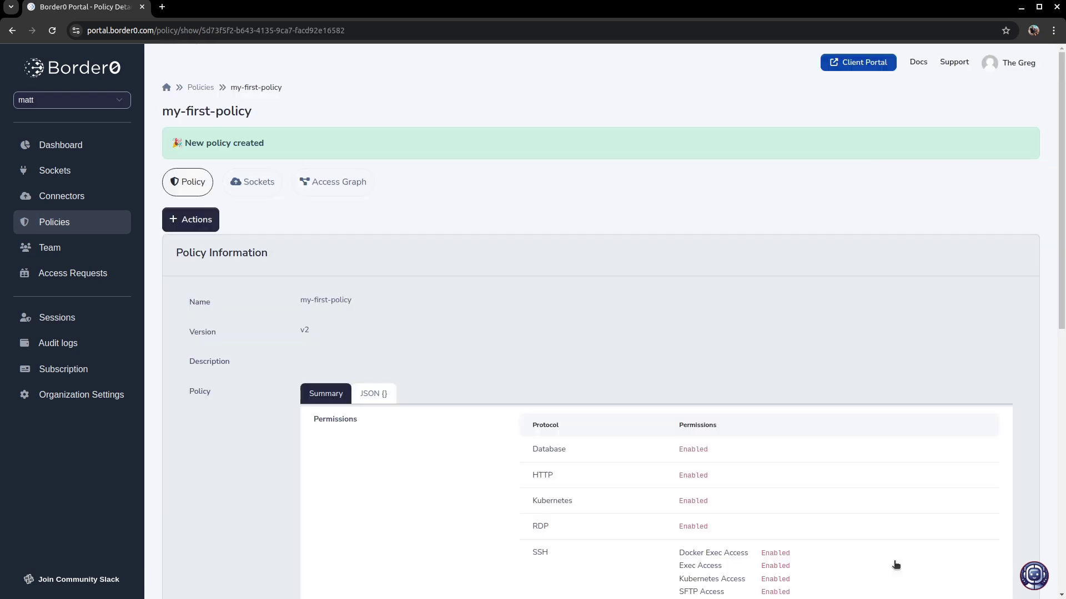
{"action": "left_click", "coordinate": [189, 182]}
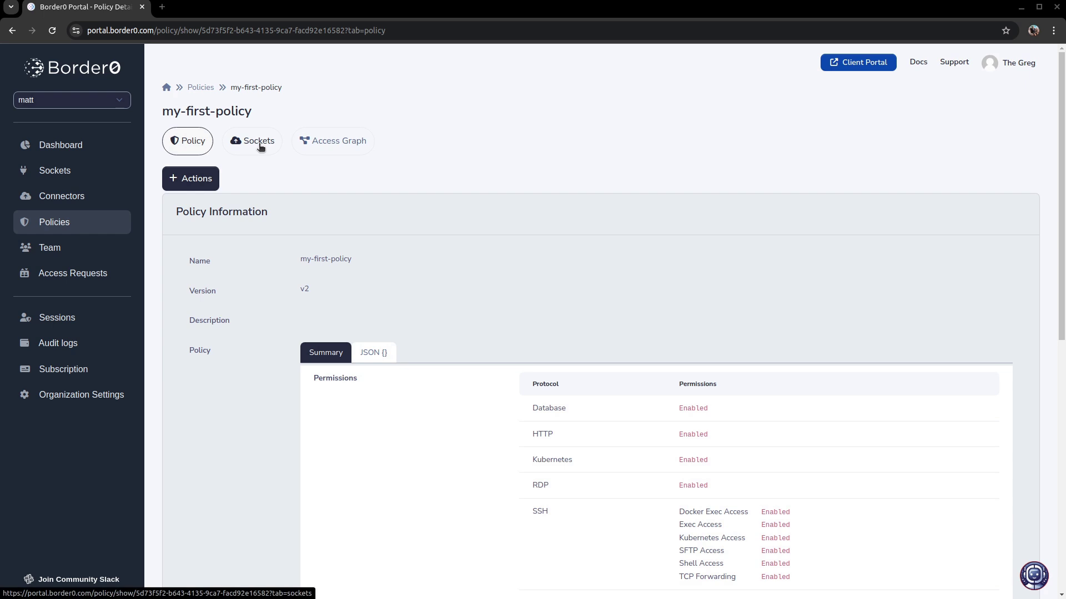
{"action": "left_click", "coordinate": [259, 143]}
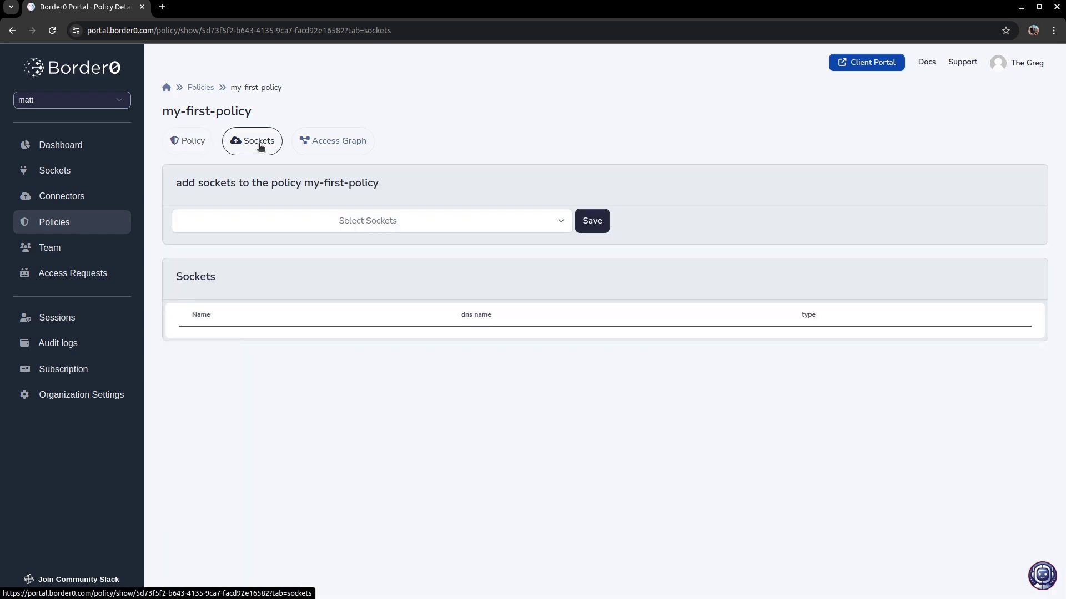
{"action": "left_click", "coordinate": [500, 226]}
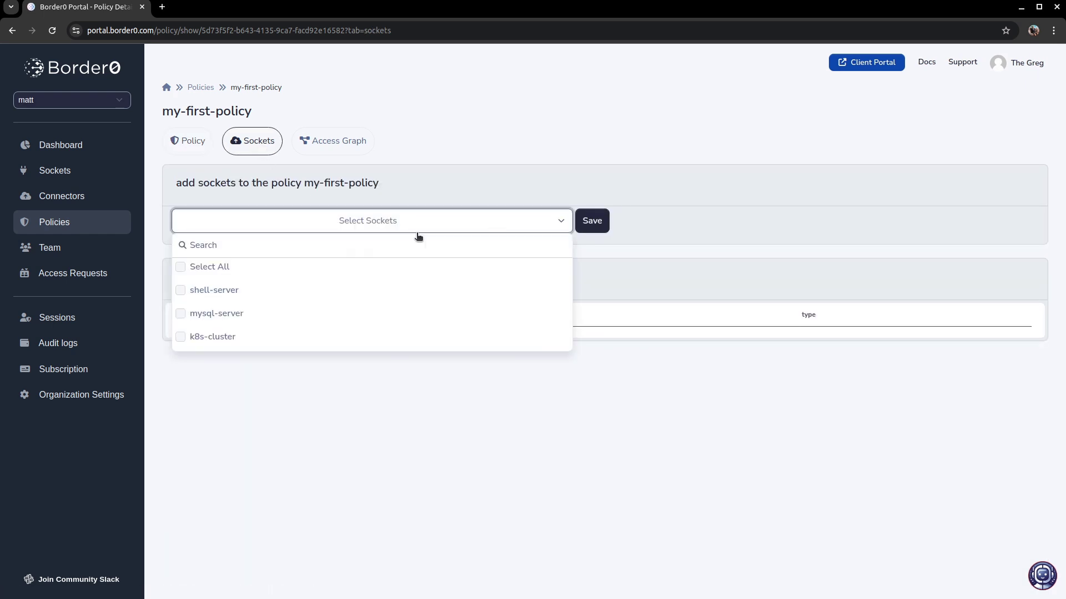
{"action": "left_click", "coordinate": [279, 272]}
{"action": "left_click", "coordinate": [604, 221]}
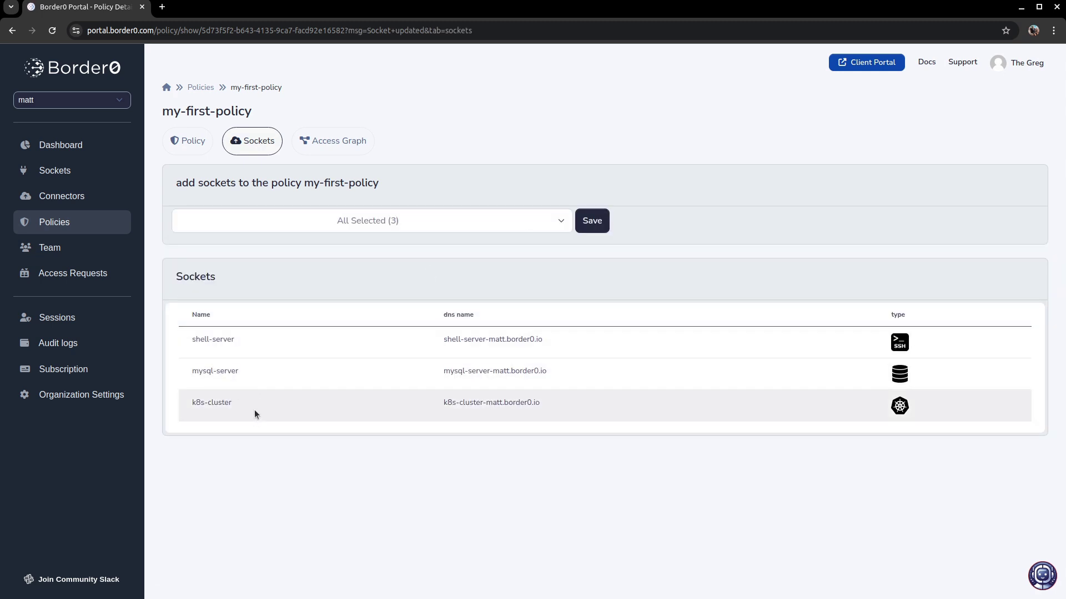
- Run the policy tester on my-first-policy with the user's email as identity
{"action": "left_click", "coordinate": [200, 142]}
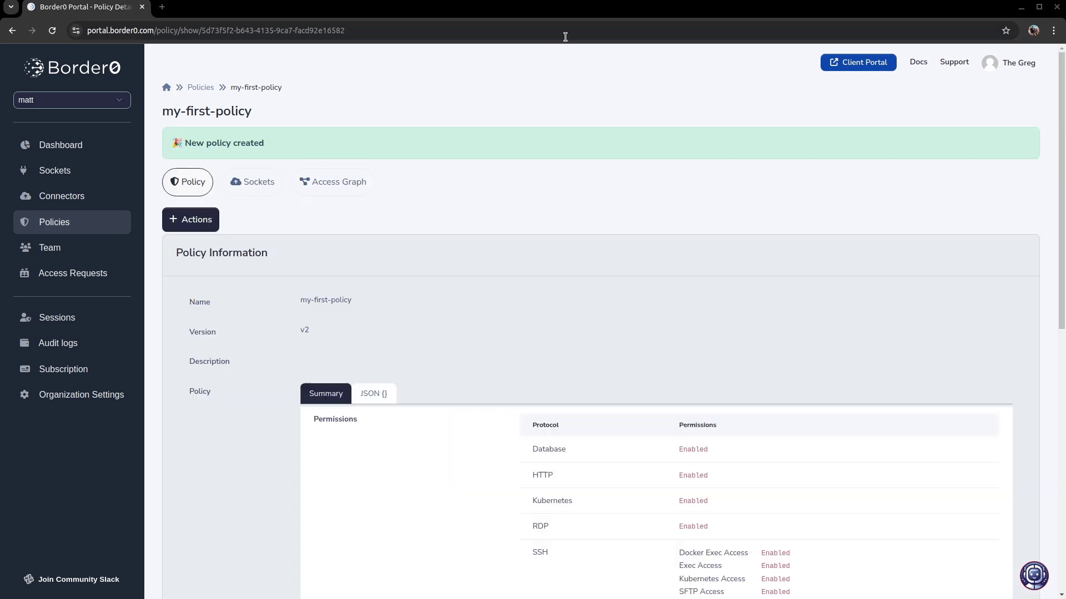
{"action": "left_click", "coordinate": [199, 221]}
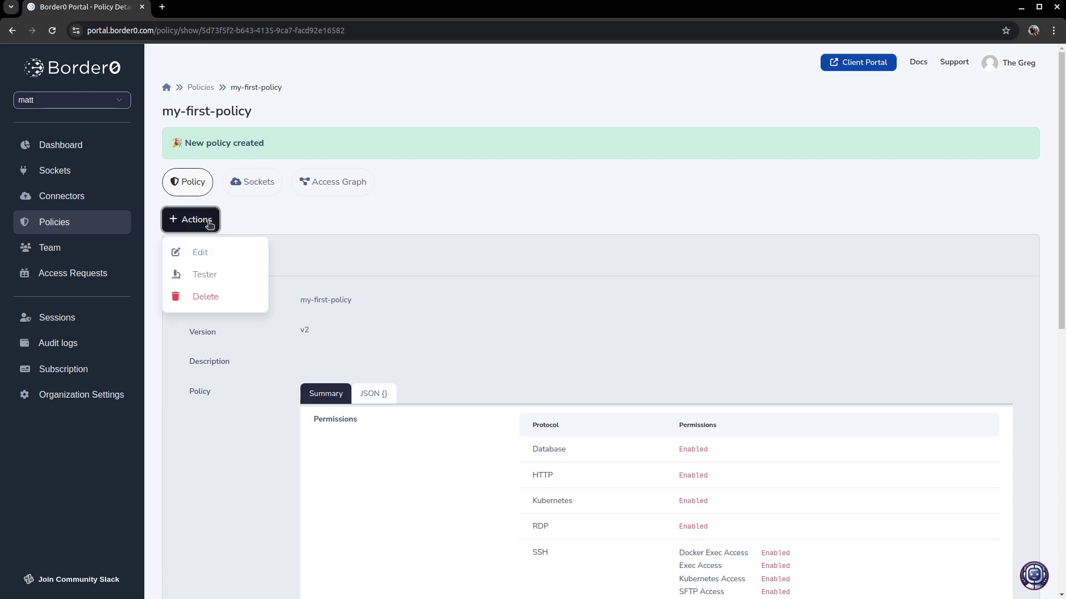
{"action": "left_click", "coordinate": [227, 277]}
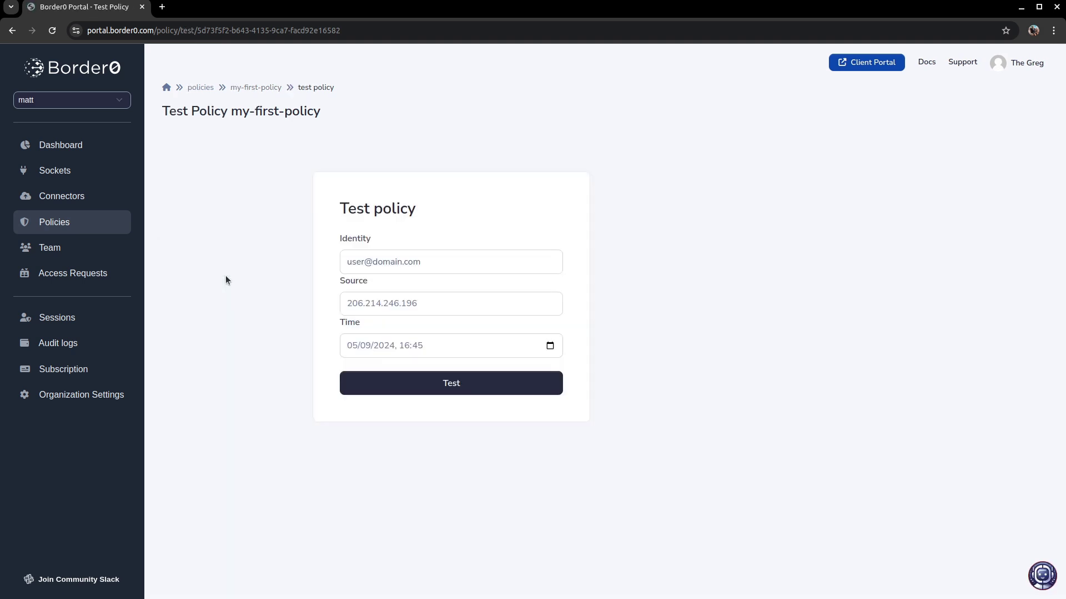
{"action": "left_click", "coordinate": [383, 263]}
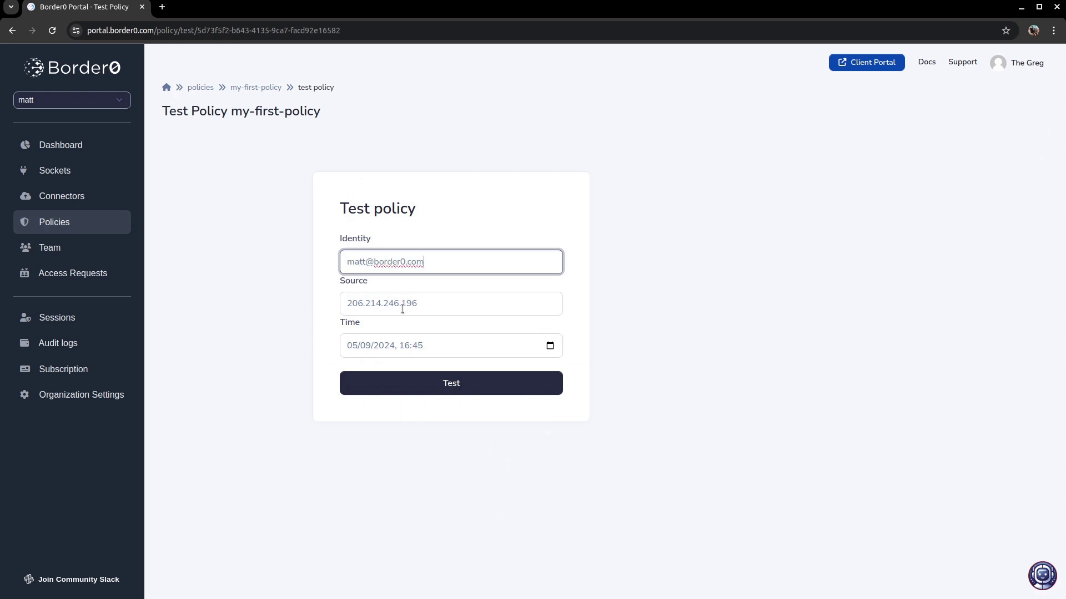
{"action": "key", "text": "Tab"}
{"action": "left_click", "coordinate": [430, 306]}
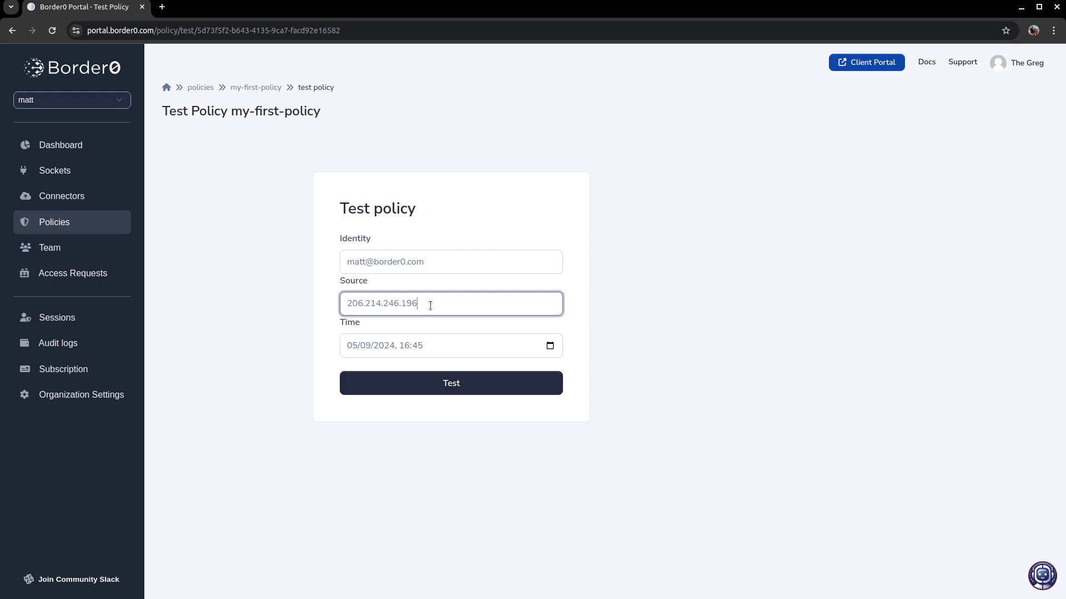
{"action": "left_click", "coordinate": [485, 385]}
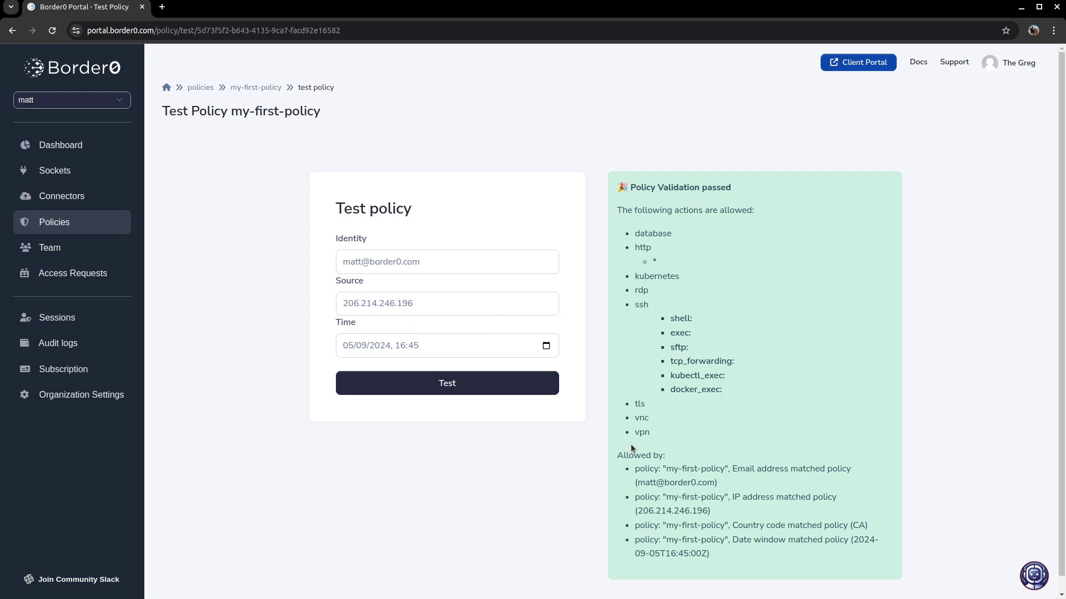
- Review the passed validation: allowed actions plus matched email, source IP and country CA
{"action": "left_click_drag", "start_coordinate": [712, 555], "coordinate": [647, 166]}
{"action": "left_click", "coordinate": [622, 459]}
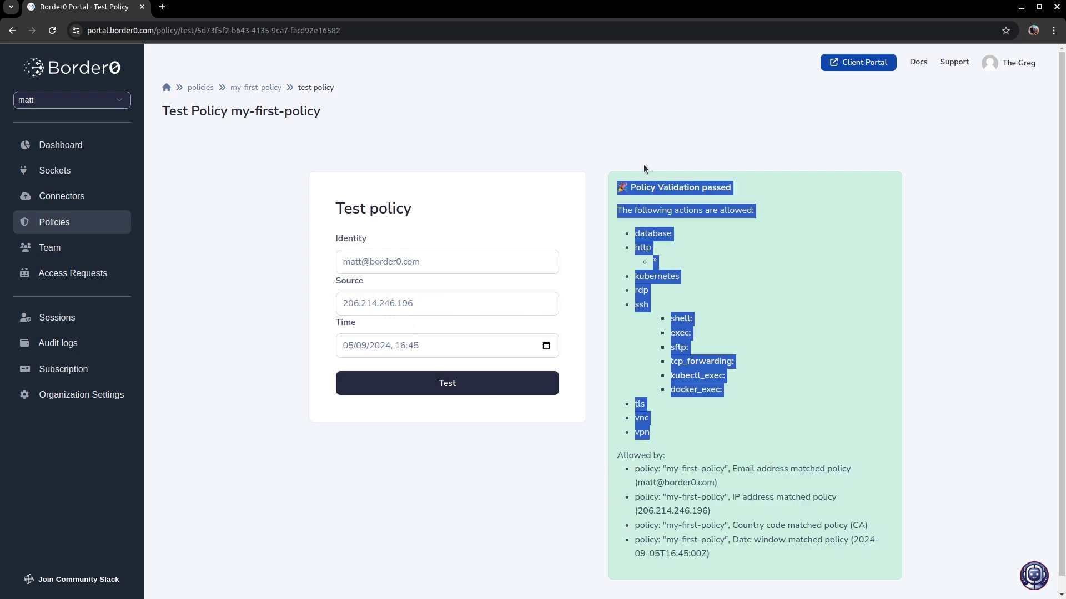
{"action": "left_click", "coordinate": [682, 208]}
{"action": "triple_click", "coordinate": [706, 191]}
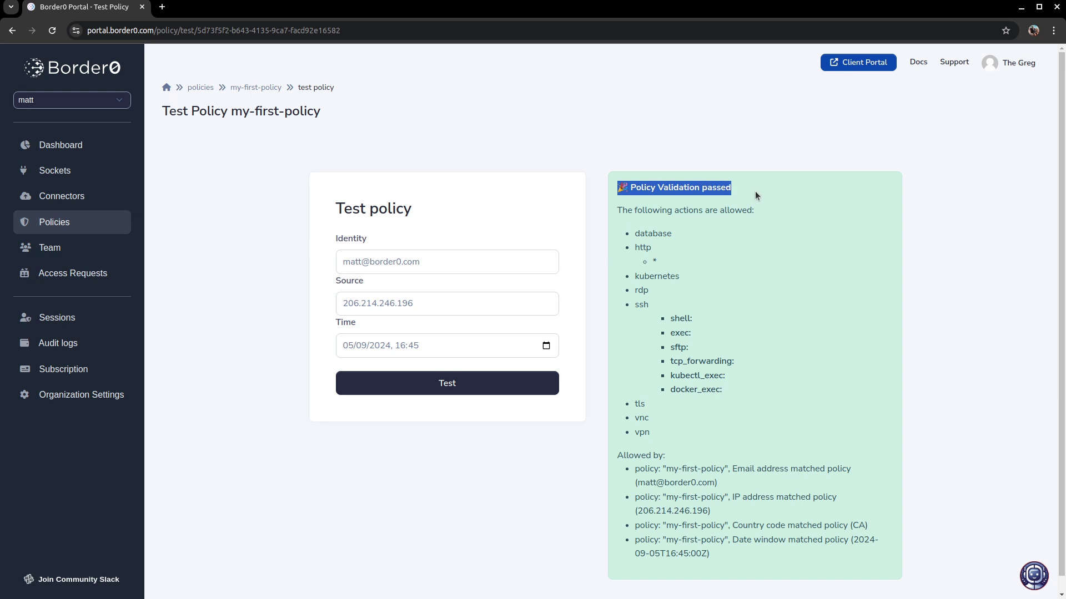
{"action": "left_click", "coordinate": [712, 216]}
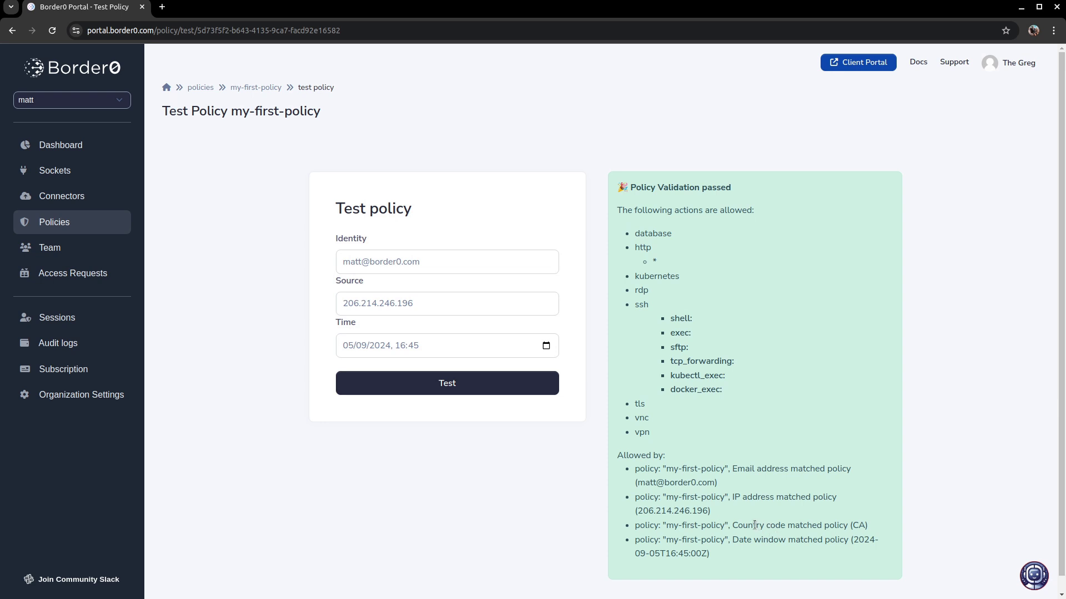
{"action": "double_click", "coordinate": [648, 481]}
{"action": "double_click", "coordinate": [675, 481]}
{"action": "left_click", "coordinate": [699, 484]}
{"action": "double_click", "coordinate": [692, 507]}
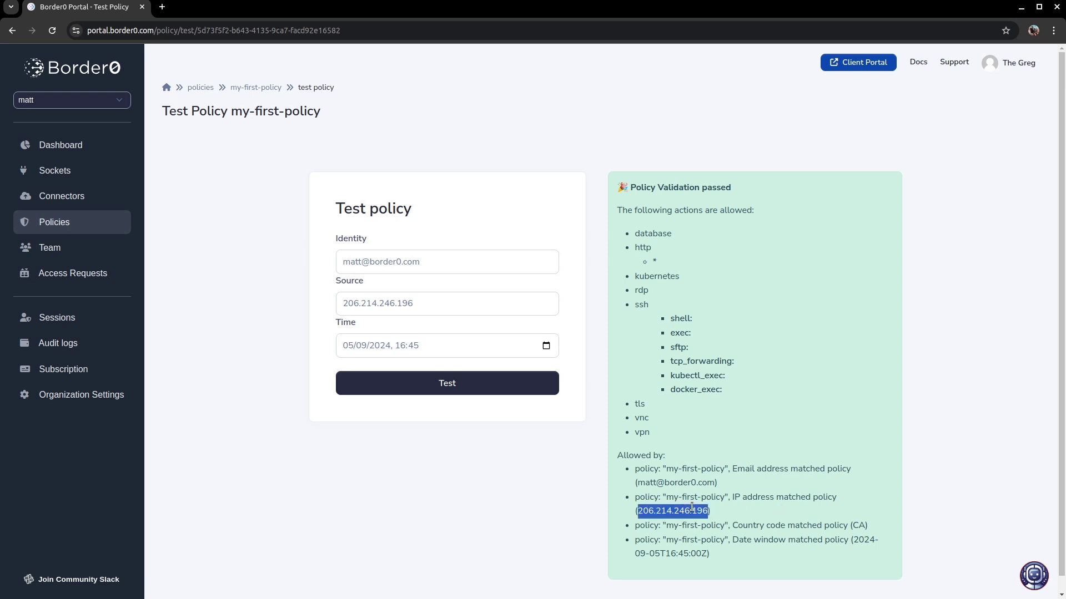
{"action": "double_click", "coordinate": [860, 524]}
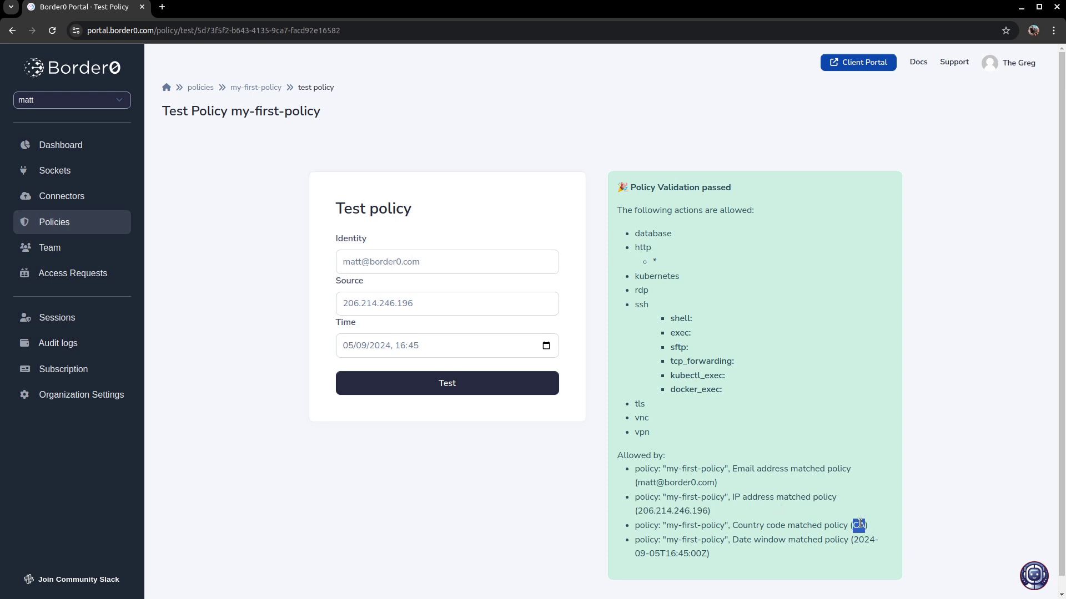
{"action": "left_click", "coordinate": [825, 438]}
- Show my-first-policy's access graph and drag the sre@okta group node lower
{"action": "left_click", "coordinate": [268, 86]}
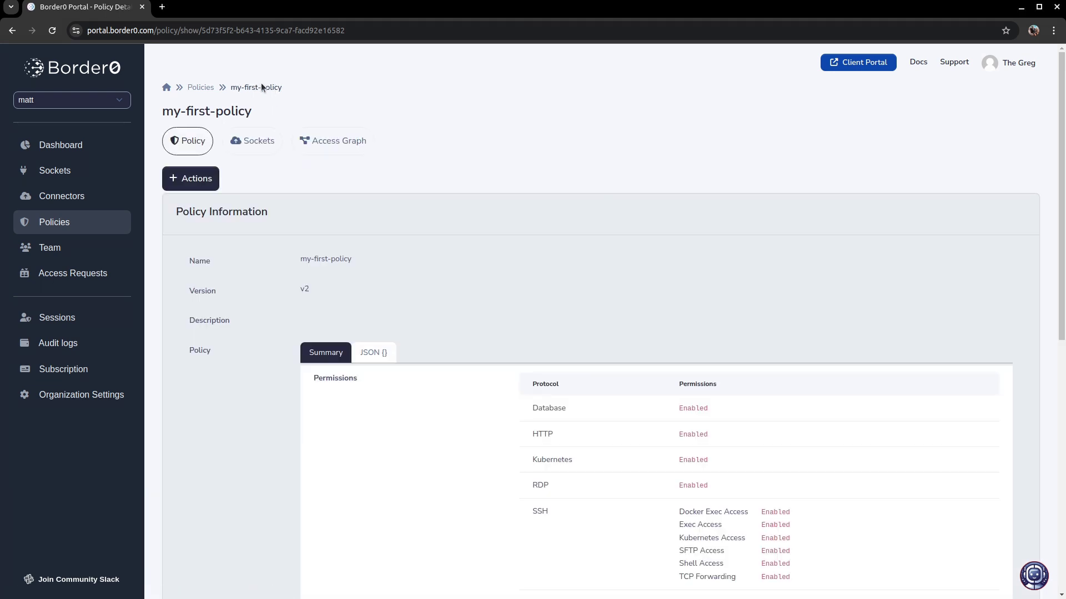
{"action": "left_click", "coordinate": [342, 142]}
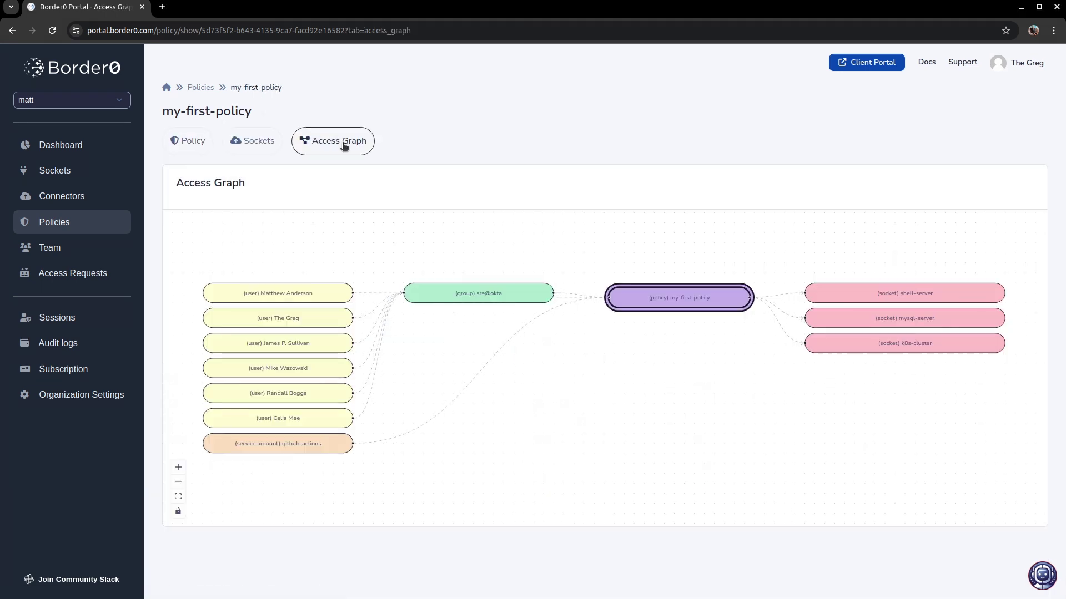
{"action": "left_click_drag", "start_coordinate": [499, 299], "coordinate": [498, 361]}
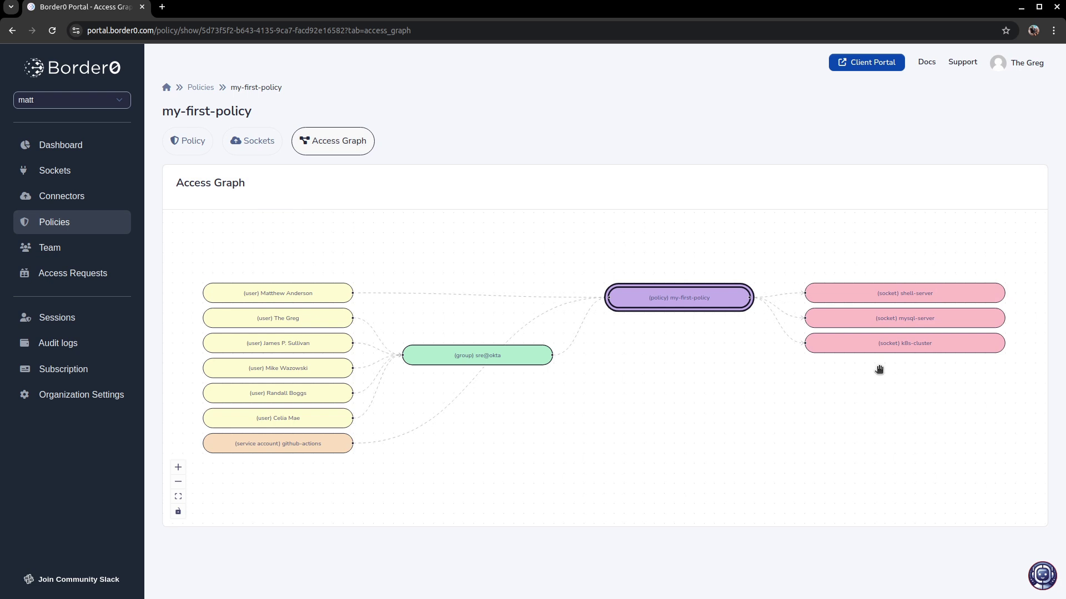
- Open shell-server from the graph, SSH in via browser, confirm whoami returns root, then exit
{"action": "left_click", "coordinate": [905, 295]}
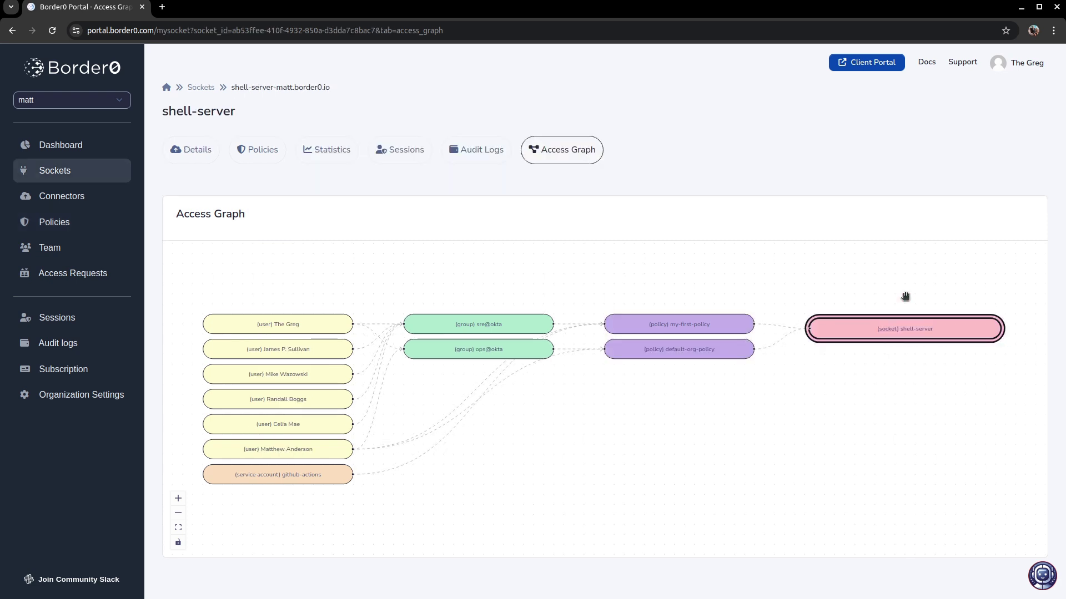
{"action": "left_click", "coordinate": [198, 153]}
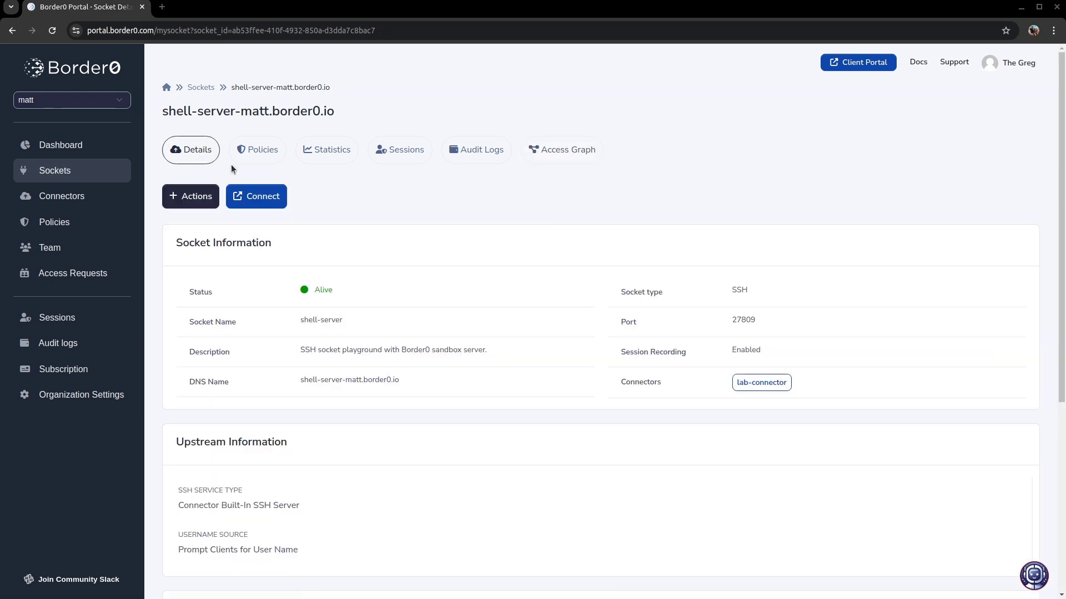
{"action": "left_click", "coordinate": [263, 197]}
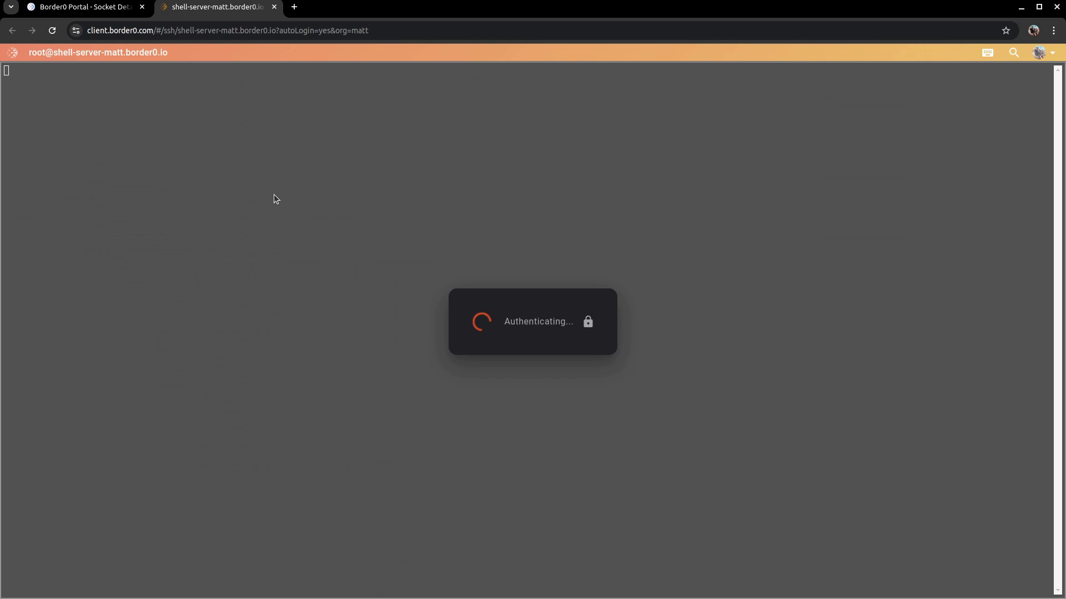
{"action": "type", "text": "whoami"}
{"action": "key", "text": "Return"}
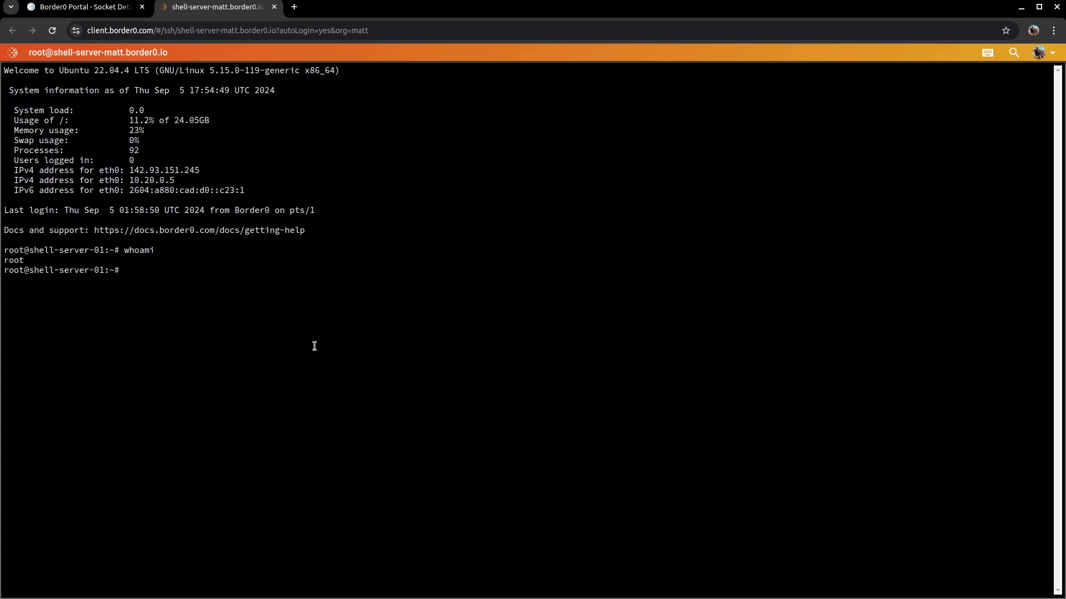
{"action": "type", "text": "exit"}
{"action": "key", "text": "Return"}
{"action": "left_click", "coordinate": [275, 7]}
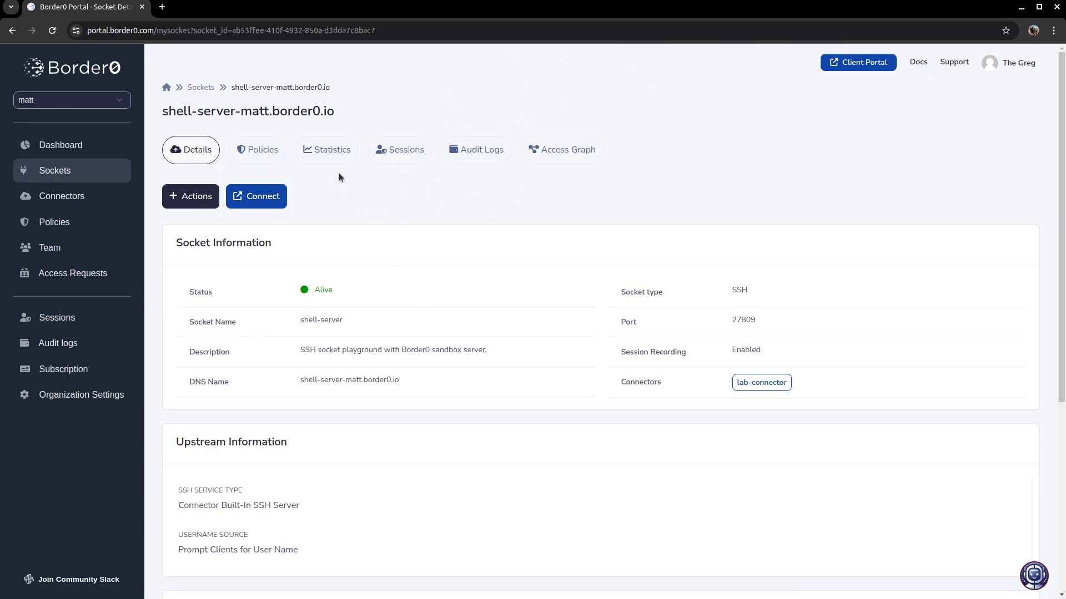
- Go from the socket's access graph to my-first-policy and start editing it
{"action": "left_click", "coordinate": [542, 160]}
{"action": "double_click", "coordinate": [680, 323]}
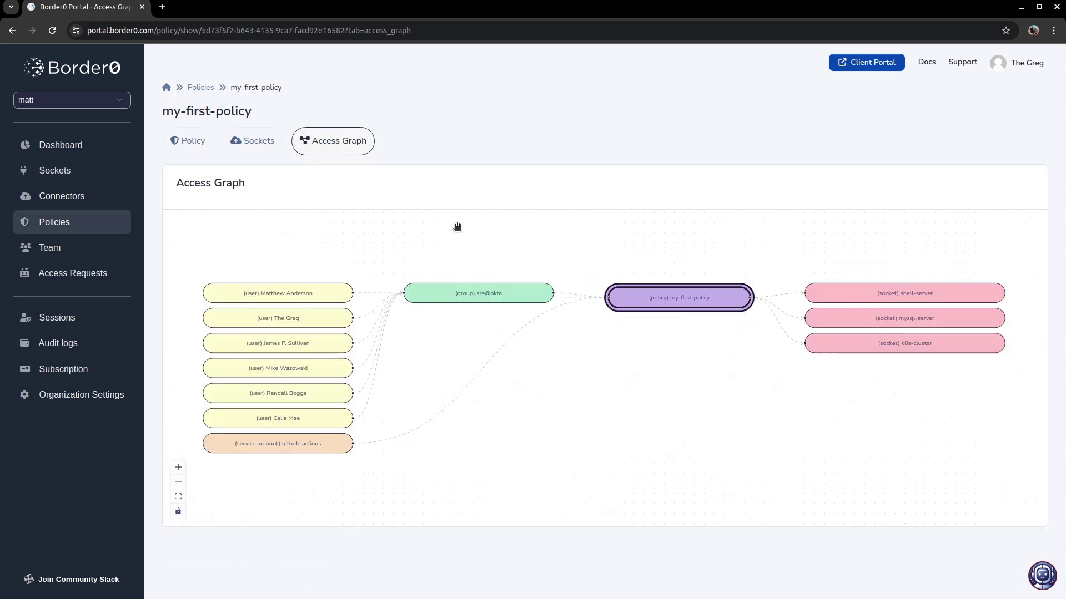
{"action": "left_click", "coordinate": [193, 151]}
{"action": "left_click", "coordinate": [190, 178]}
{"action": "left_click", "coordinate": [198, 214]}
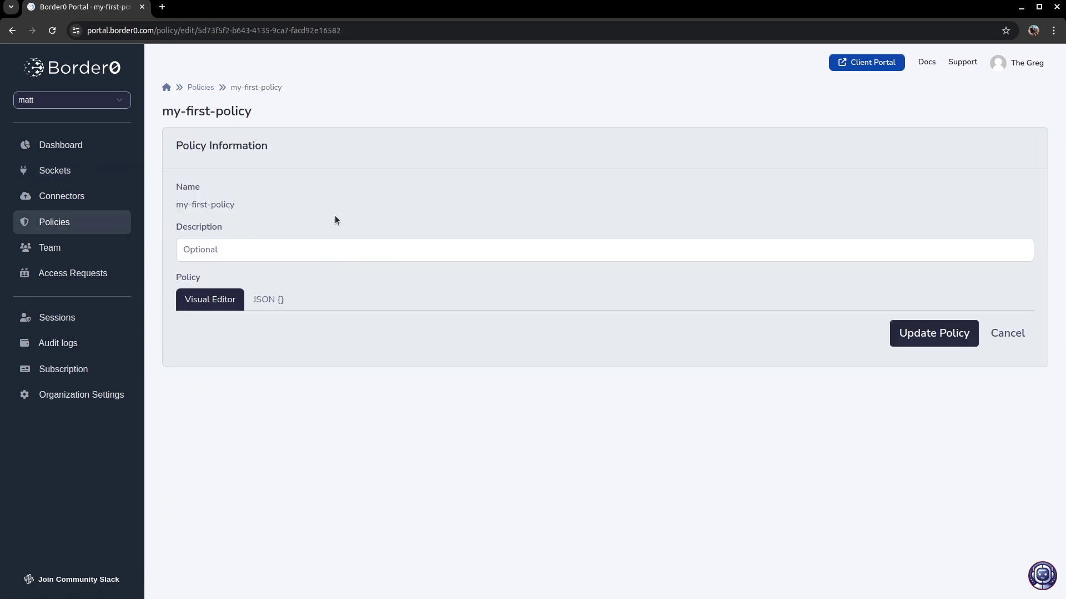
{"action": "scroll", "coordinate": [265, 220], "scroll_direction": "down", "scroll_amount": 5}
- Enable the SSH username list with only ubuntu and update the policy
{"action": "left_click", "coordinate": [255, 247]}
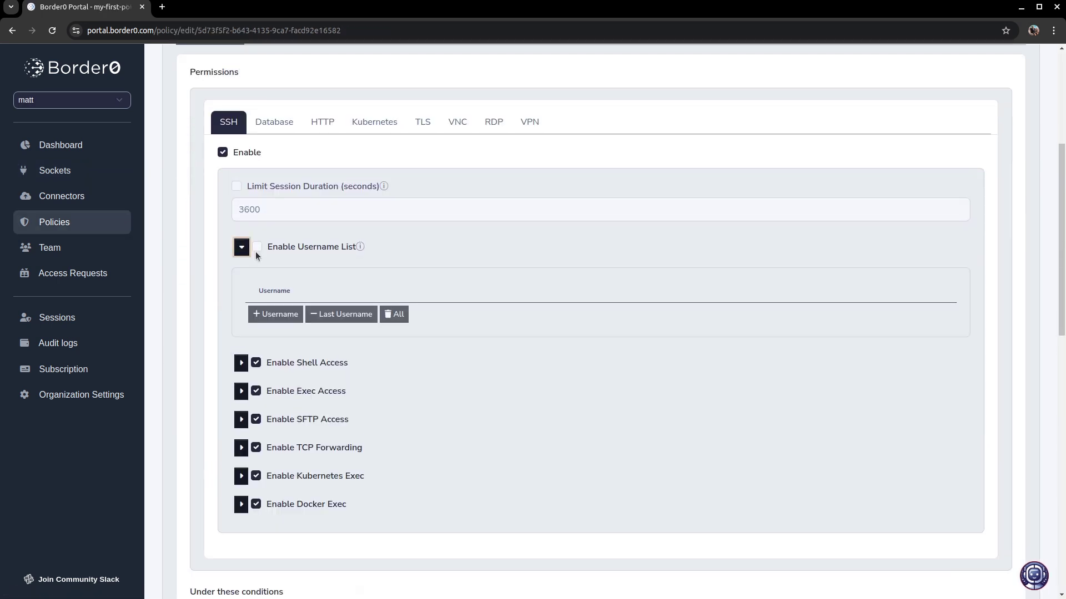
{"action": "left_click", "coordinate": [271, 314]}
{"action": "type", "text": "ubuntu"}
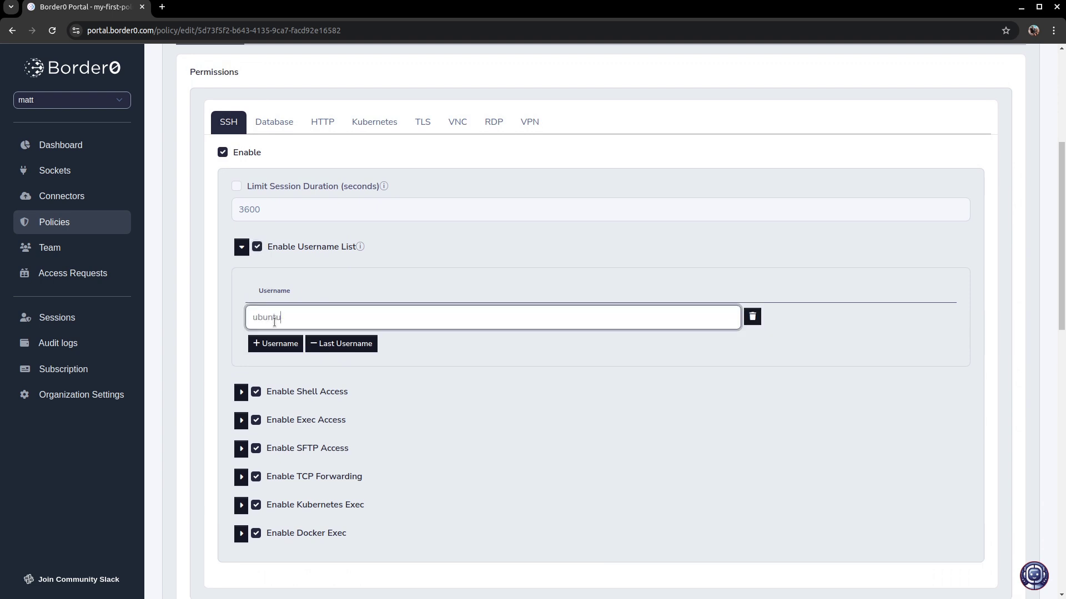
{"action": "scroll", "coordinate": [611, 307], "scroll_direction": "down", "scroll_amount": 10}
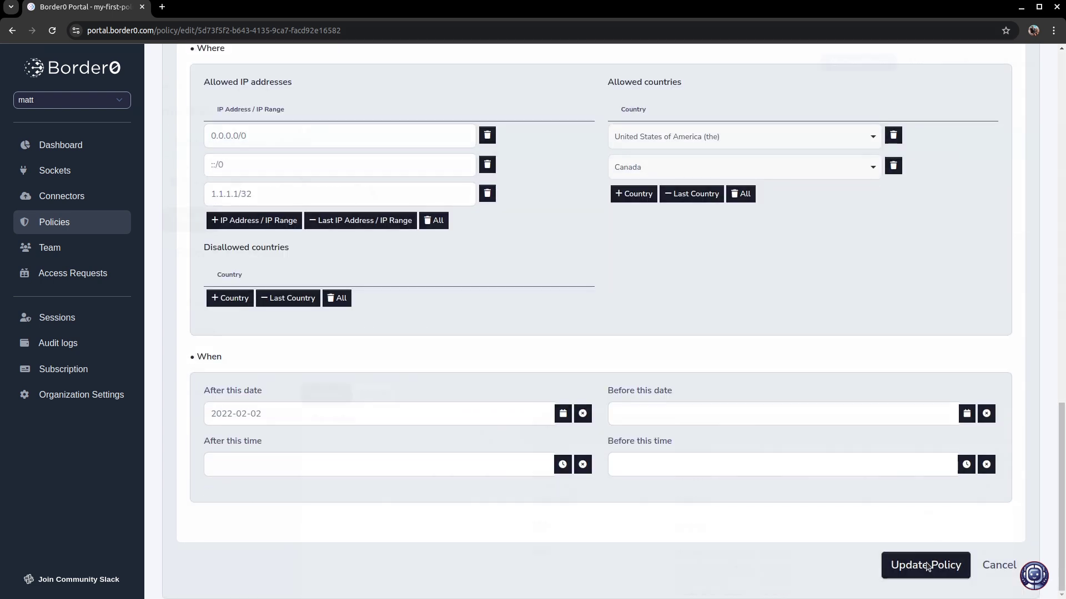
{"action": "left_click", "coordinate": [924, 565]}
{"action": "left_click", "coordinate": [201, 222]}
{"action": "left_click", "coordinate": [204, 274]}
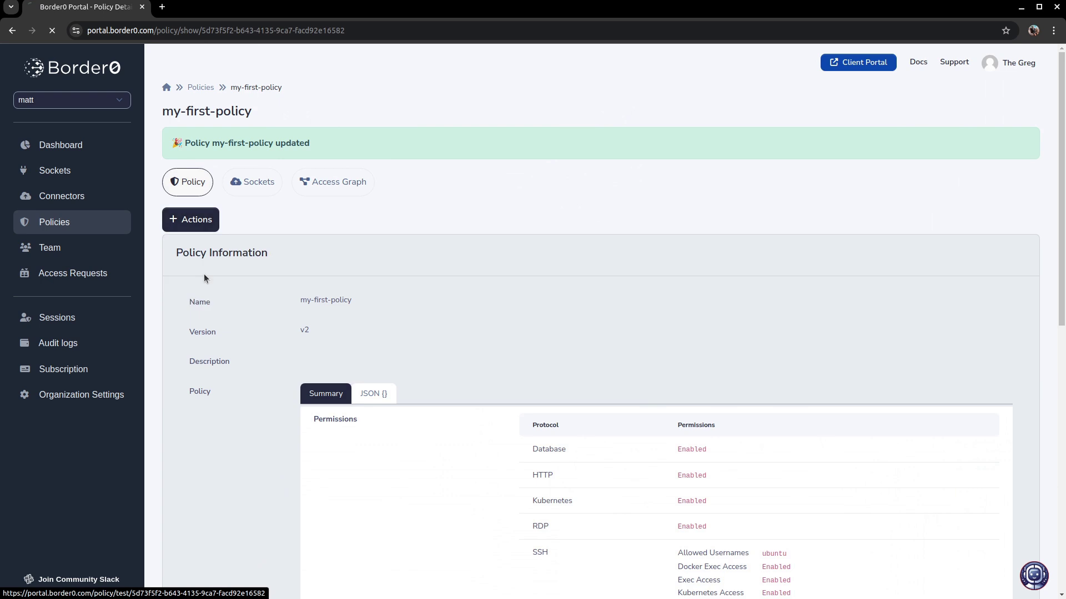
- Re-test with the user's email, confirming allowed_usernames ['ubuntu'], then open the shell-server socket
{"action": "left_click", "coordinate": [360, 261]}
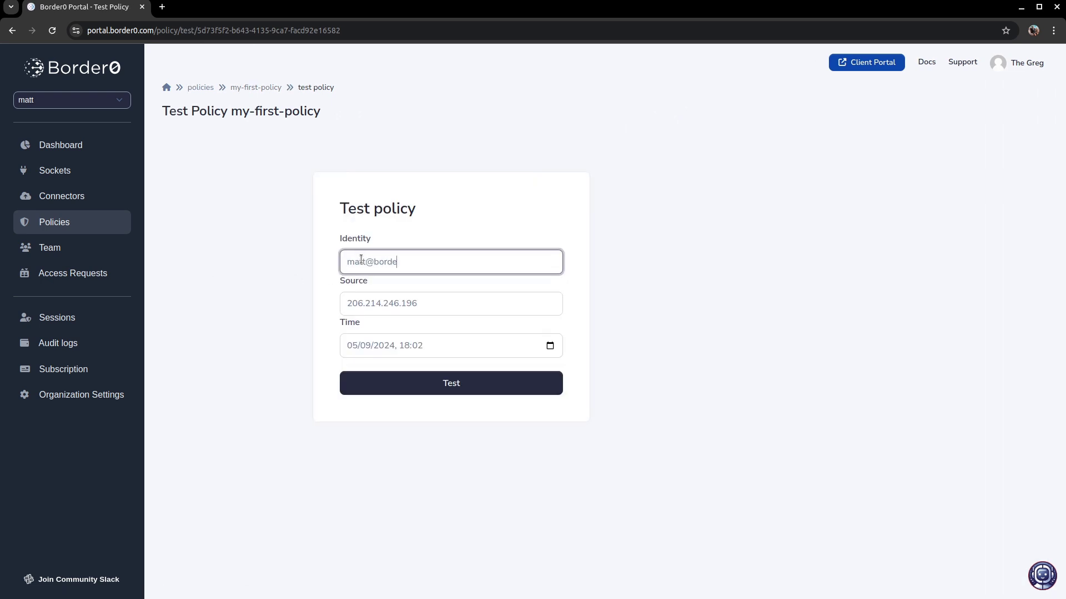
{"action": "left_click", "coordinate": [497, 383]}
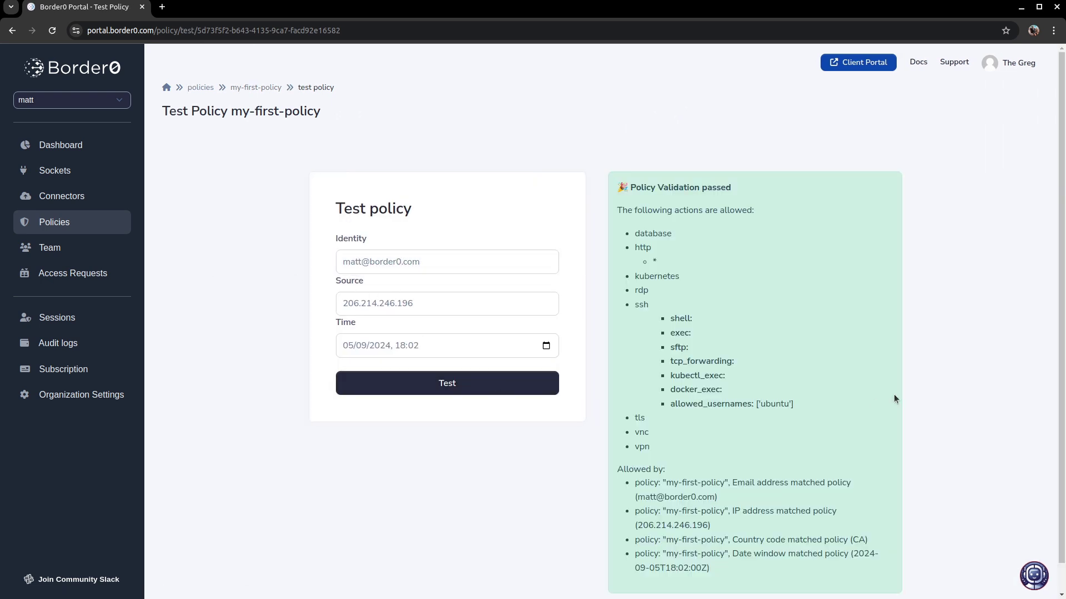
{"action": "scroll", "coordinate": [894, 397], "scroll_direction": "down", "scroll_amount": 1}
{"action": "triple_click", "coordinate": [730, 374]}
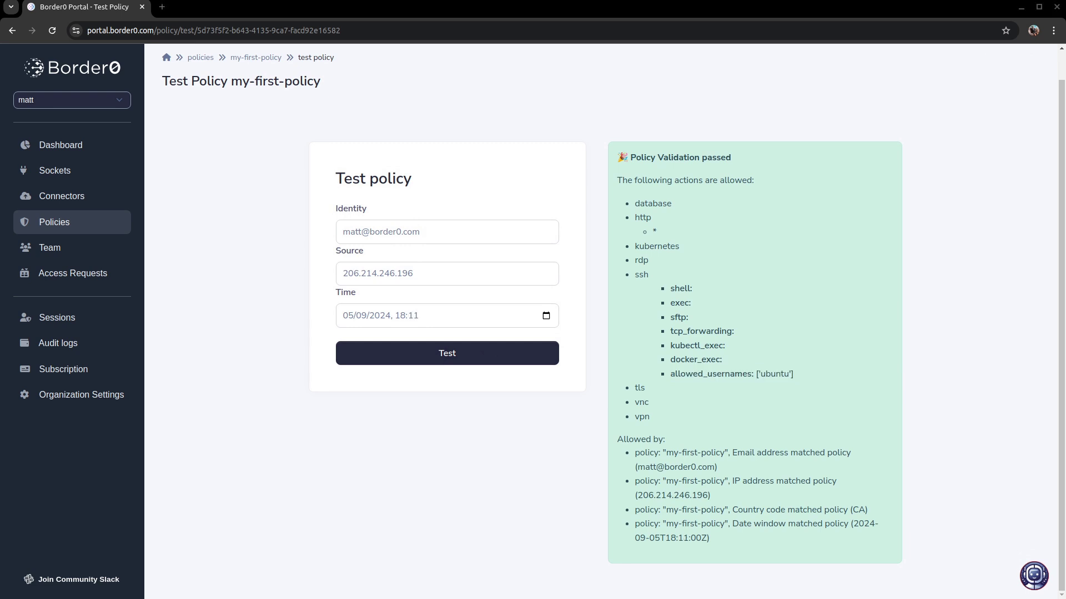
{"action": "left_click", "coordinate": [84, 175]}
{"action": "left_click", "coordinate": [313, 313]}
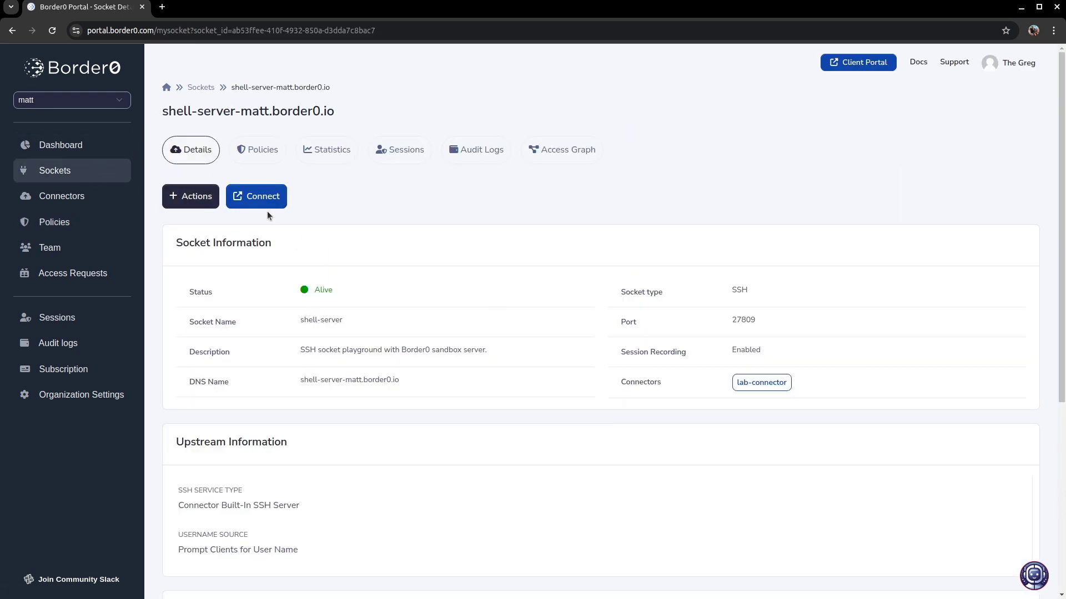
- Attempt a browser SSH login to shell-server, which fails with a publickey error
{"action": "left_click", "coordinate": [277, 204]}
{"action": "left_click", "coordinate": [580, 362]}
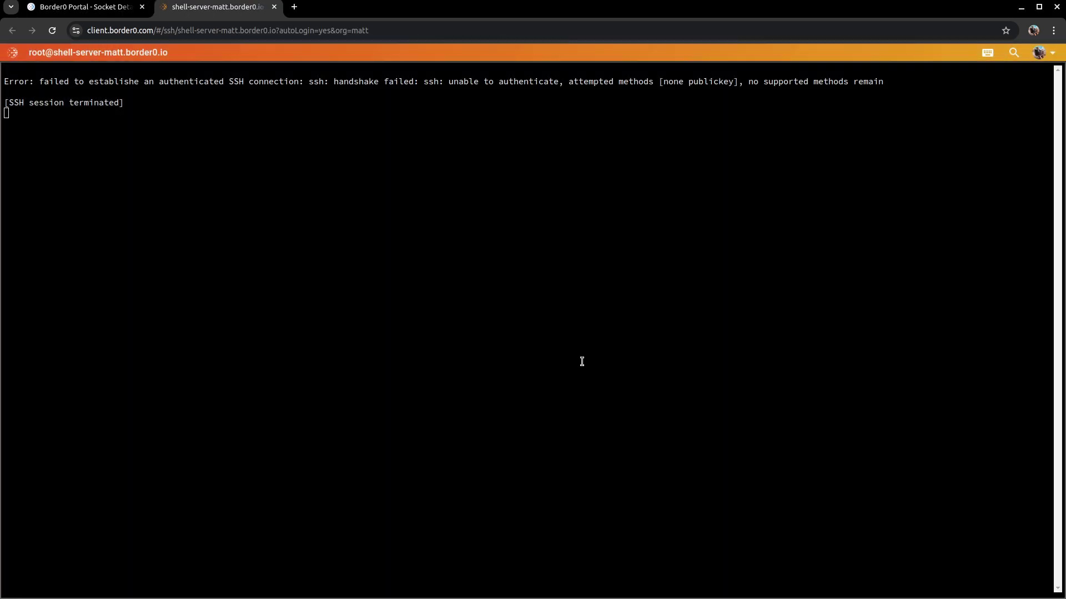
{"action": "double_click", "coordinate": [733, 82]}
{"action": "left_click", "coordinate": [733, 82]}
{"action": "left_click", "coordinate": [128, 8]}
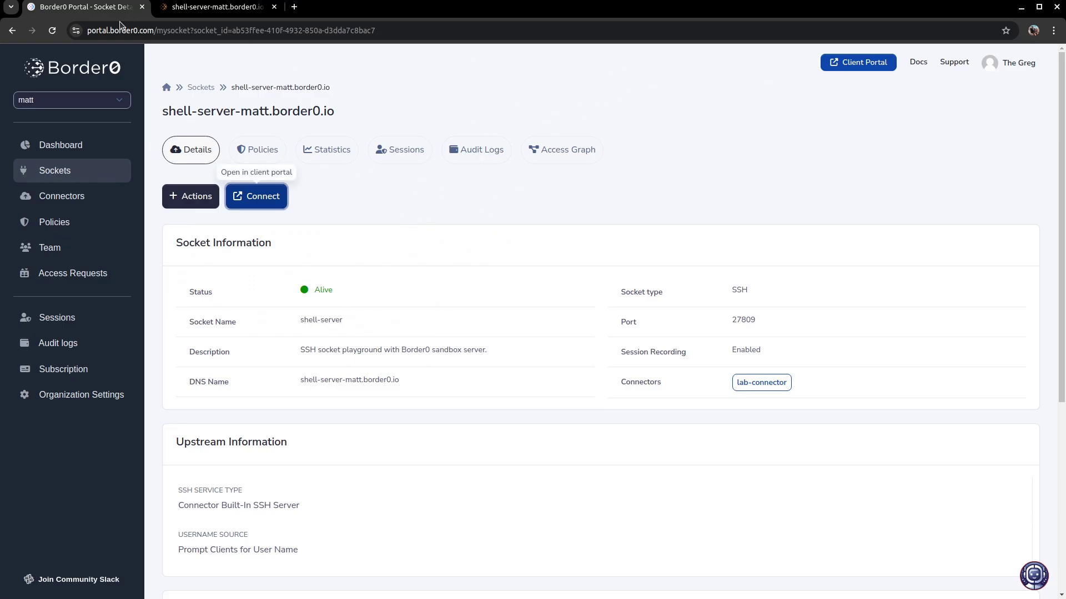
- In Sessions, read that no policy allowed SSH for root, then open the denied session
{"action": "left_click", "coordinate": [92, 319]}
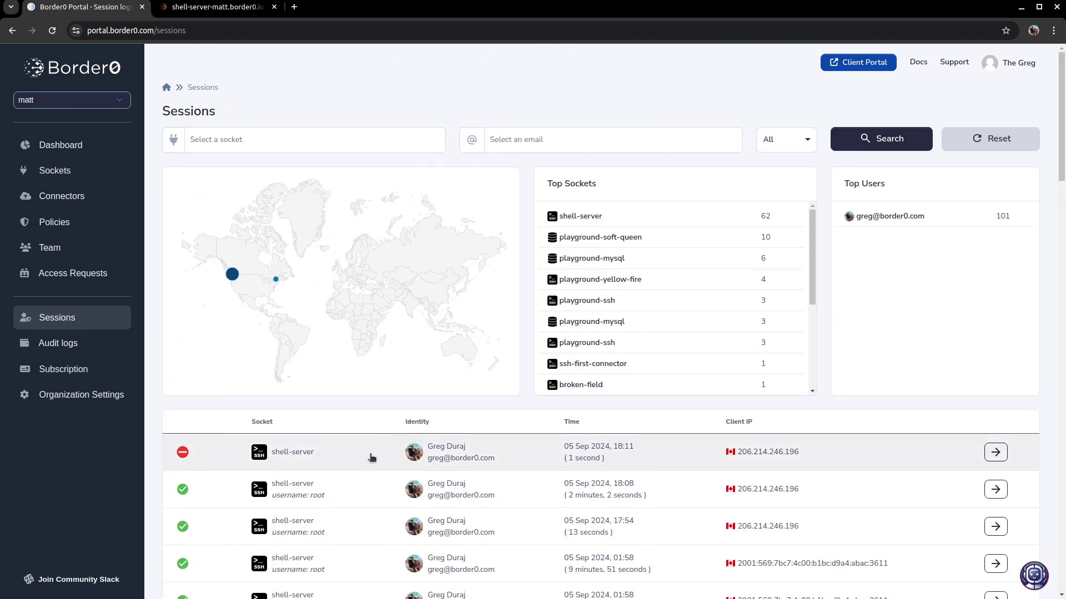
{"action": "left_click", "coordinate": [184, 454]}
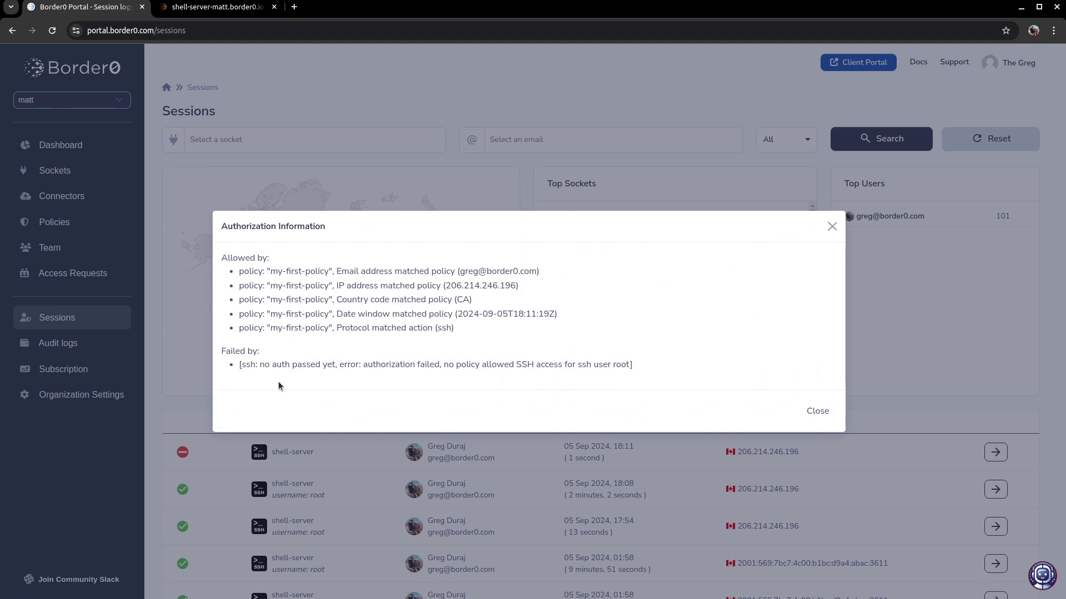
{"action": "triple_click", "coordinate": [337, 365]}
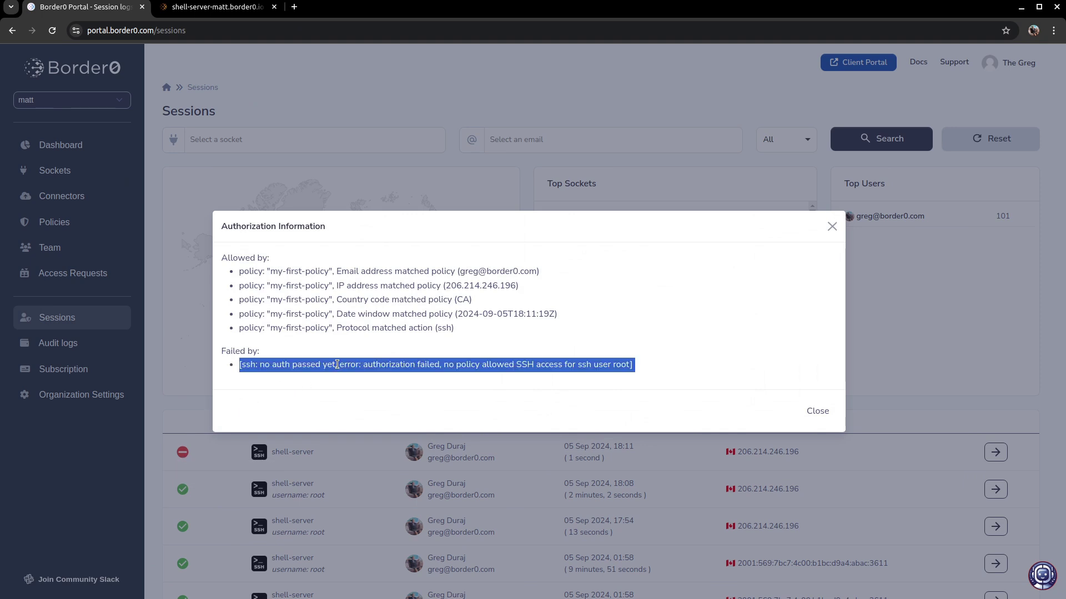
{"action": "left_click", "coordinate": [572, 382]}
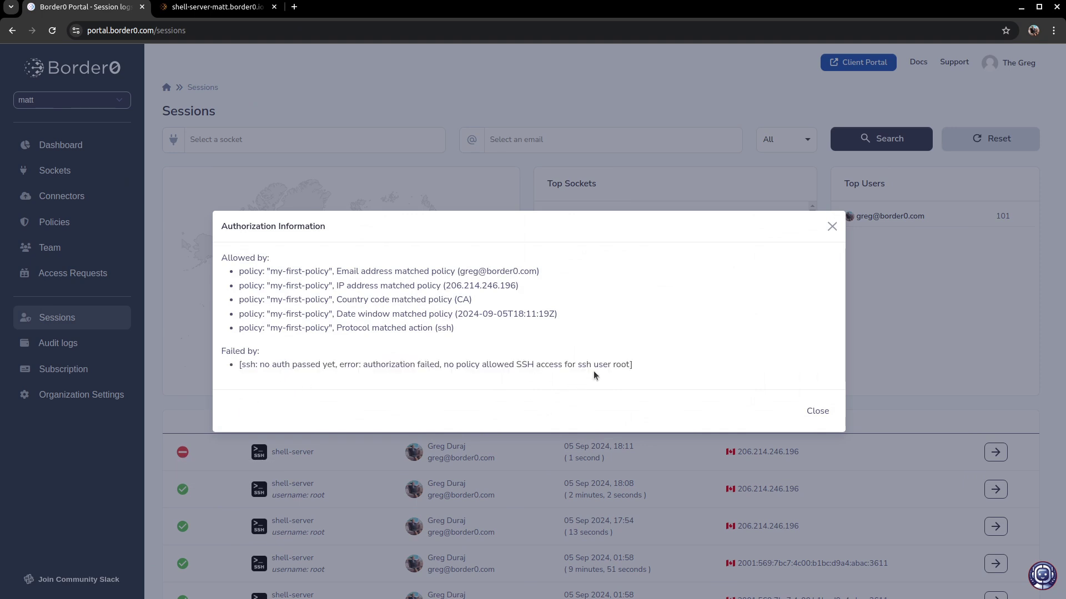
{"action": "left_click_drag", "start_coordinate": [449, 367], "coordinate": [630, 365]}
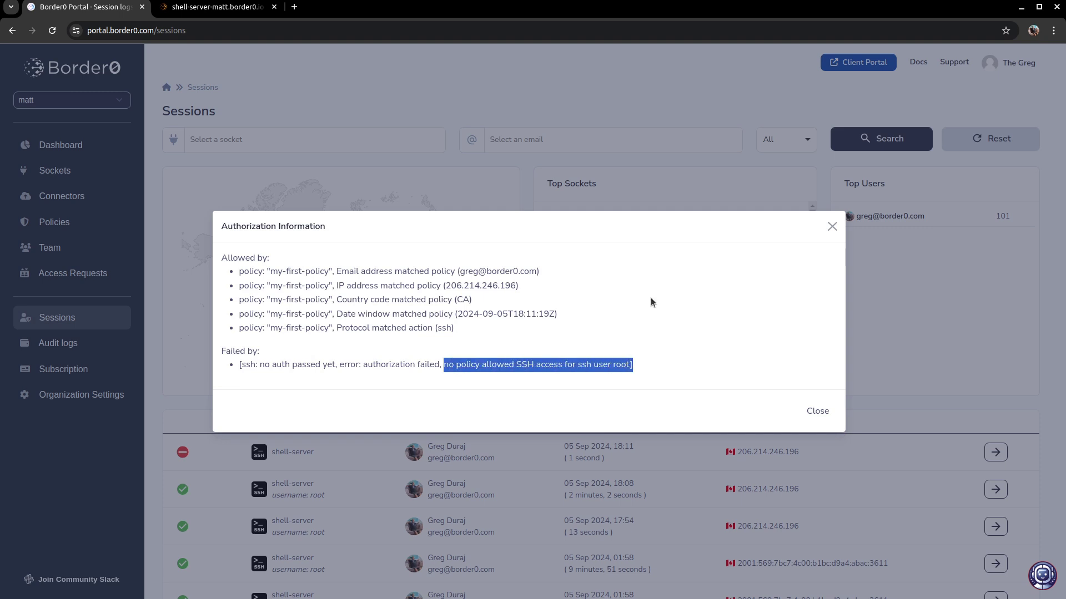
{"action": "left_click", "coordinate": [816, 412]}
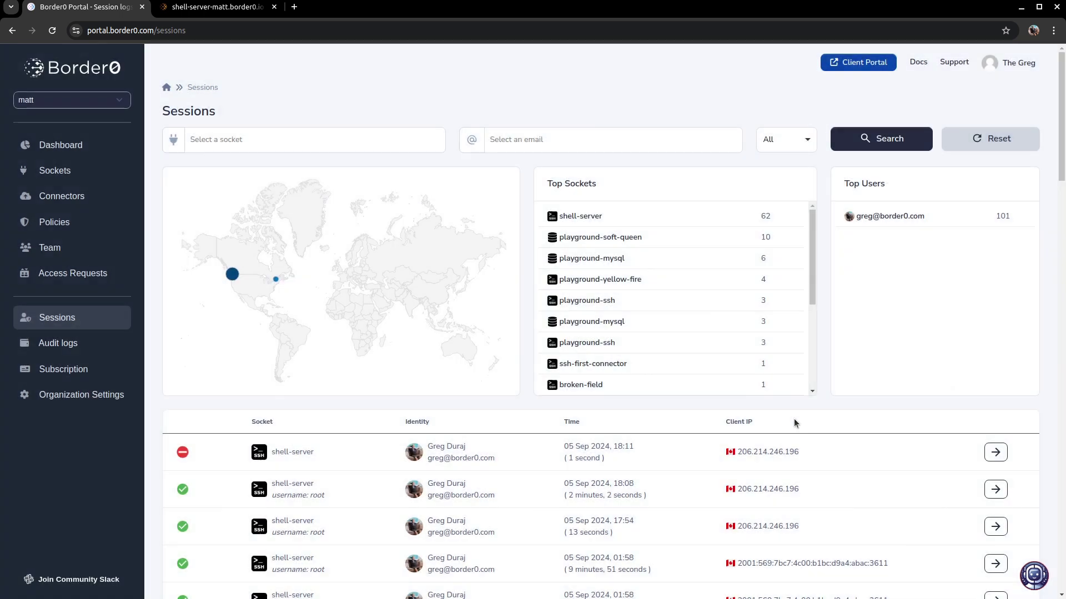
{"action": "left_click", "coordinate": [911, 450]}
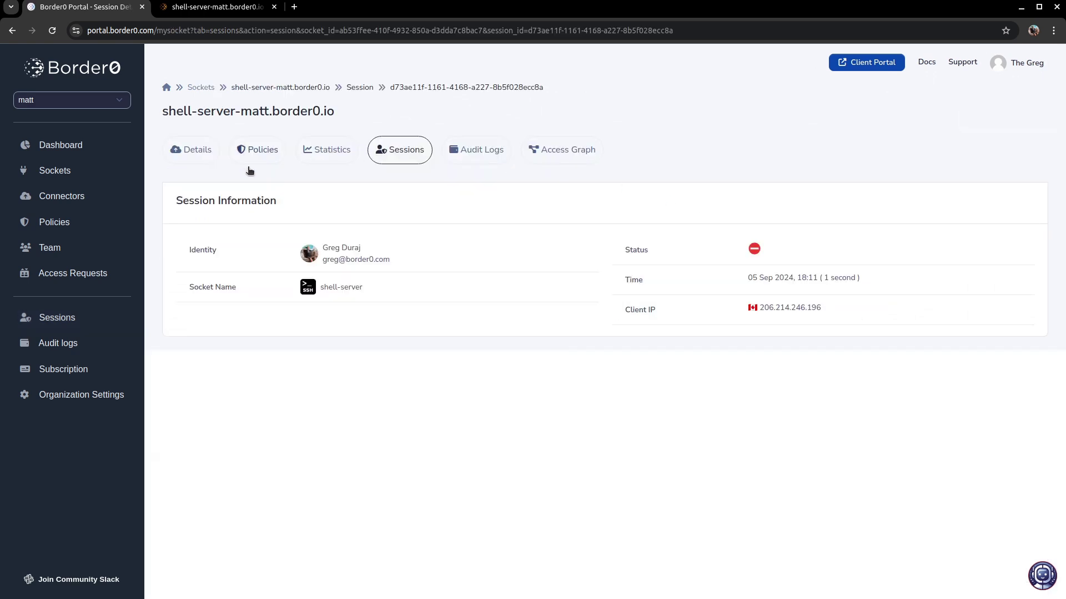
{"action": "mouse_move", "coordinate": [753, 254]}
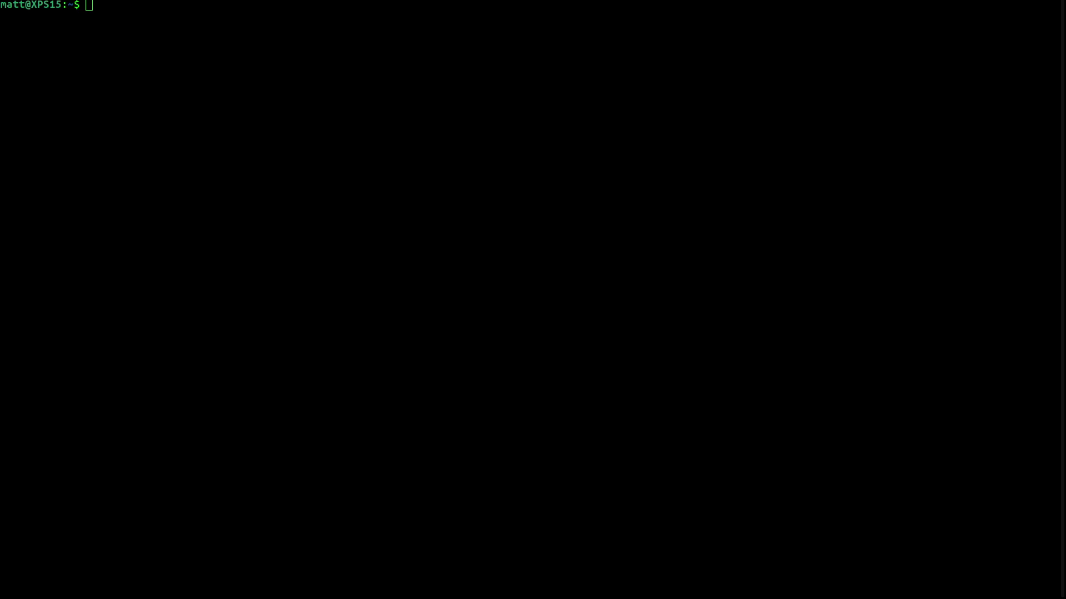
- SSH into the shell server as ubuntu, run whoami and ls -l, then exit
{"action": "type", "text": "ssh ubuntu@"}
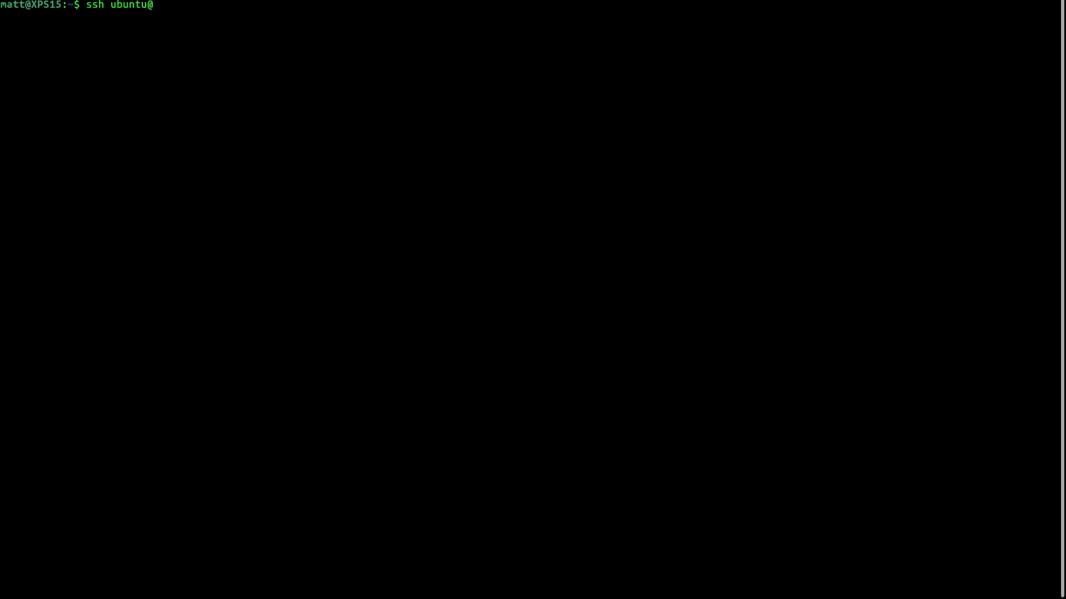
{"action": "type", "text": "shell-server-matt.border0.io"}
{"action": "key", "text": "Return"}
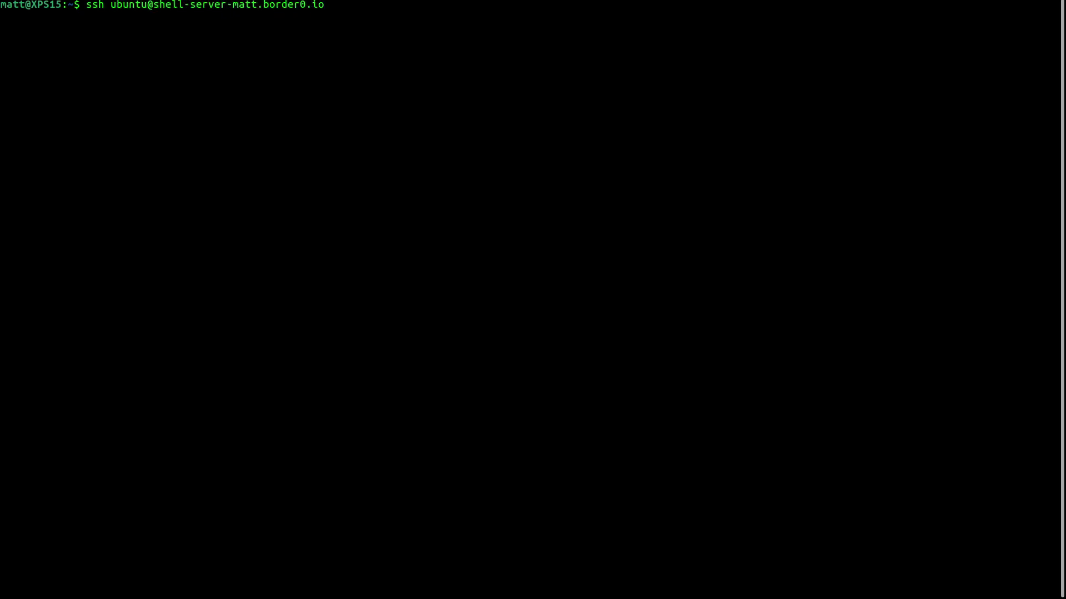
{"action": "type", "text": "whoami"}
{"action": "key", "text": "Return"}
{"action": "type", "text": "ls -l"}
{"action": "key", "text": "Return"}
{"action": "double_click", "coordinate": [327, 249]}
{"action": "key", "text": "ctrl+c"}
{"action": "type", "text": "exit"}
{"action": "key", "text": "Return"}
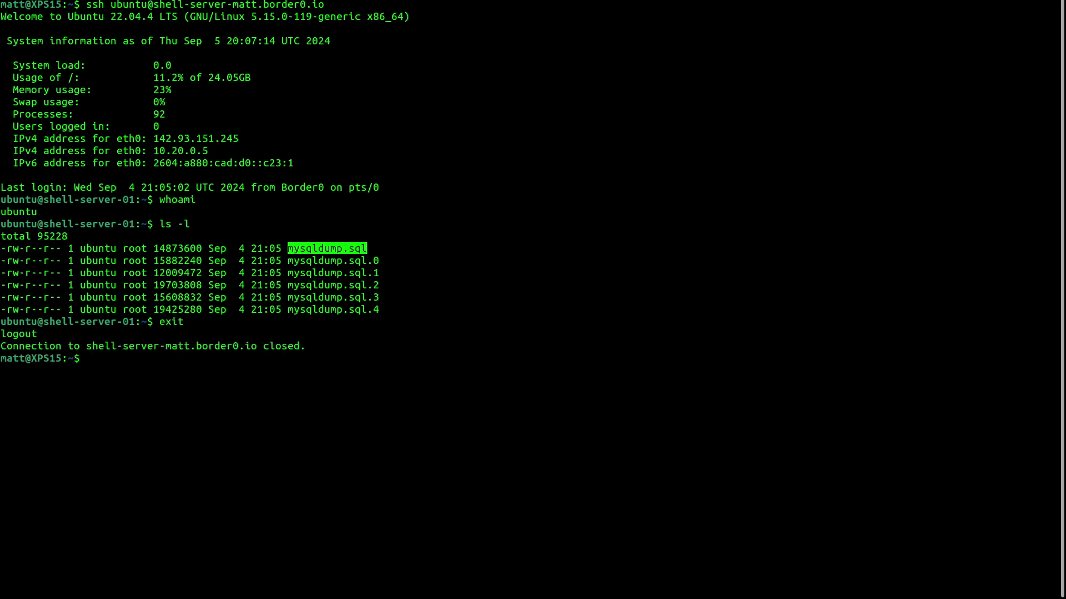
- Start an sftp download of mysqldump.sql from the shell server
{"action": "left_click", "coordinate": [861, 74]}
{"action": "type", "text": "sftp"}
{"action": "double_click", "coordinate": [217, 5]}
{"action": "middle_click", "coordinate": [550, 112]}
{"action": "key", "text": "BackSpace"}
{"action": "type", "text": ":"}
{"action": "double_click", "coordinate": [323, 248]}
{"action": "middle_click", "coordinate": [323, 248]}
{"action": "key", "text": "Return"}
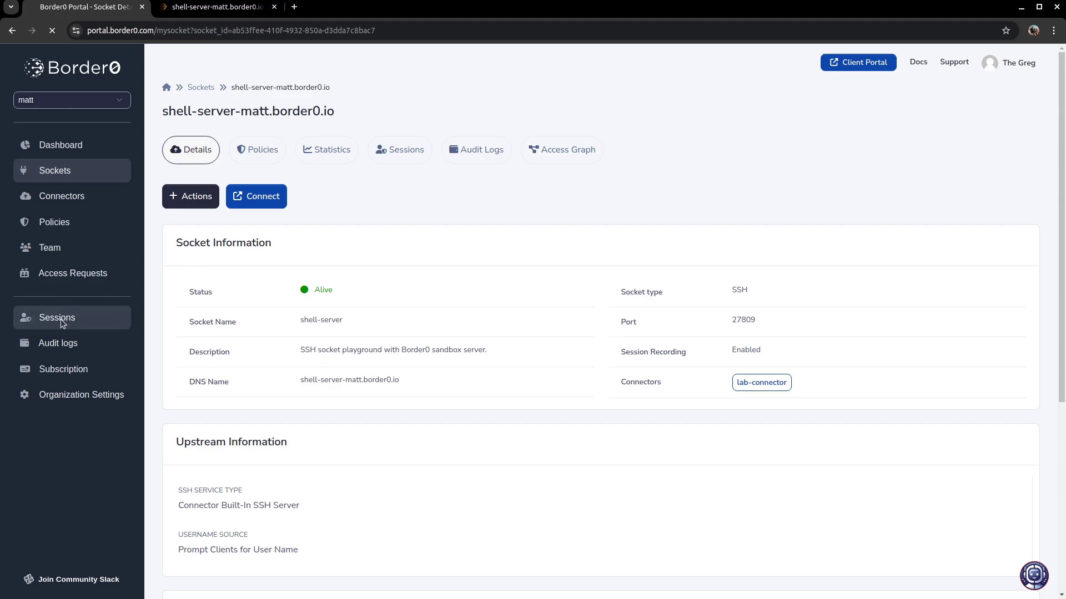
- In Sessions, check which policy conditions allowed the latest shell-server session
{"action": "left_click", "coordinate": [61, 322]}
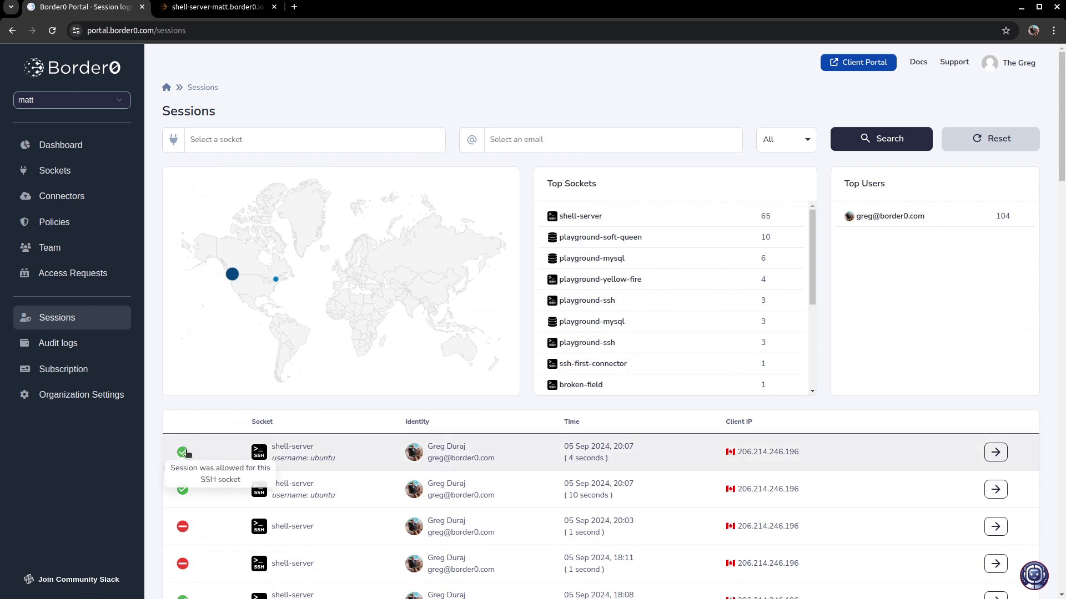
{"action": "left_click", "coordinate": [187, 455]}
{"action": "left_click_drag", "start_coordinate": [469, 346], "coordinate": [206, 283]}
{"action": "left_click", "coordinate": [592, 342]}
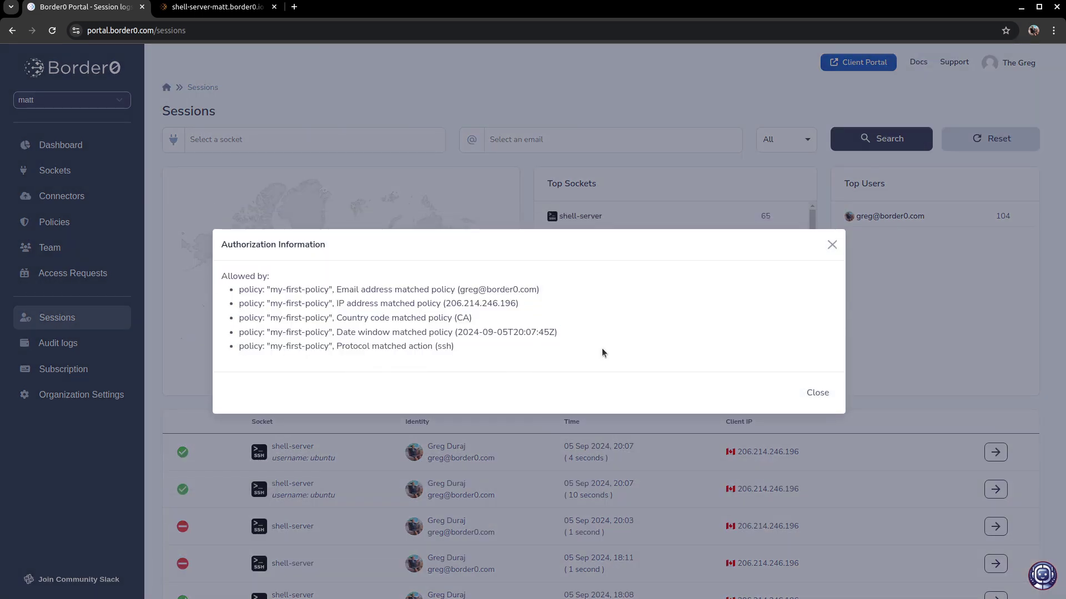
{"action": "left_click", "coordinate": [817, 393]}
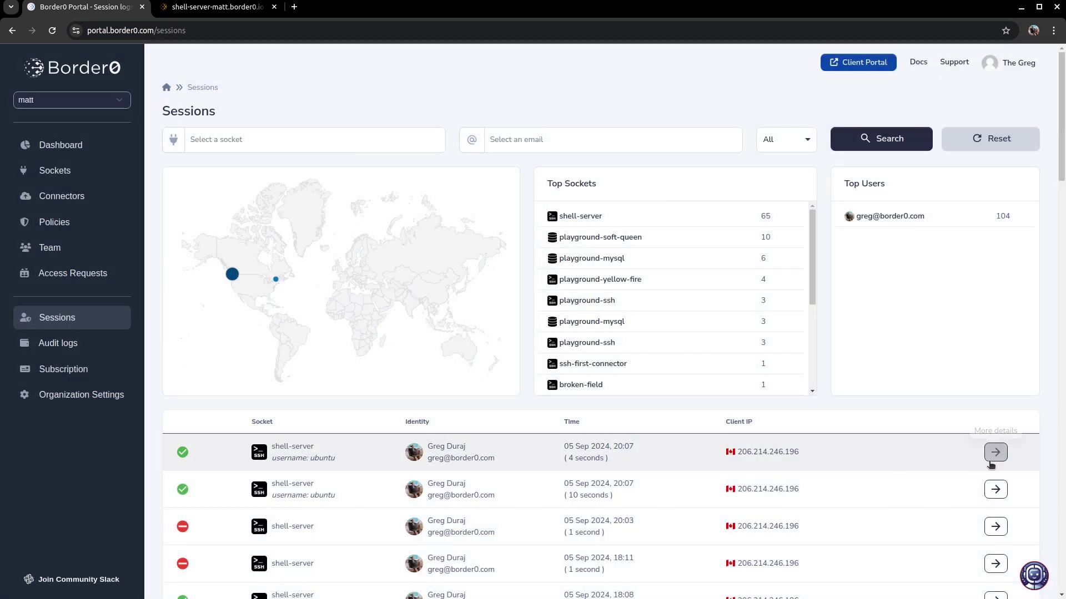
- Inspect the session's Ssh_session and Ssh_sftp events, then return to my-first-policy's details
{"action": "left_click", "coordinate": [995, 453]}
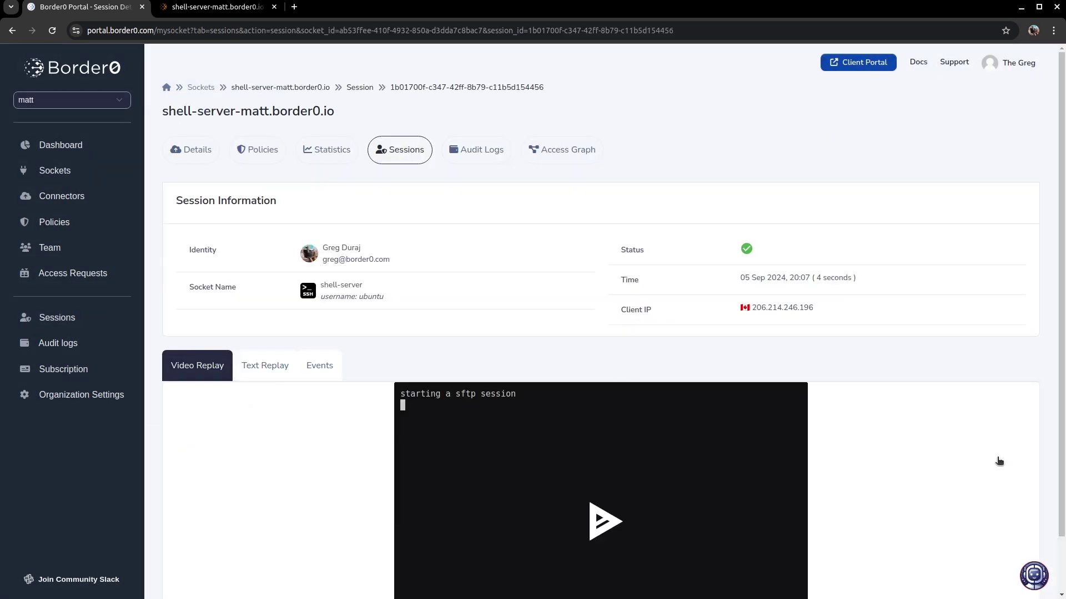
{"action": "left_click", "coordinate": [325, 367]}
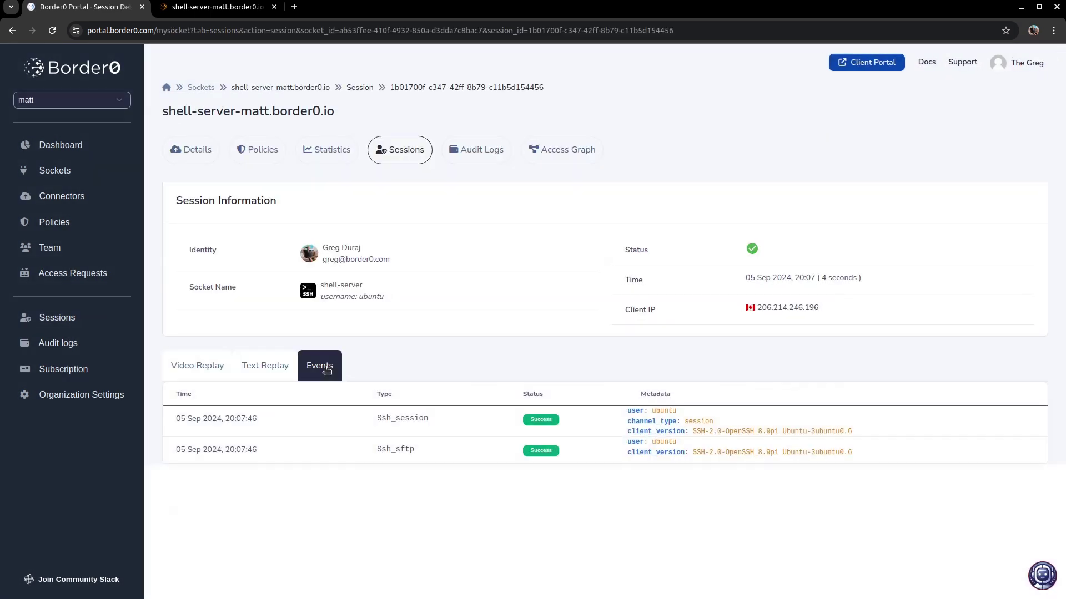
{"action": "double_click", "coordinate": [404, 450]}
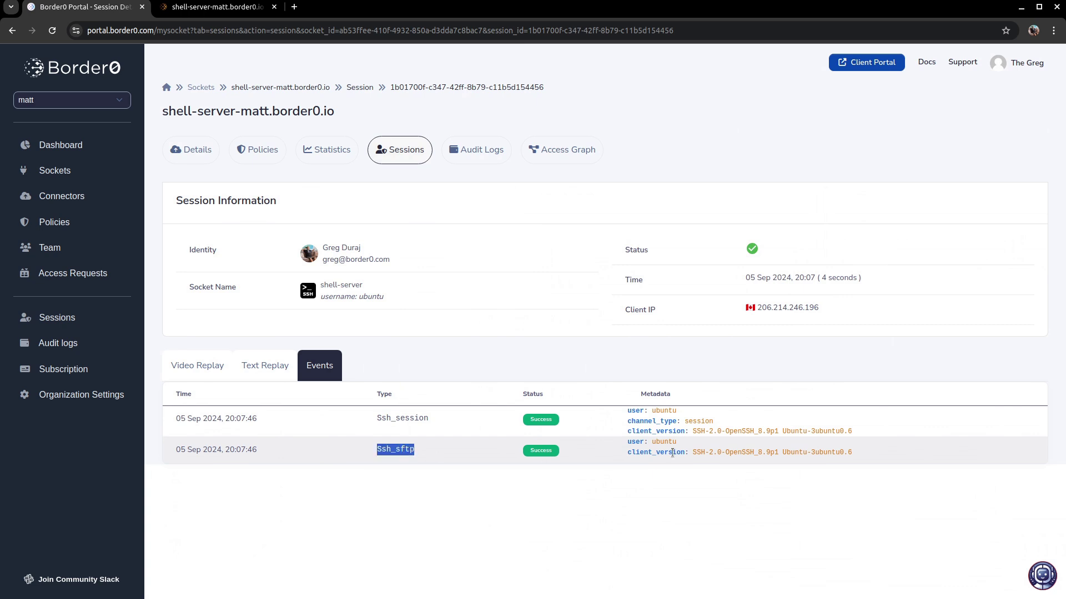
{"action": "left_click", "coordinate": [612, 453]}
{"action": "mouse_move", "coordinate": [752, 253]}
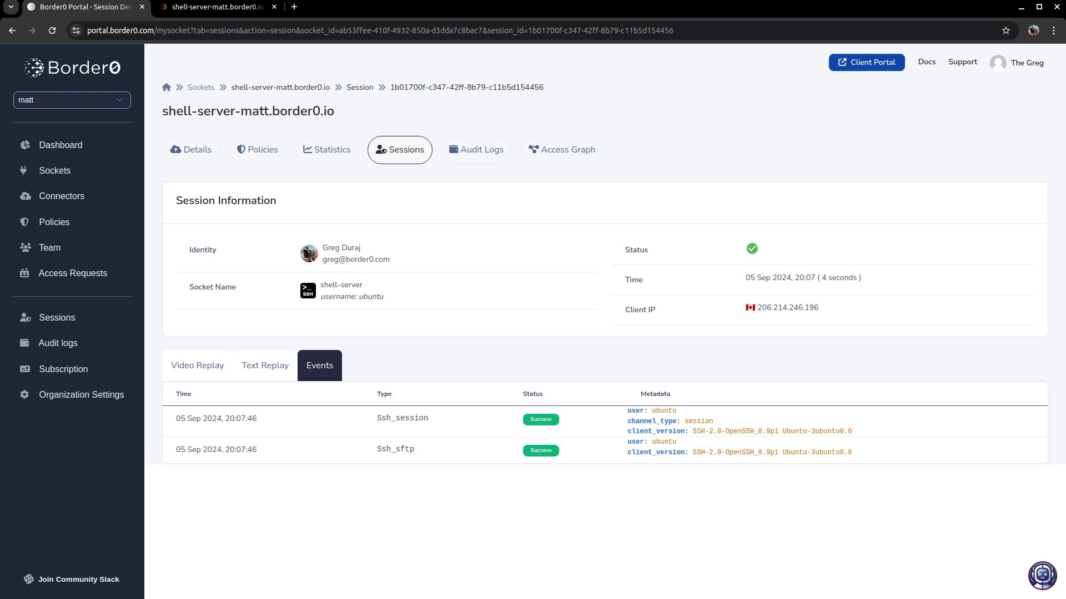
{"action": "left_click", "coordinate": [54, 222]}
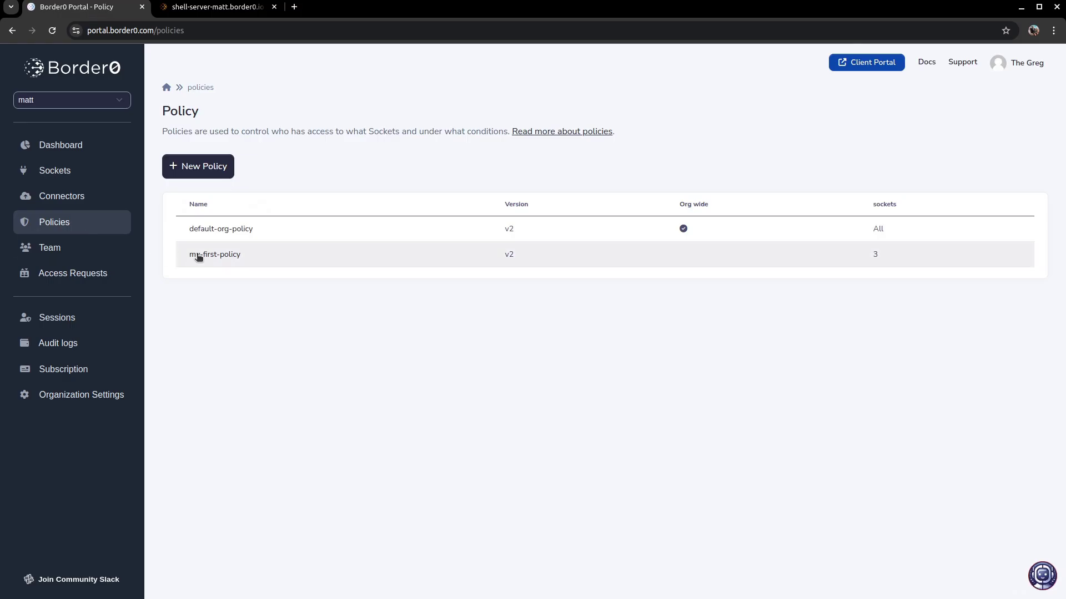
{"action": "left_click", "coordinate": [198, 256]}
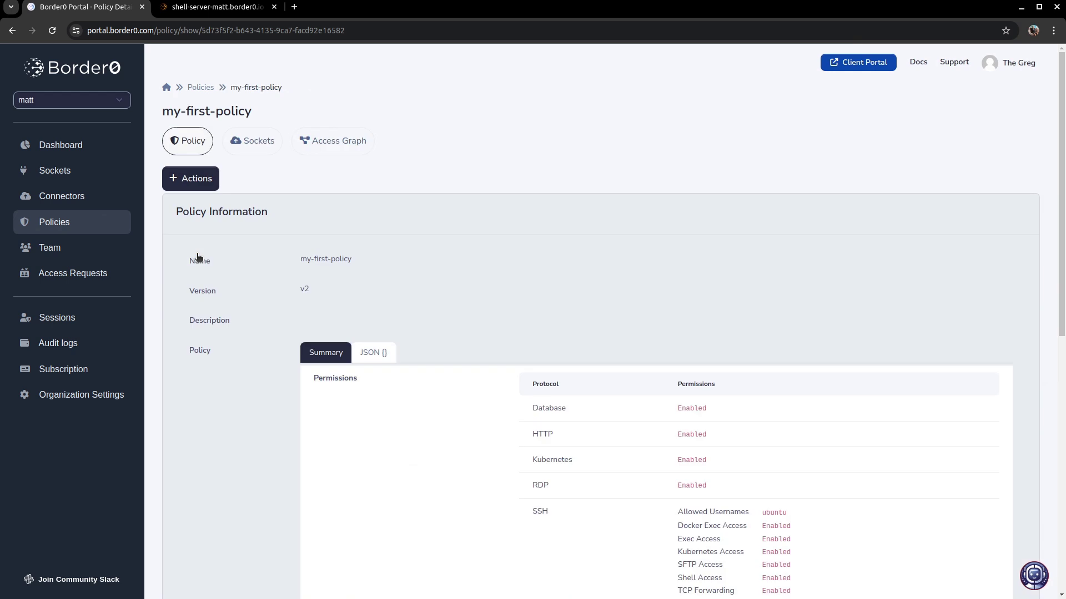
- Edit my-first-policy and turn off SFTP access and TCP forwarding for SSH
{"action": "left_click", "coordinate": [194, 182]}
{"action": "left_click", "coordinate": [208, 216]}
{"action": "scroll", "coordinate": [450, 255], "scroll_direction": "down", "scroll_amount": 4}
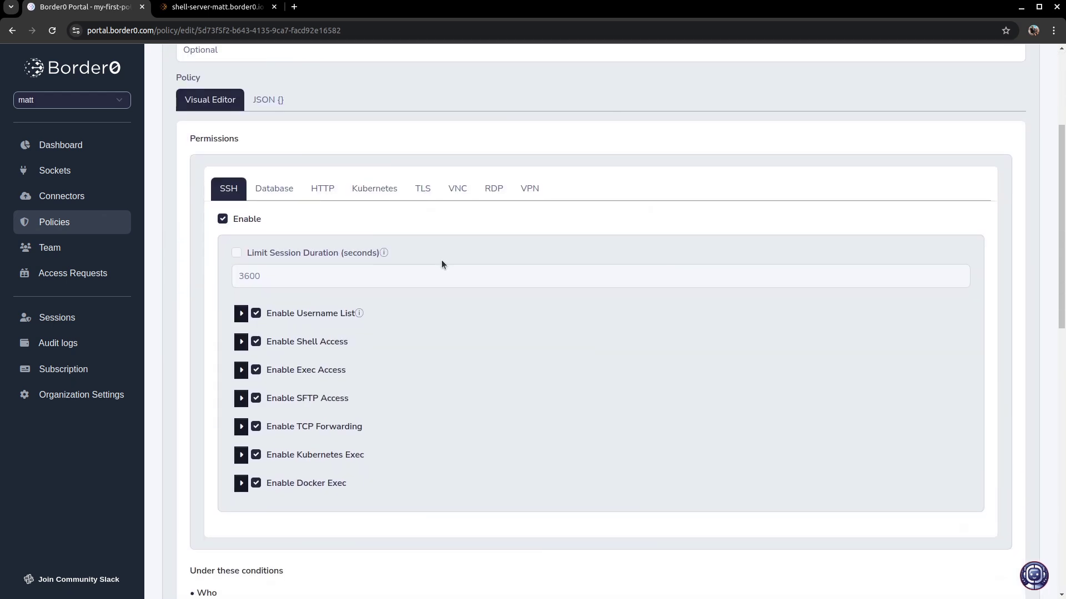
{"action": "left_click", "coordinate": [256, 398]}
{"action": "left_click", "coordinate": [256, 426]}
- Limit SSH exec to the command 'tail -f /var/log/messages', then try an sftp download of mysqldump.sql
{"action": "left_click", "coordinate": [241, 370]}
{"action": "left_click", "coordinate": [250, 409]}
{"action": "left_click", "coordinate": [290, 471]}
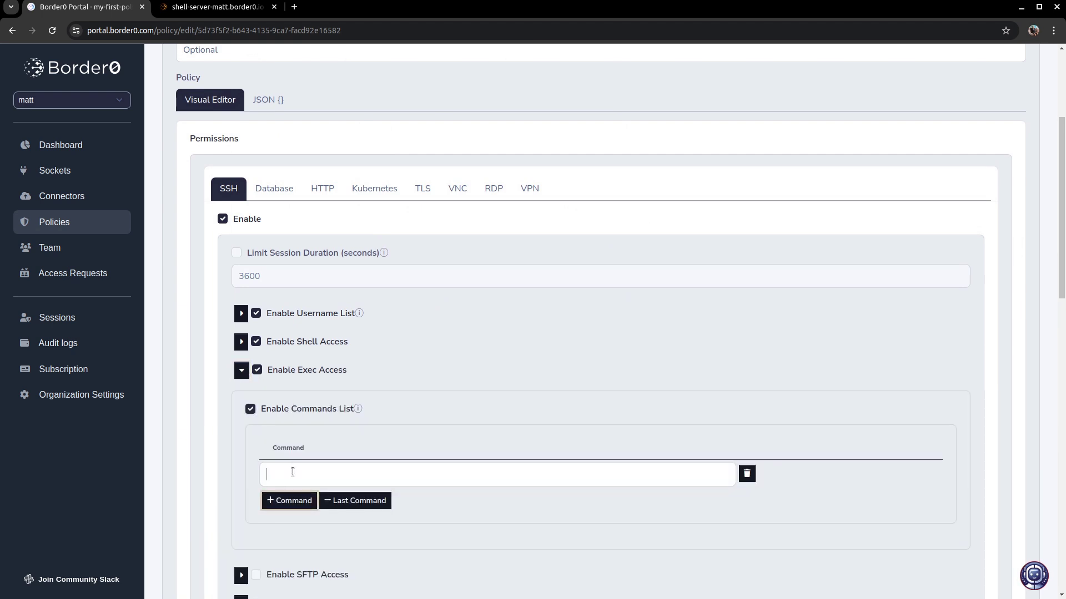
{"action": "type", "text": "tail -f /var/log/messages"}
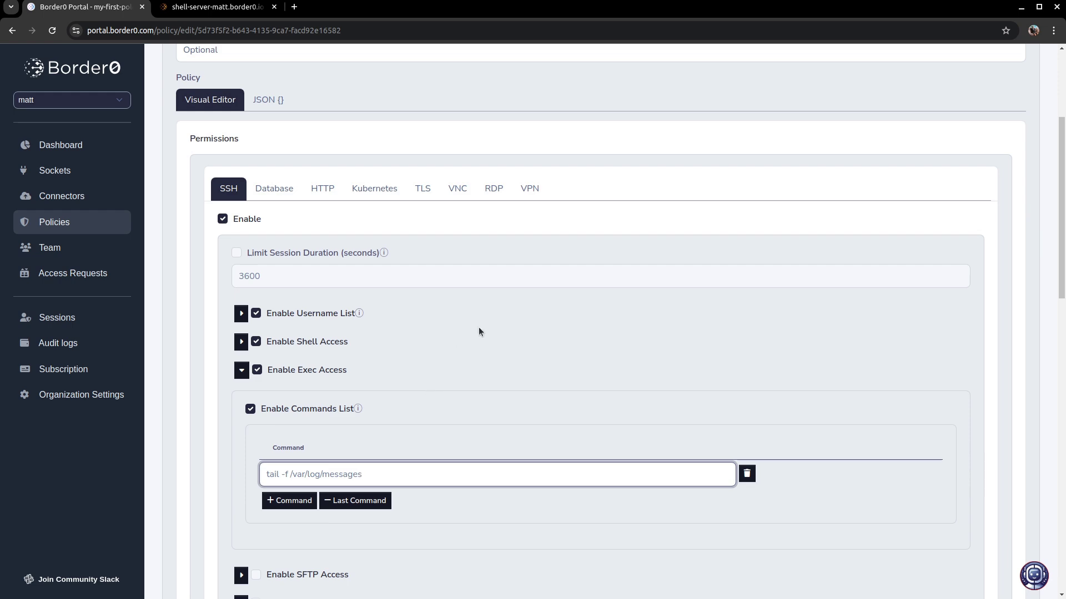
{"action": "scroll", "coordinate": [502, 351], "scroll_direction": "down", "scroll_amount": 15}
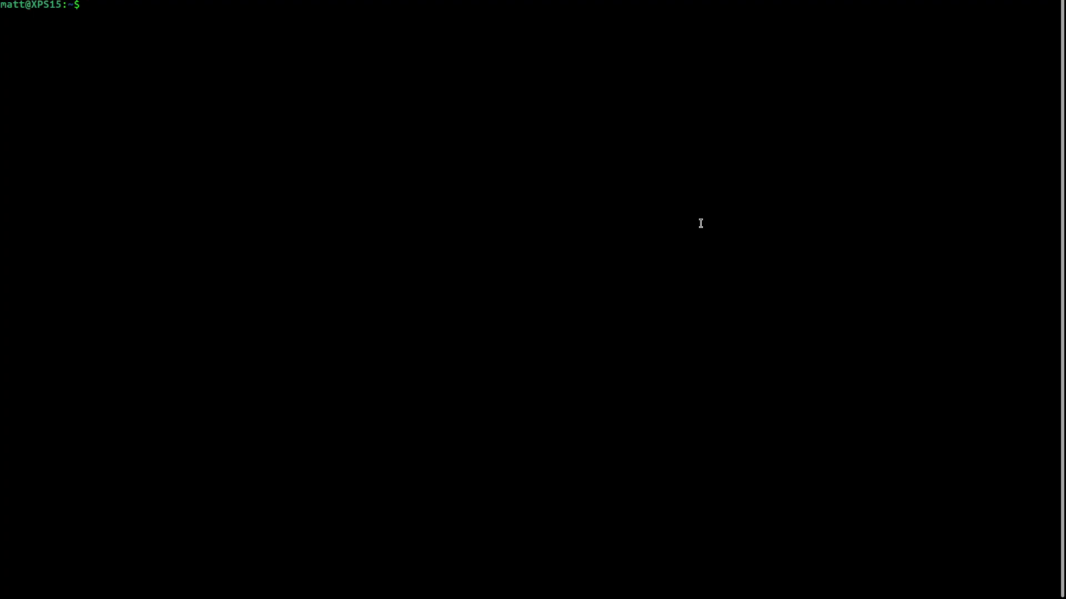
{"action": "type", "text": "sftp ubuntu@shell-server-matt.border0.io:mysqldump.sql "}
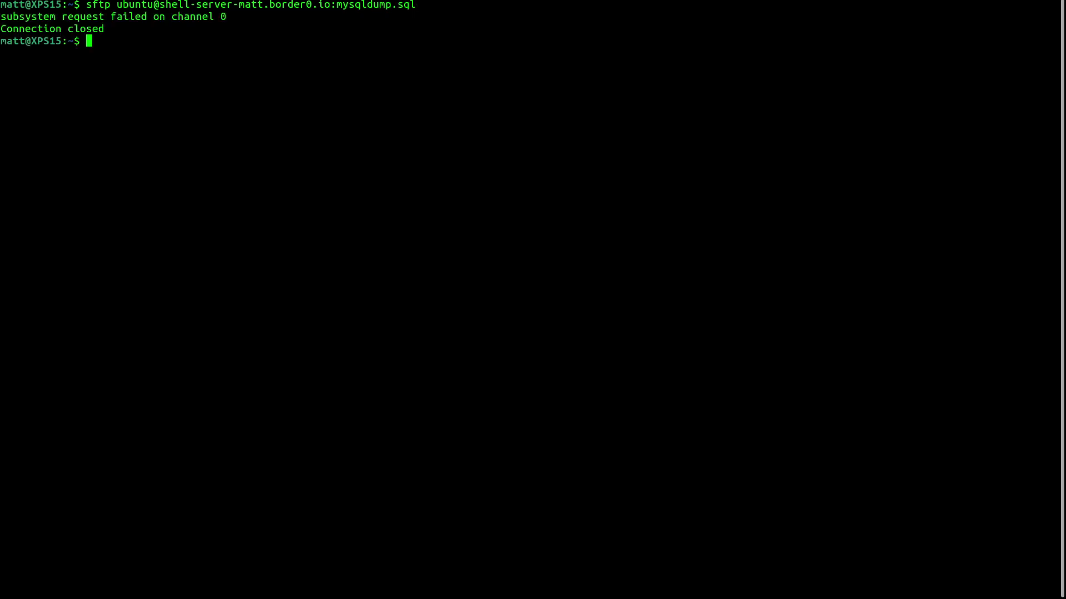
{"action": "type", "text": "subsystem request failed on channel"}
- Run the allowed 'tail -f /var/log/messages' over ssh on the shell server, then stop it
{"action": "double_click", "coordinate": [222, 4]}
{"action": "key", "text": "ctrl+shift+v"}
{"action": "type", "text": "\"tail -f /var/log/messages\""}
{"action": "key", "text": "Return"}
{"action": "key", "text": "ctrl+c"}
- Rerun the ssh command as 'tail -f /var/log/syslog'
{"action": "key", "text": "Up"}
{"action": "key", "text": "BackSpace"}
{"action": "key", "text": "BackSpace"}
{"action": "key", "text": "BackSpace"}
{"action": "key", "text": "BackSpace"}
{"action": "key", "text": "BackSpace"}
{"action": "key", "text": "BackSpace"}
{"action": "key", "text": "BackSpace"}
{"action": "key", "text": "BackSpace"}
{"action": "key", "text": "BackSpace"}
{"action": "type", "text": "syslog\""}
{"action": "key", "text": "Return"}
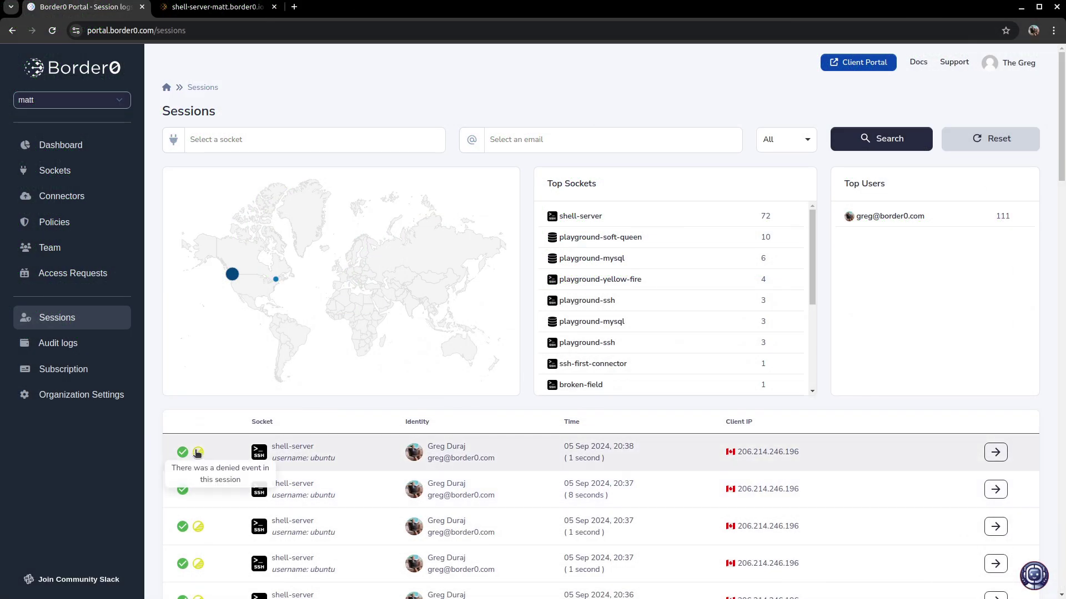
- Open the newest session and inspect the denied Ssh_exec event for the syslog tail command
{"action": "left_click", "coordinate": [197, 453]}
{"action": "double_click", "coordinate": [395, 449]}
{"action": "double_click", "coordinate": [673, 452]}
{"action": "left_click_drag", "start_coordinate": [693, 450], "coordinate": [759, 452]}
{"action": "left_click", "coordinate": [575, 452]}
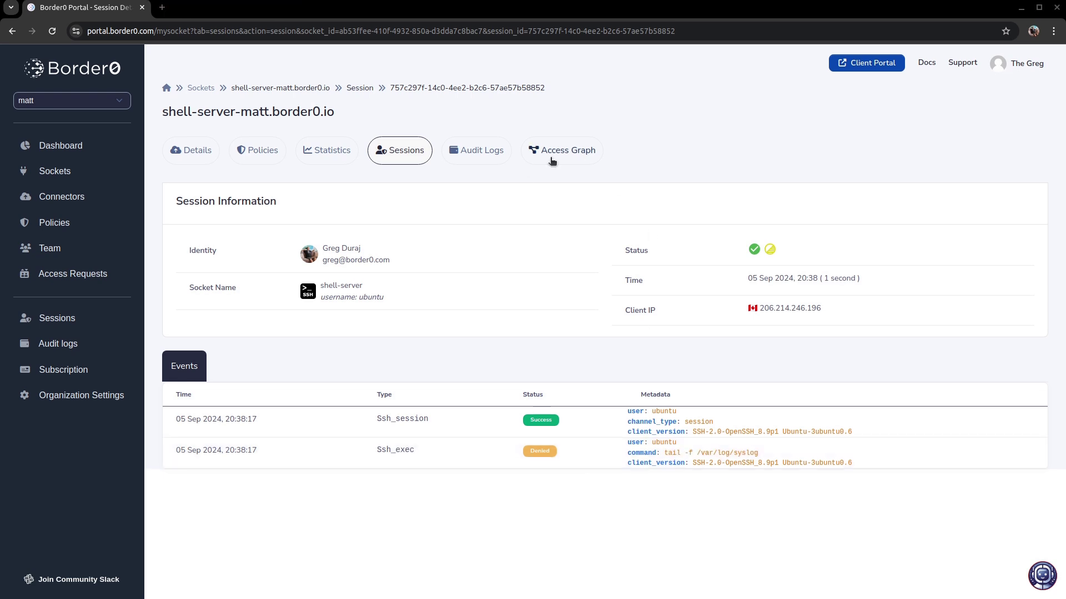
- Follow the socket's access graph to my-first-policy and review its Who conditions
{"action": "left_click", "coordinate": [551, 156]}
{"action": "left_click", "coordinate": [693, 327]}
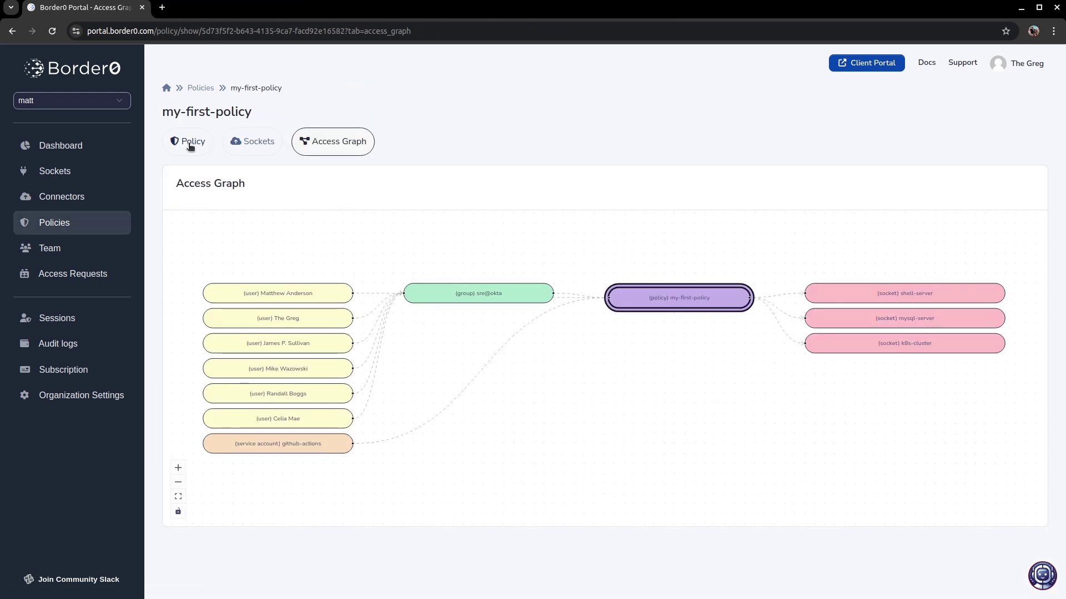
{"action": "left_click", "coordinate": [187, 146]}
{"action": "scroll", "coordinate": [548, 264], "scroll_direction": "down", "scroll_amount": 8}
{"action": "left_click_drag", "start_coordinate": [473, 322], "coordinate": [655, 347]}
{"action": "left_click_drag", "start_coordinate": [452, 347], "coordinate": [678, 466]}
{"action": "left_click", "coordinate": [700, 458]}
- Review the policy's permissions table showing exec limited to tail -f /var/log/messages
{"action": "scroll", "coordinate": [713, 436], "scroll_direction": "up", "scroll_amount": 1}
{"action": "scroll", "coordinate": [713, 436], "scroll_direction": "up", "scroll_amount": 5}
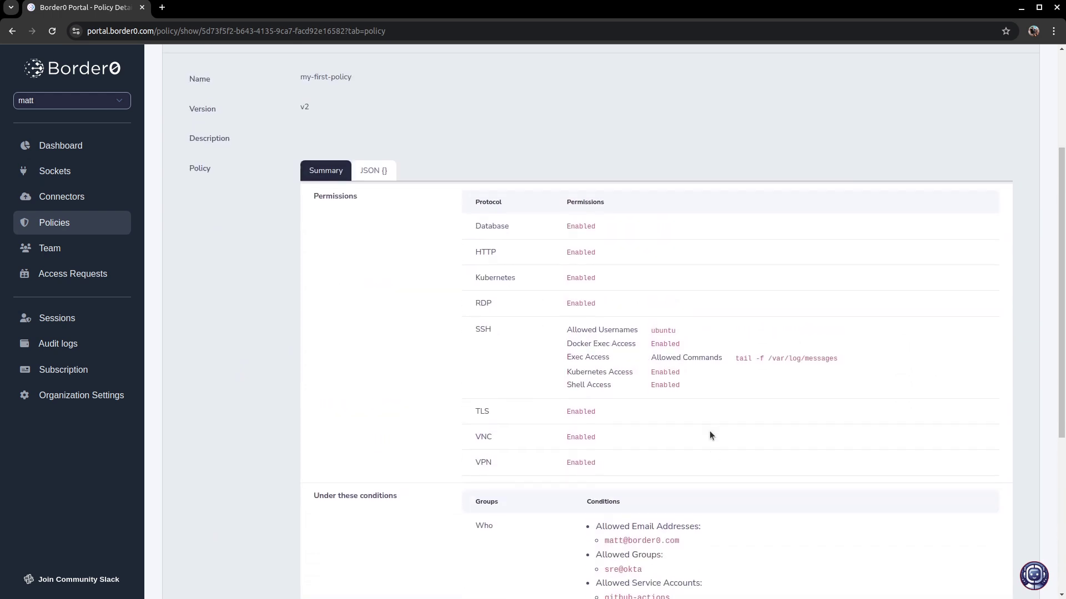
{"action": "left_click_drag", "start_coordinate": [702, 437], "coordinate": [438, 275]}
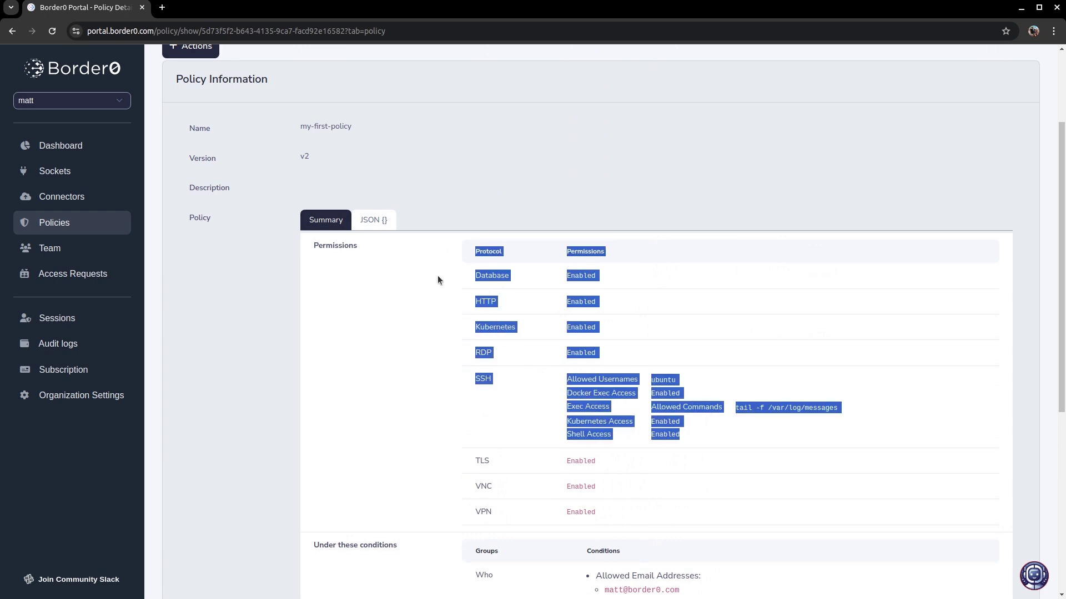
{"action": "left_click", "coordinate": [445, 299]}
{"action": "scroll", "coordinate": [454, 266], "scroll_direction": "up", "scroll_amount": 3}
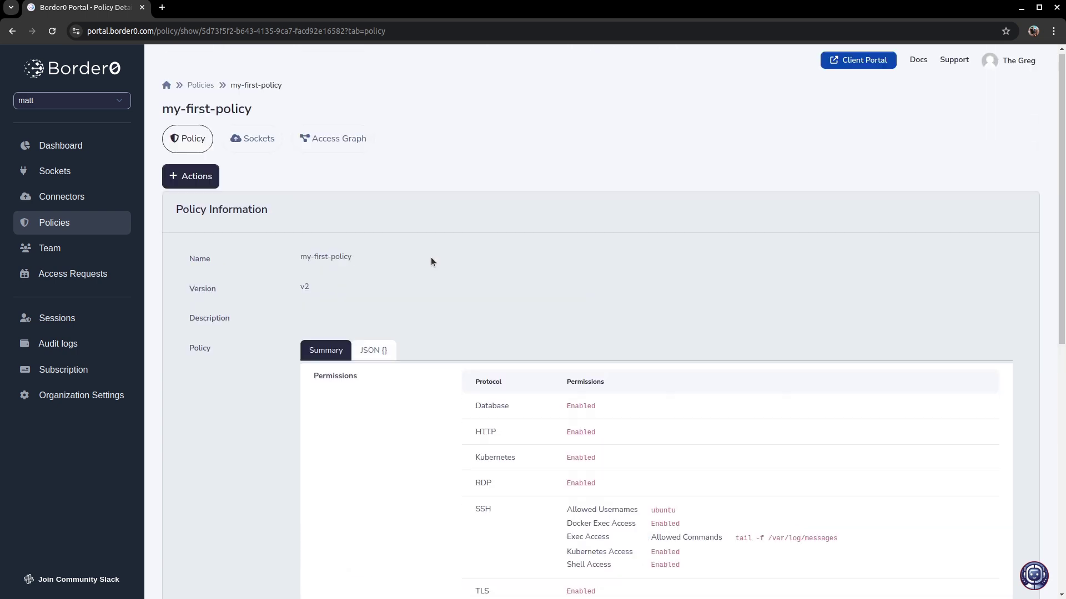
{"action": "left_click", "coordinate": [205, 180]}
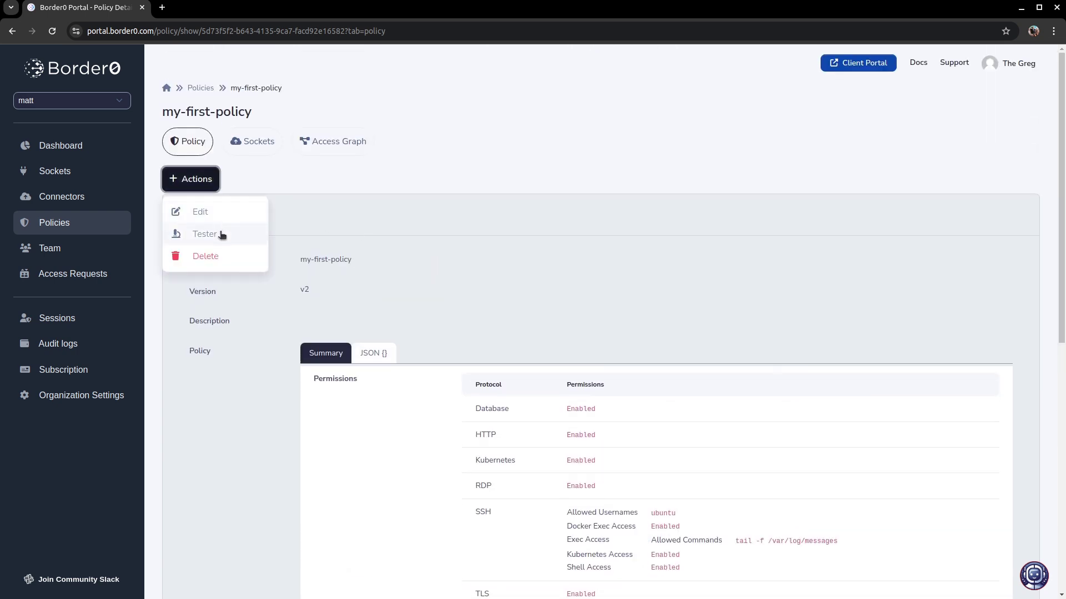
- Test my-first-policy for the user's e-mail identity, check the allowed commands and usernames, then open All Sockets
{"action": "left_click", "coordinate": [222, 233]}
{"action": "left_click", "coordinate": [385, 261]}
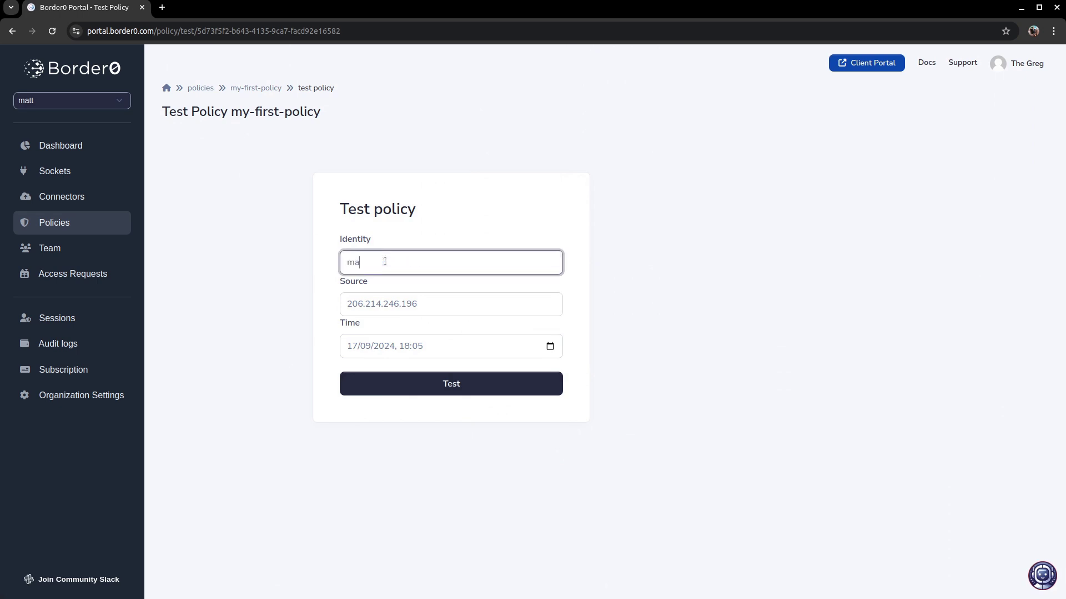
{"action": "key", "text": "Return"}
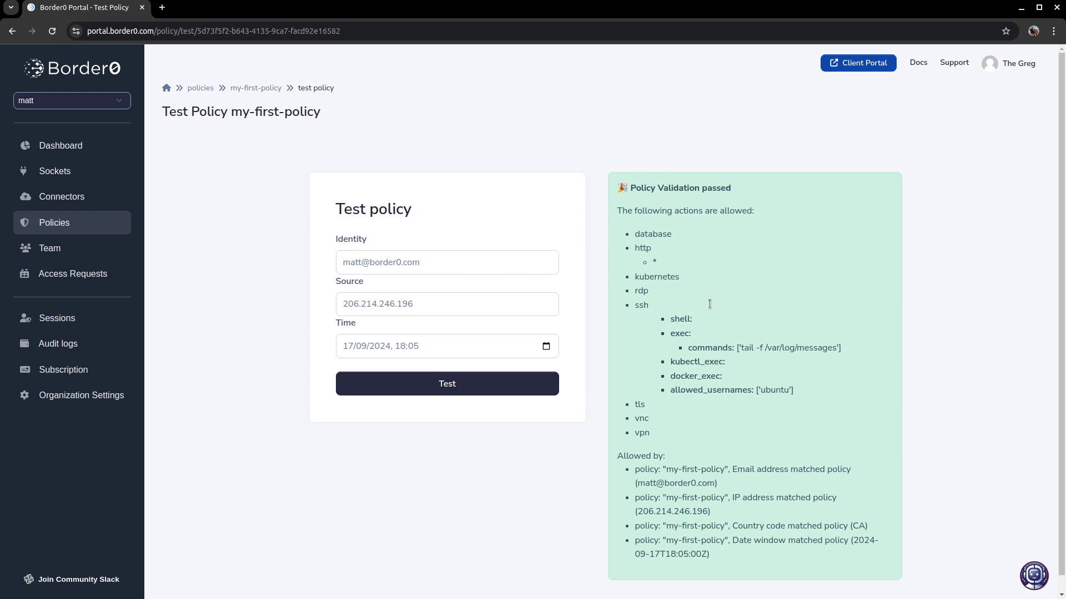
{"action": "triple_click", "coordinate": [794, 348]}
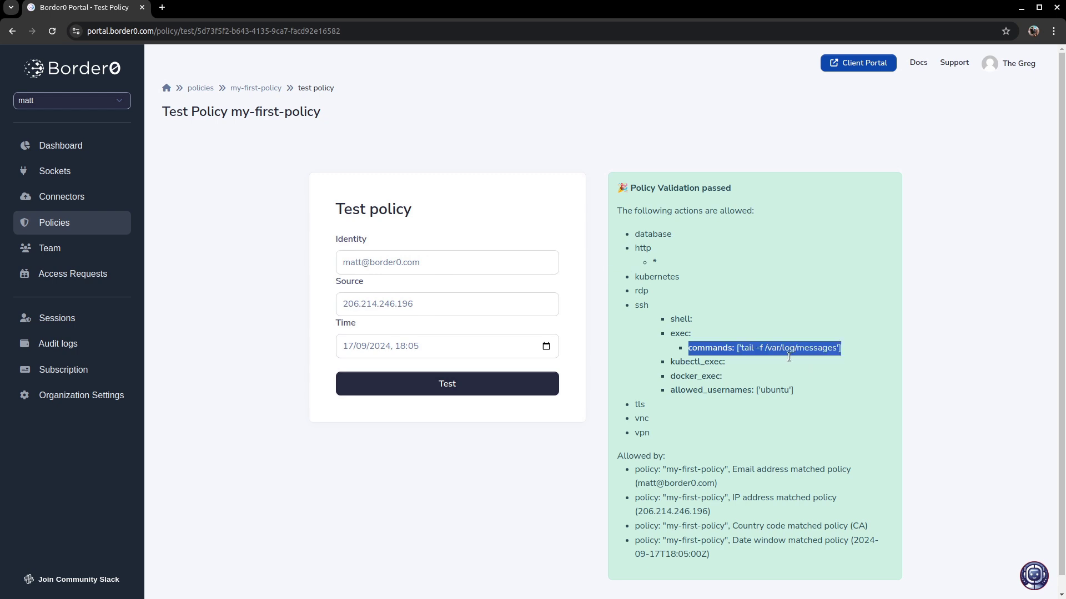
{"action": "triple_click", "coordinate": [768, 389]}
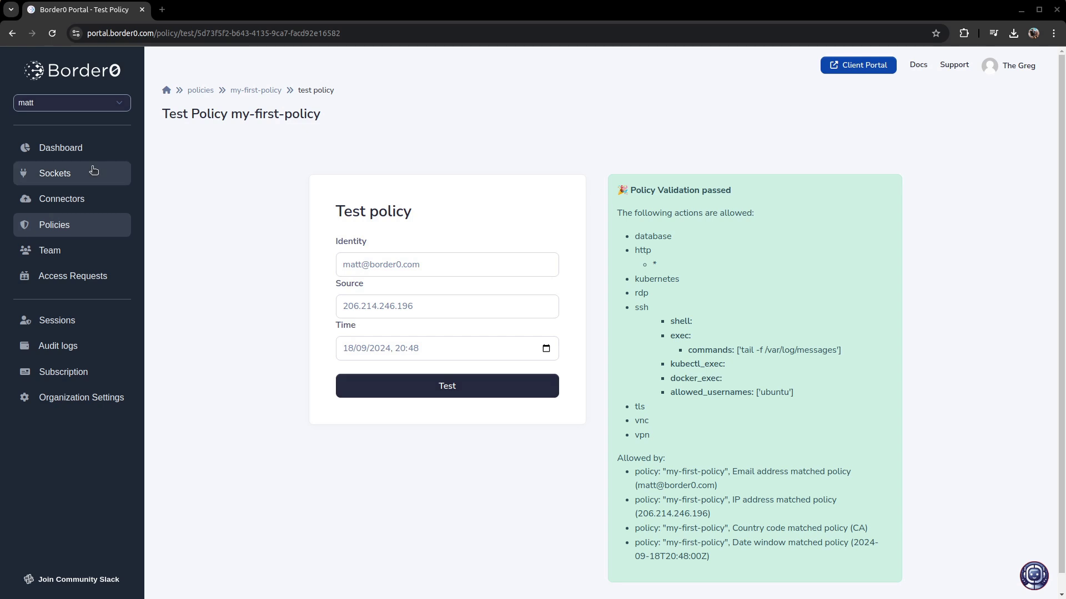
{"action": "left_click", "coordinate": [95, 172]}
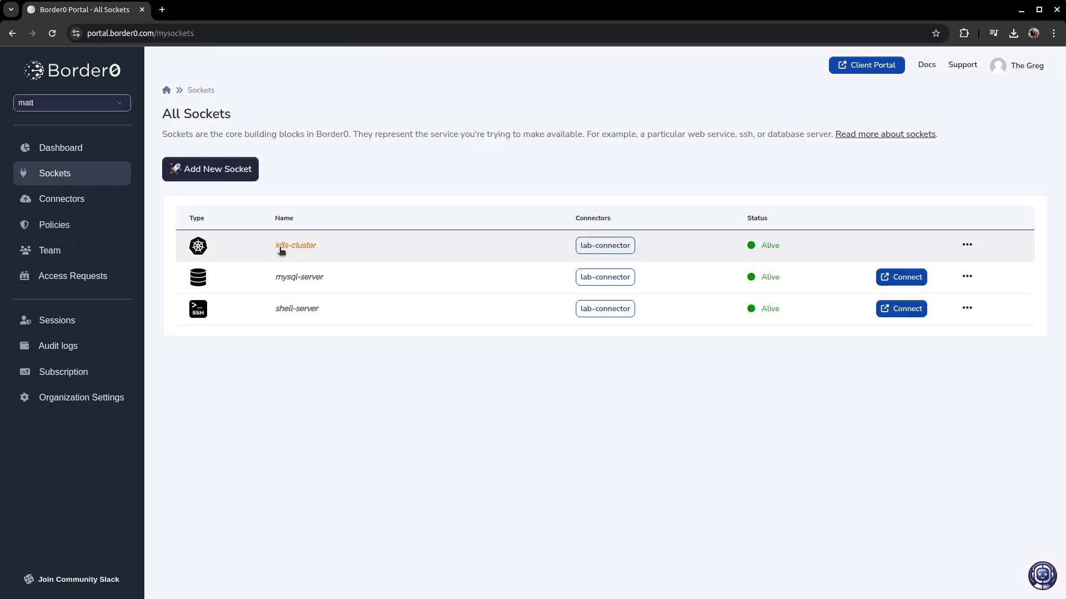
- View the mysql-server socket's details, then launch the Client Portal
{"action": "left_click", "coordinate": [318, 284]}
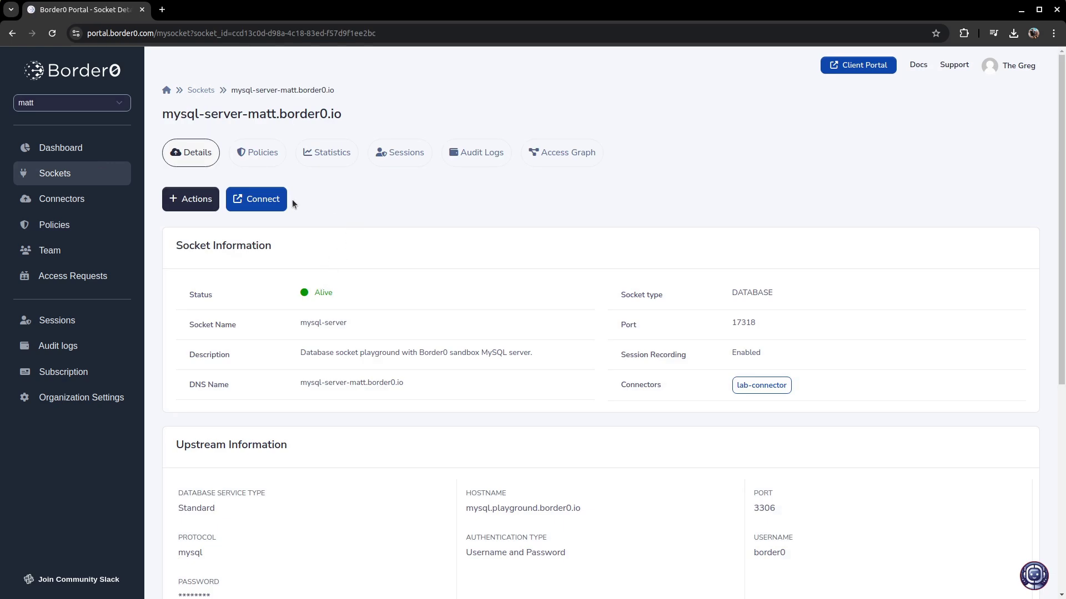
{"action": "left_click", "coordinate": [884, 66]}
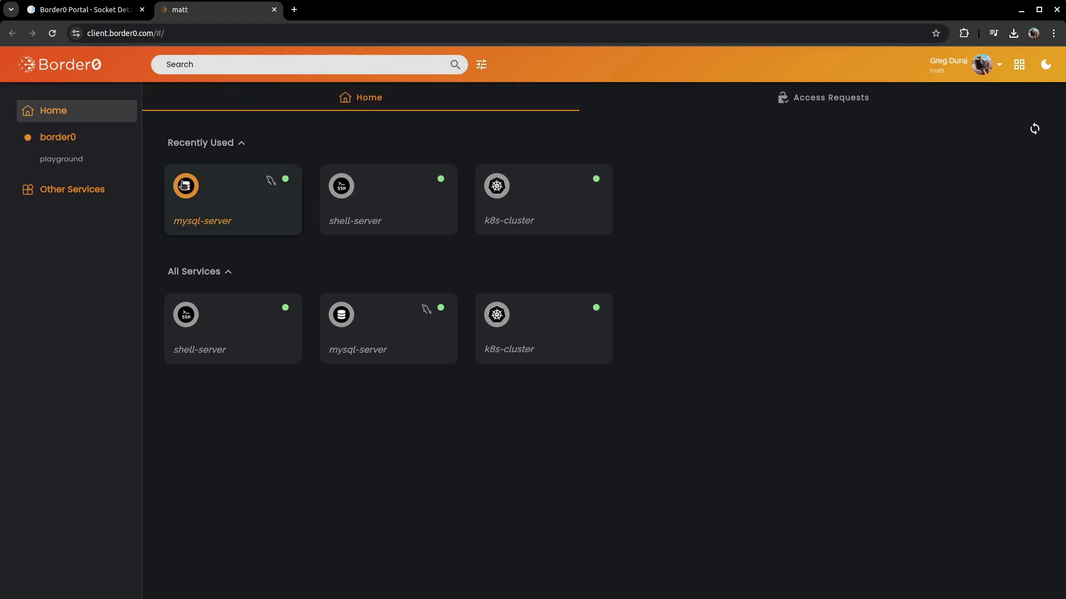
- Connect to mysql-server and browse the mysql database's plugin and help_topic tables
{"action": "left_click", "coordinate": [226, 197]}
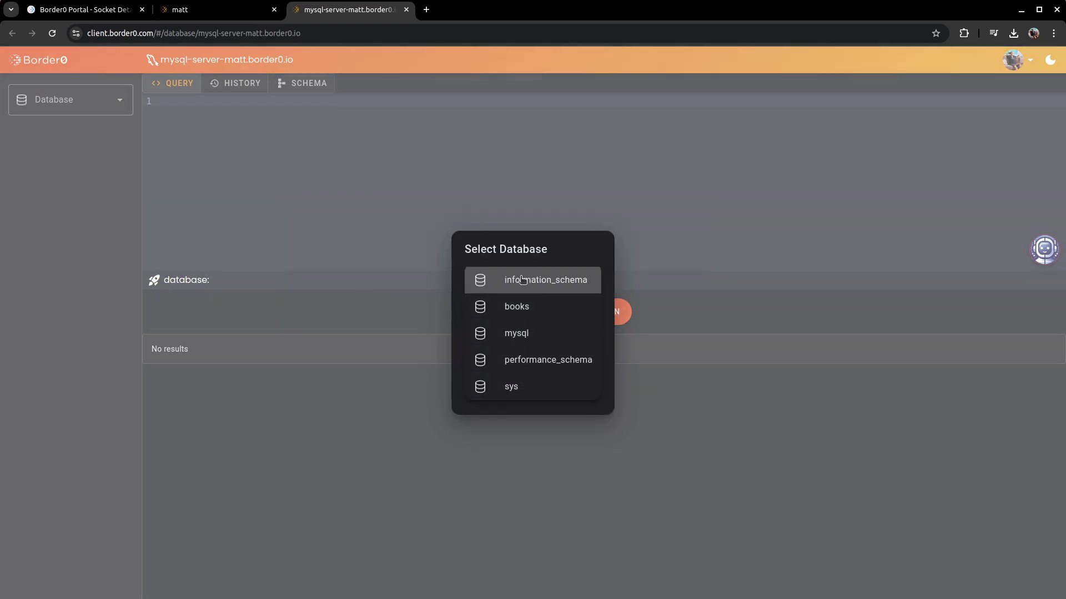
{"action": "left_click", "coordinate": [519, 335]}
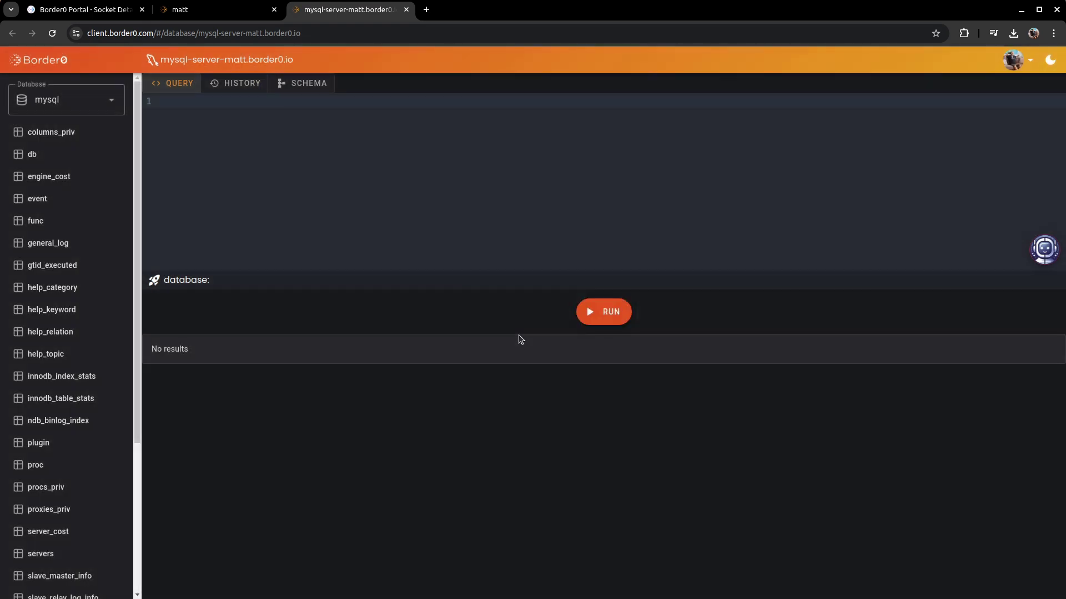
{"action": "left_click", "coordinate": [105, 109]}
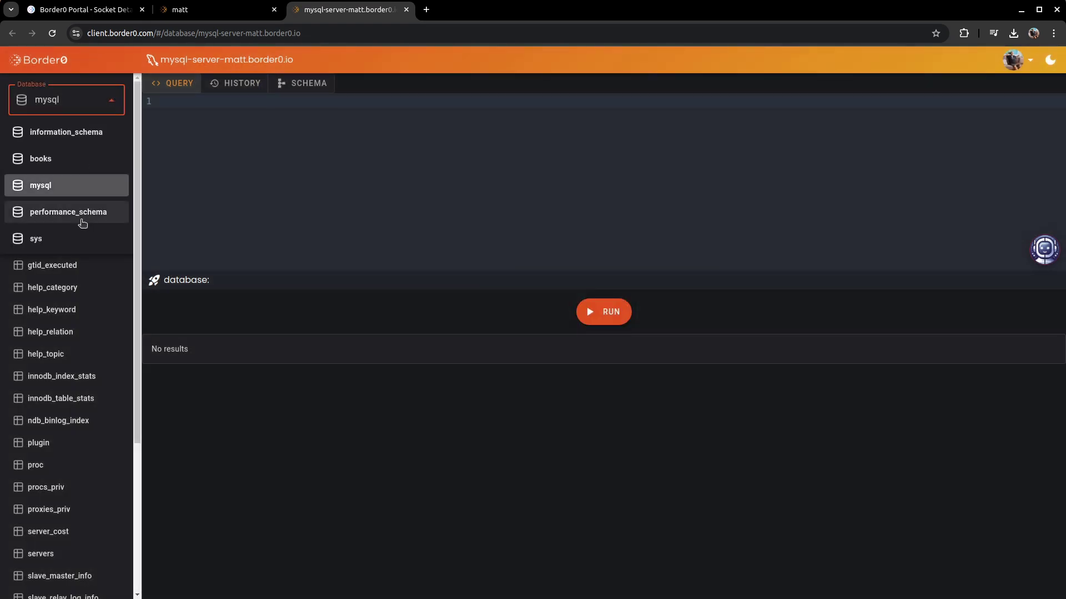
{"action": "left_click", "coordinate": [78, 185]}
{"action": "left_click", "coordinate": [62, 442]}
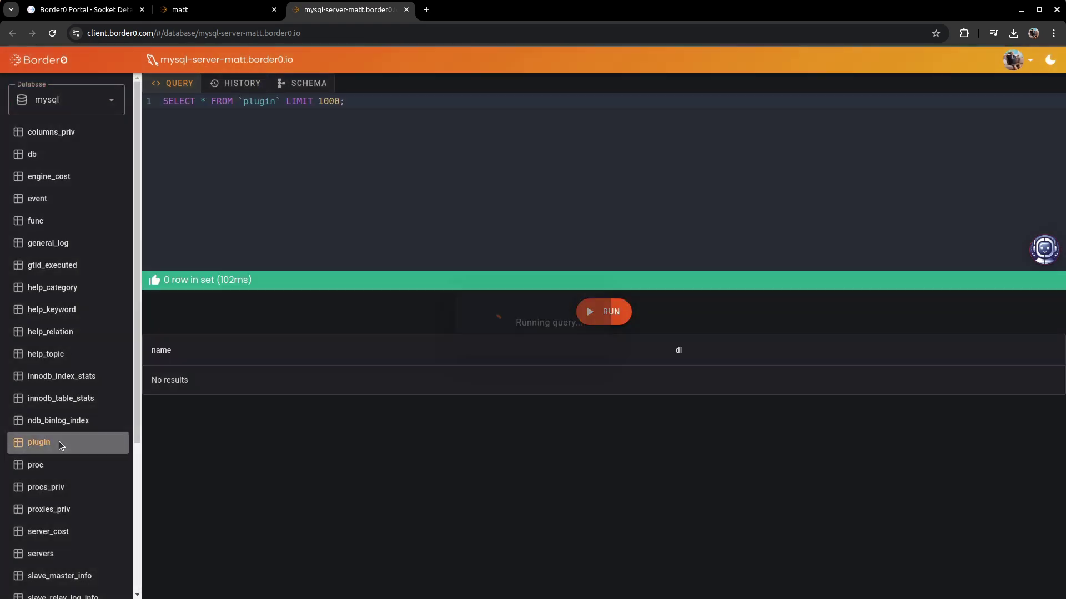
{"action": "left_click", "coordinate": [63, 354]}
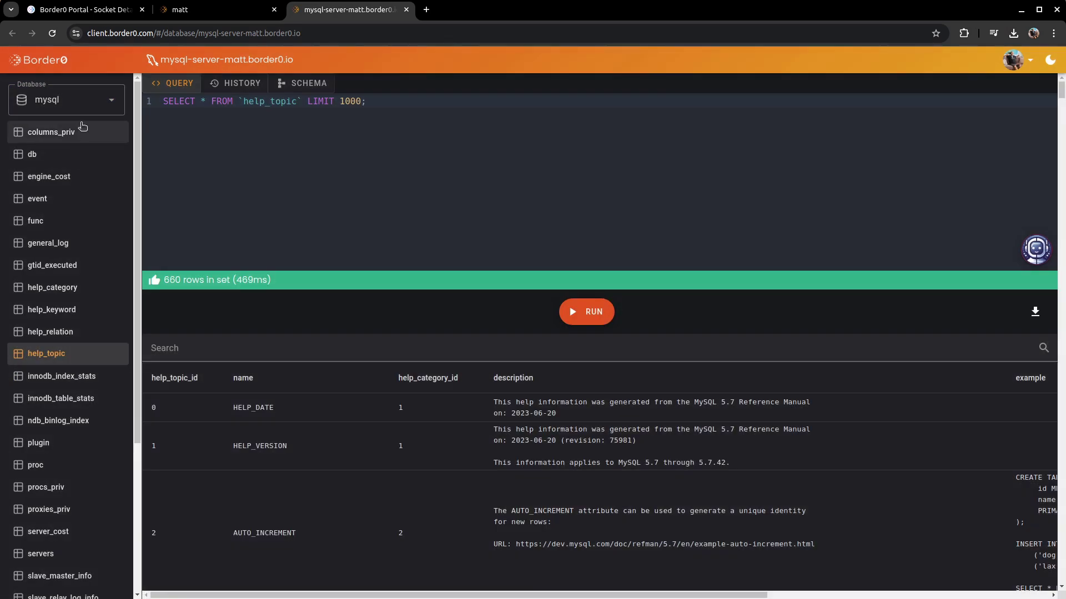
- Switch the database to books and return to the mysql-server socket details
{"action": "left_click", "coordinate": [84, 105]}
{"action": "left_click", "coordinate": [65, 160]}
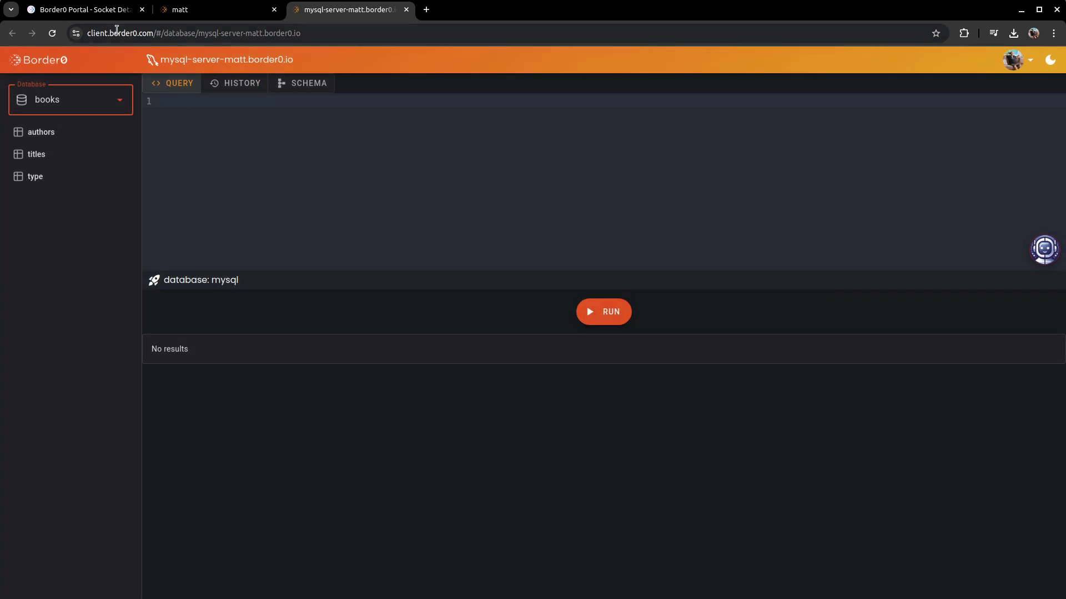
{"action": "left_click", "coordinate": [94, 12]}
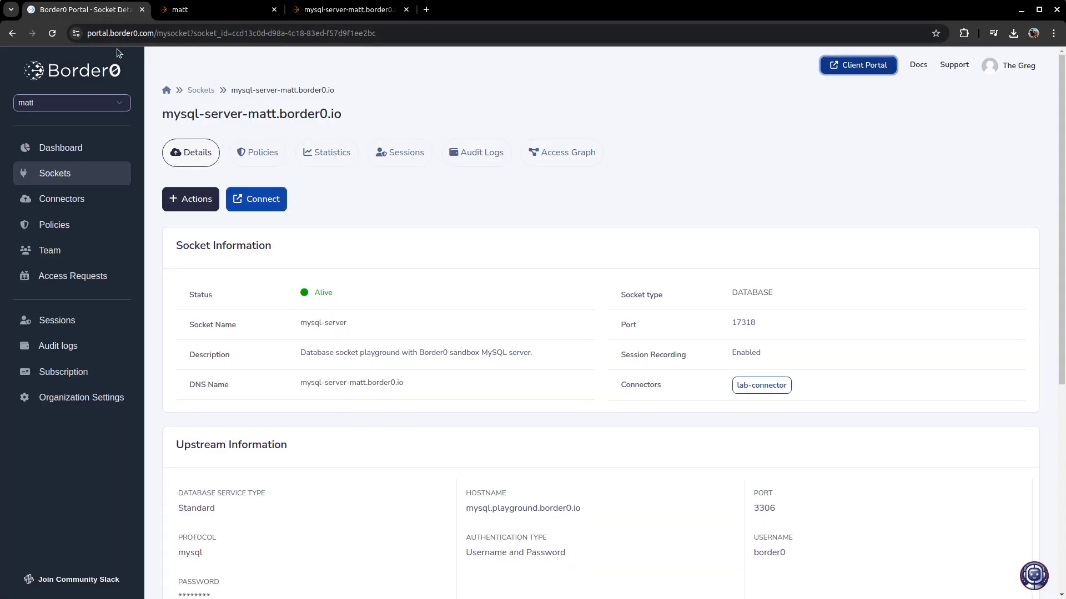
- Open my-first-policy for editing at its Database permission settings
{"action": "left_click", "coordinate": [83, 227]}
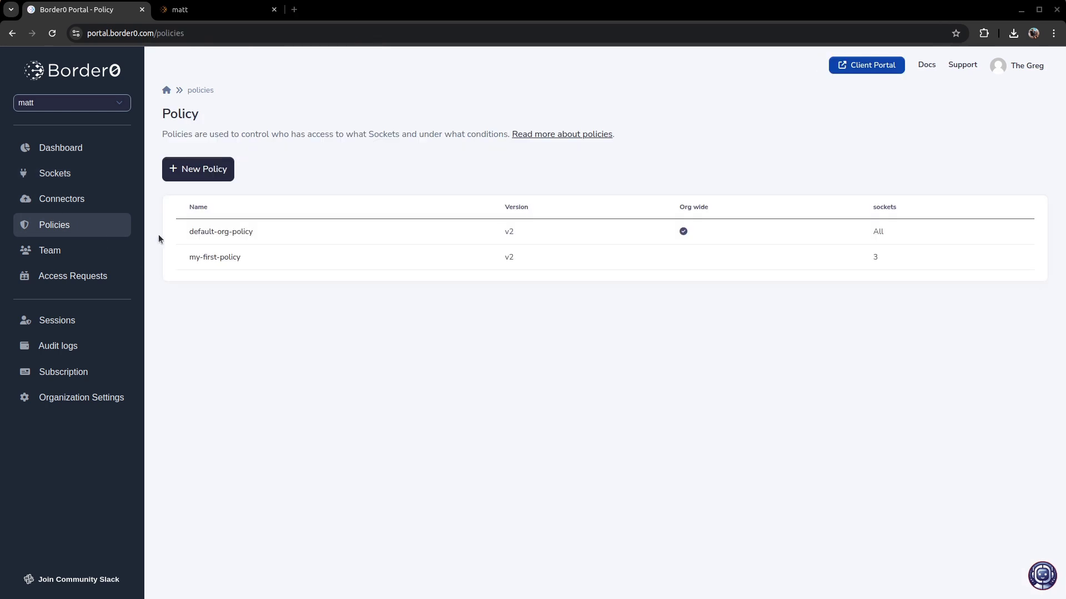
{"action": "left_click", "coordinate": [205, 257]}
{"action": "left_click", "coordinate": [207, 187]}
{"action": "left_click", "coordinate": [215, 222]}
{"action": "scroll", "coordinate": [410, 195], "scroll_direction": "down", "scroll_amount": 4}
{"action": "left_click", "coordinate": [274, 191]}
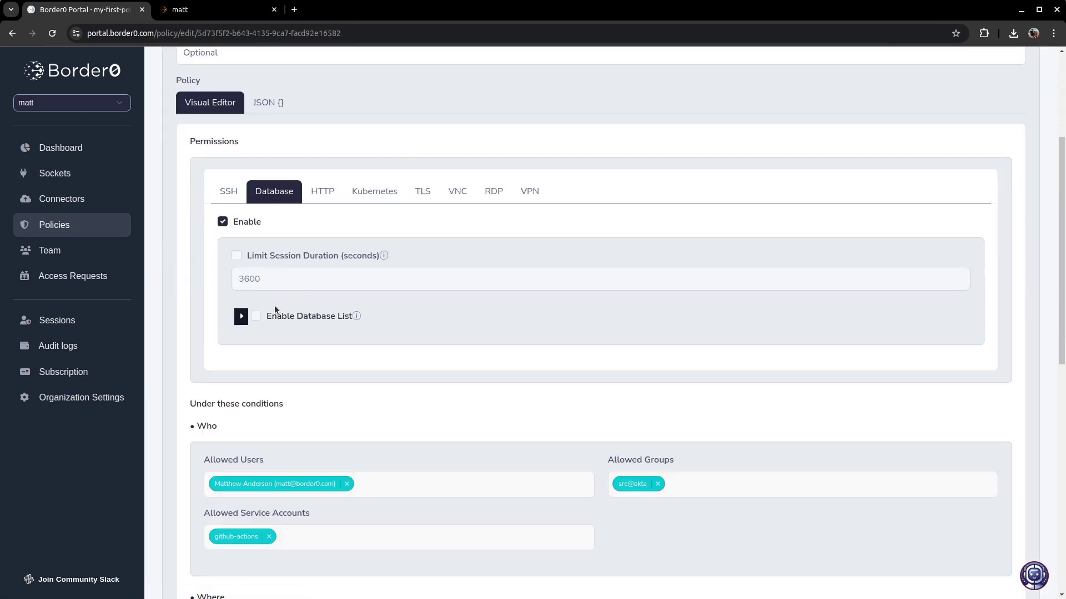
- Enable the database list and add books as an allowed database
{"action": "left_click", "coordinate": [255, 315]}
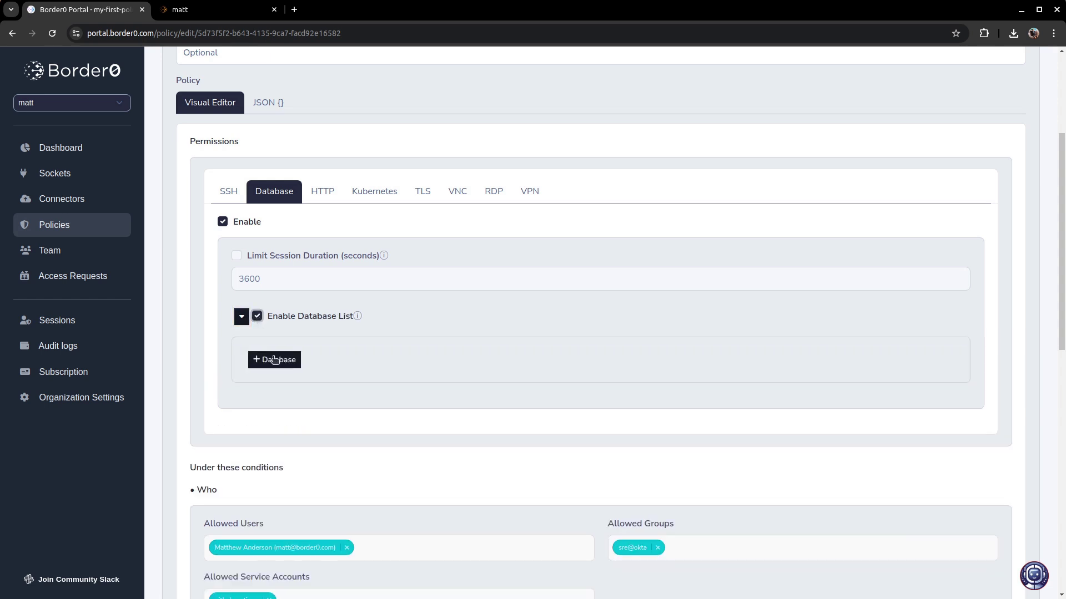
{"action": "left_click", "coordinate": [274, 360]}
{"action": "left_click", "coordinate": [270, 404]}
{"action": "left_click", "coordinate": [288, 423]}
{"action": "left_click", "coordinate": [302, 411]}
{"action": "type", "text": "books"}
- Save the policy and check the Database permission row lists books
{"action": "scroll", "coordinate": [392, 355], "scroll_direction": "down", "scroll_amount": 15}
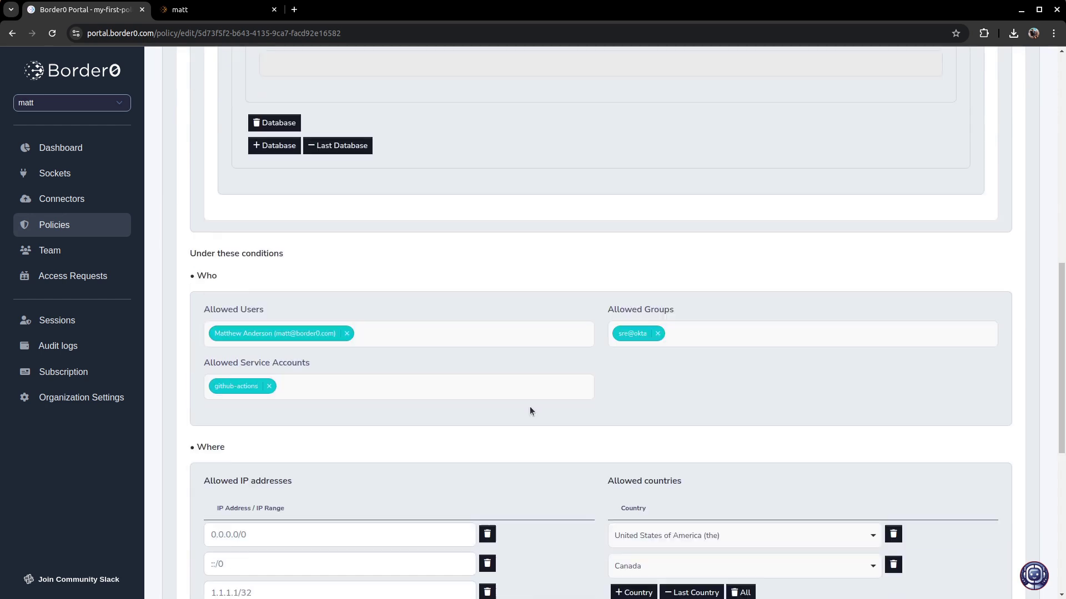
{"action": "left_click", "coordinate": [925, 565]}
{"action": "double_click", "coordinate": [501, 451]}
{"action": "left_click_drag", "start_coordinate": [727, 455], "coordinate": [478, 446]}
{"action": "left_click", "coordinate": [367, 229]}
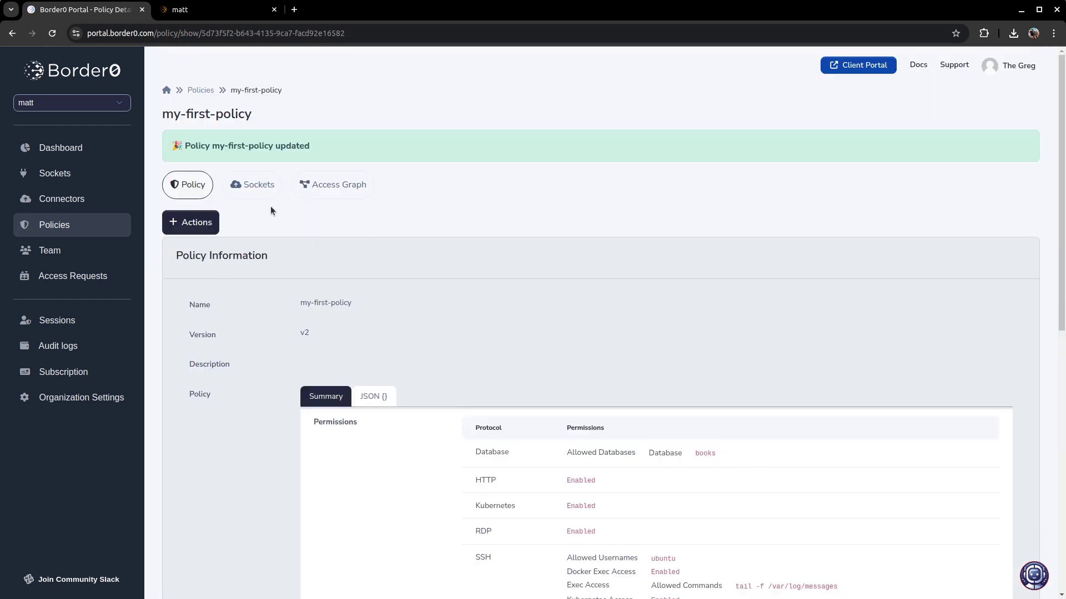
- Open mysql-server's query page on the books database and view the authors table
{"action": "left_click", "coordinate": [209, 10]}
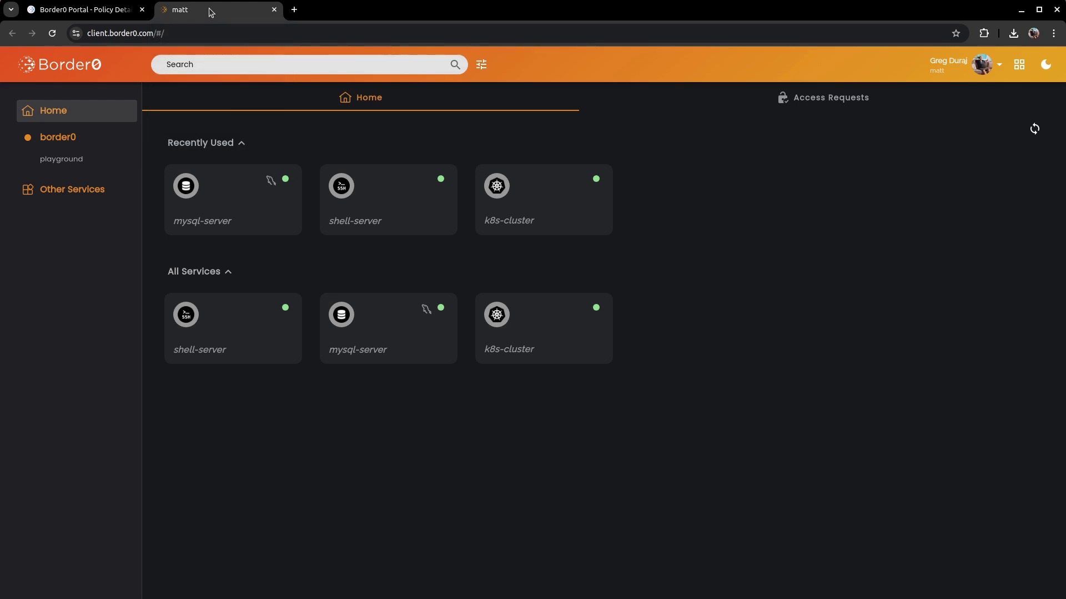
{"action": "left_click", "coordinate": [229, 199]}
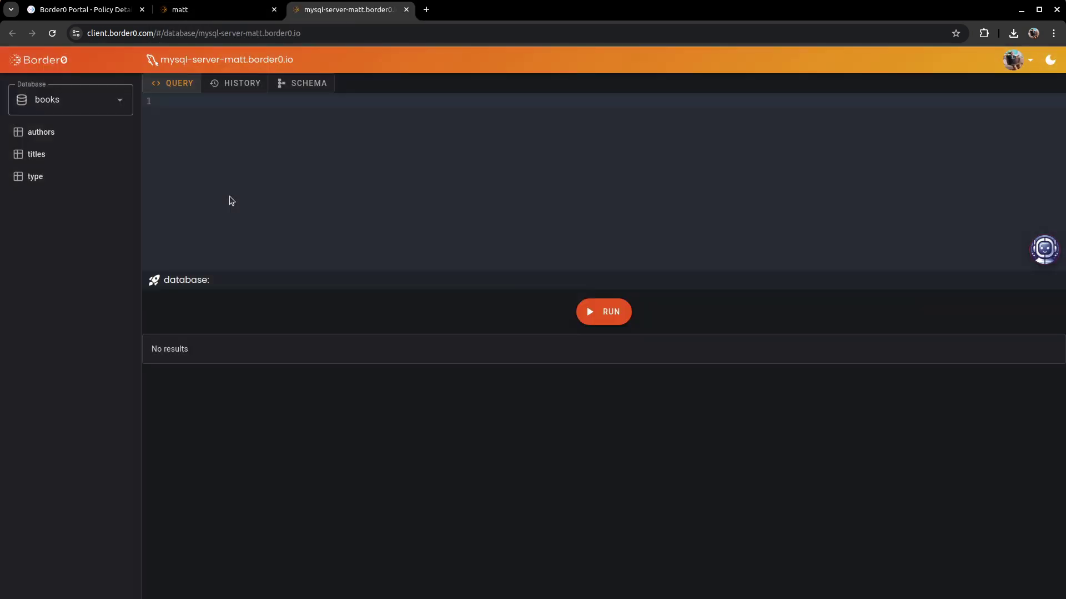
{"action": "left_click", "coordinate": [119, 100]}
{"action": "left_click", "coordinate": [71, 132]}
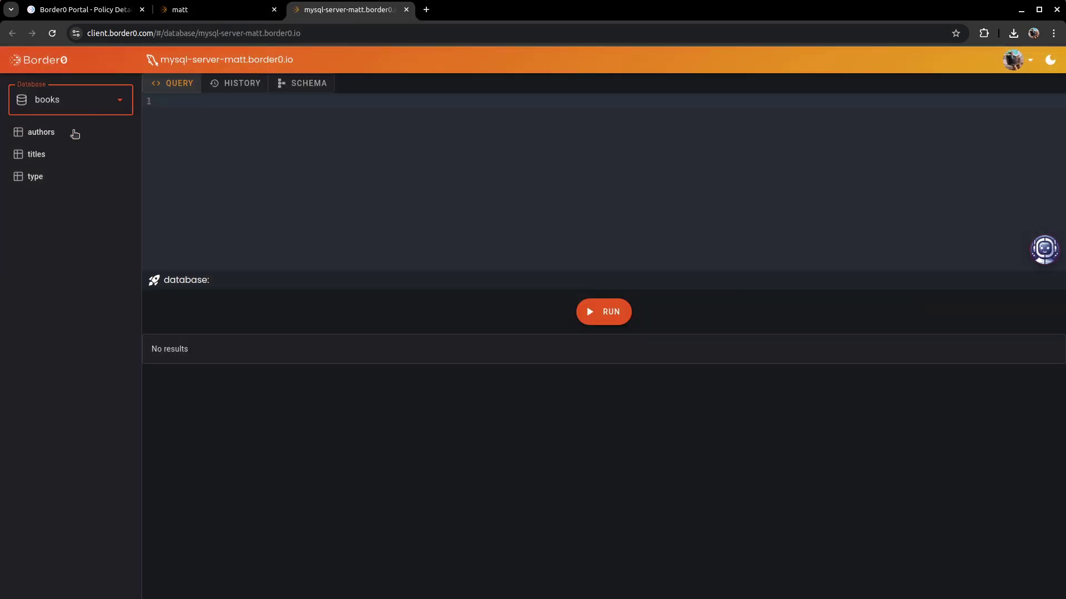
{"action": "left_click", "coordinate": [42, 131]}
{"action": "left_click", "coordinate": [35, 176]}
{"action": "left_click", "coordinate": [51, 139]}
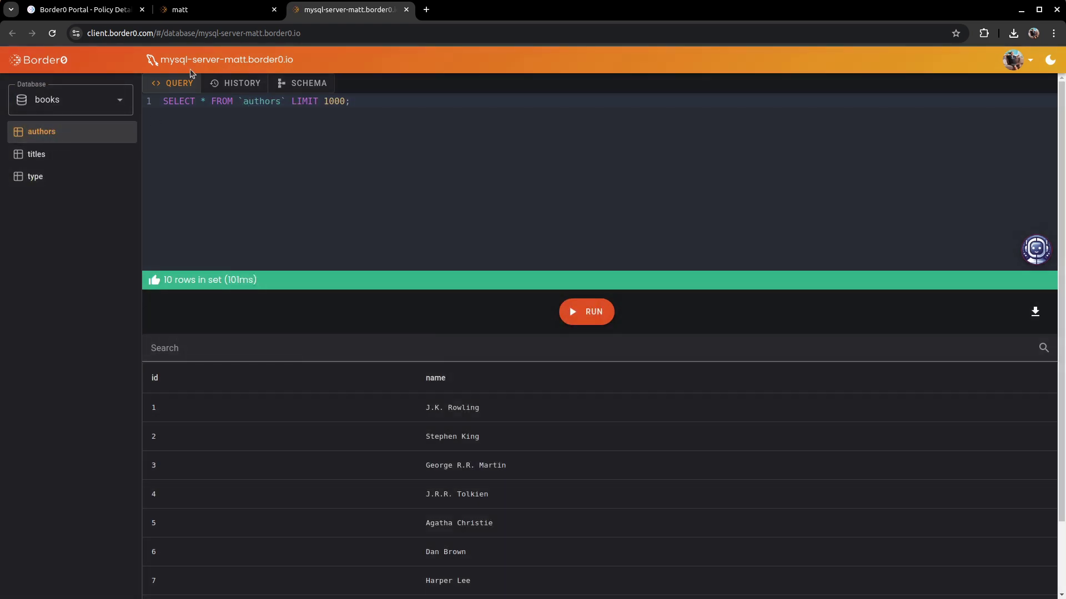
- Run 'Delete from authors where id=1' and re-query authors to confirm the deletion
{"action": "triple_click", "coordinate": [375, 101]}
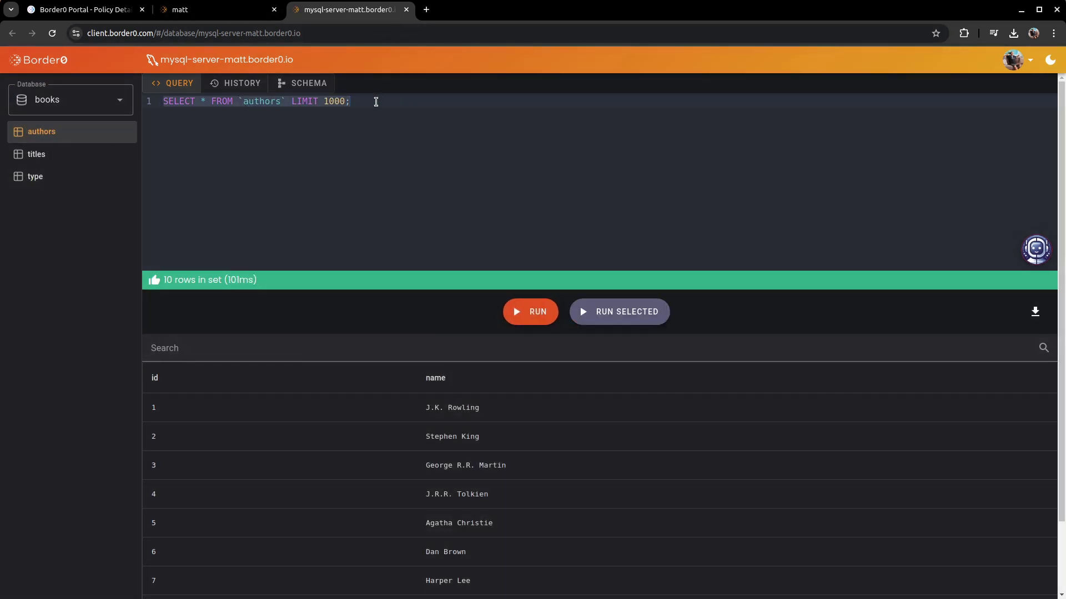
{"action": "type", "text": "Delete from "}
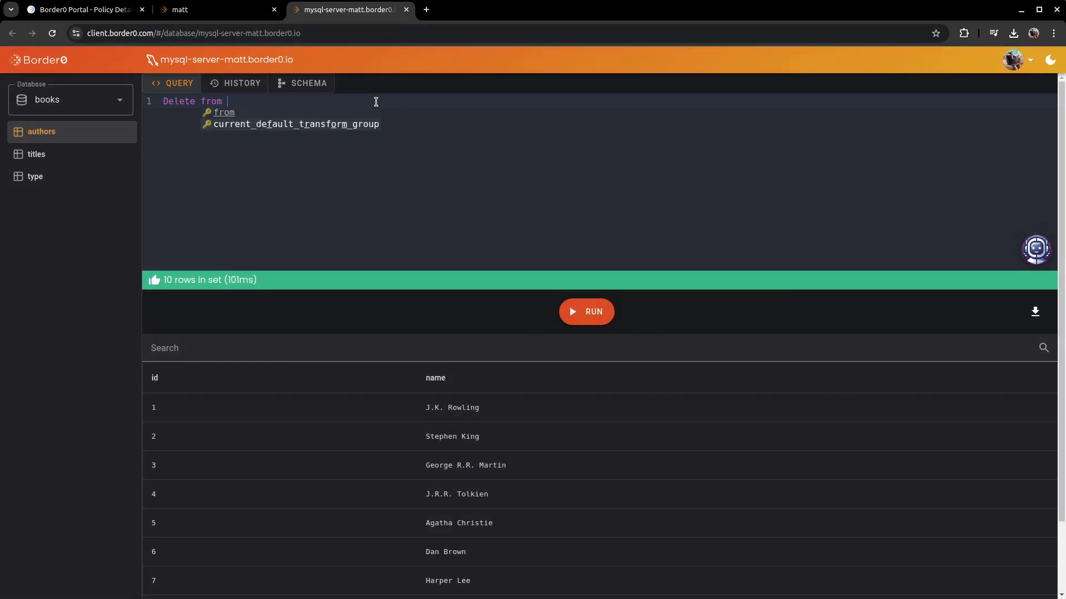
{"action": "type", "text": "authors whe"}
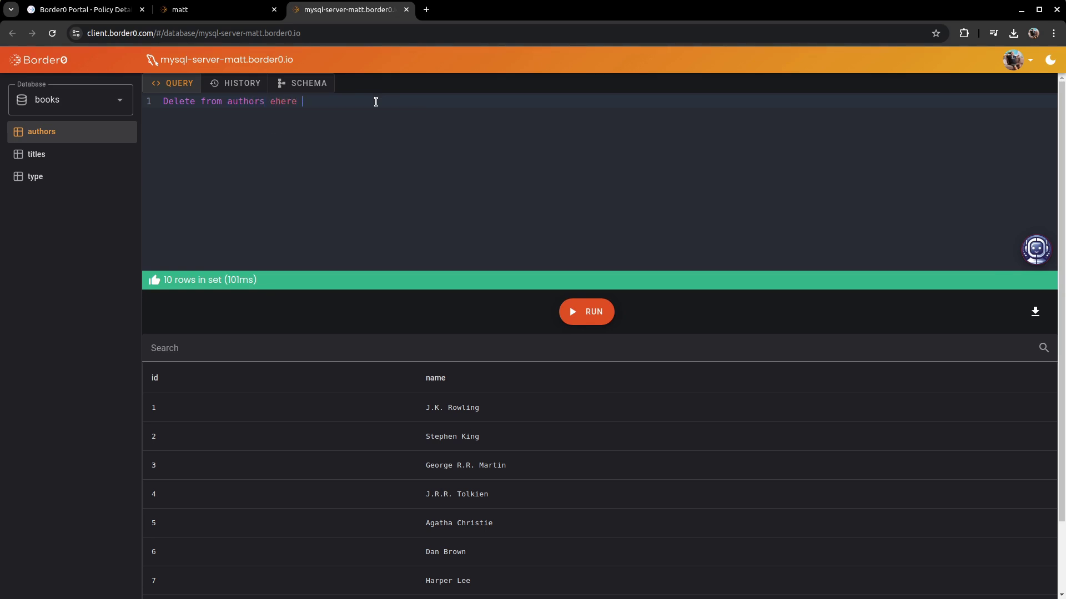
{"action": "type", "text": "re id=1;"}
{"action": "left_click", "coordinate": [587, 311]}
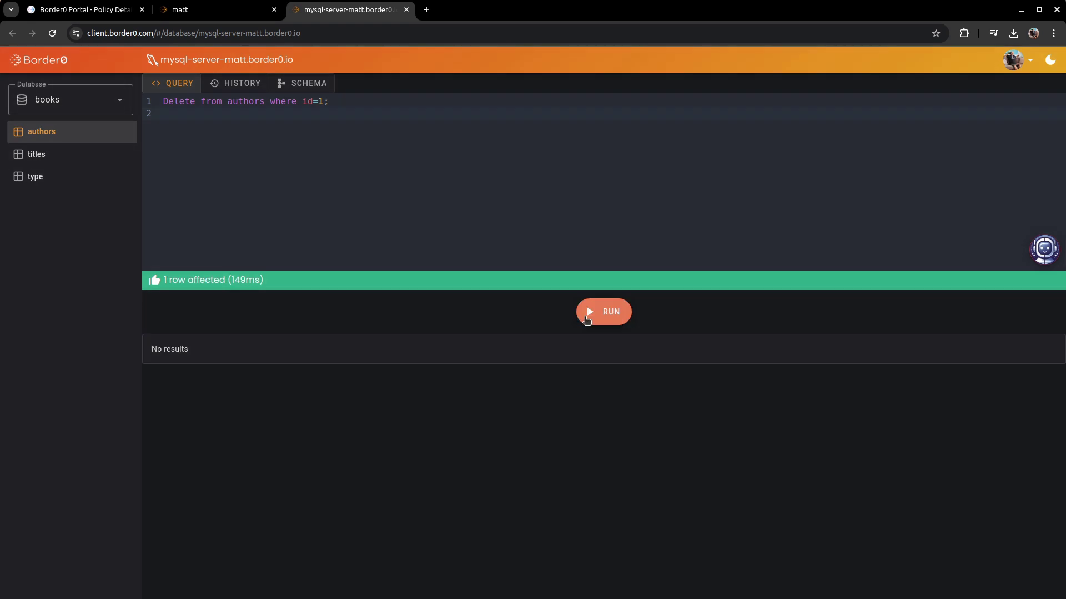
{"action": "triple_click", "coordinate": [231, 280]}
{"action": "left_click", "coordinate": [61, 136]}
{"action": "double_click", "coordinate": [444, 408]}
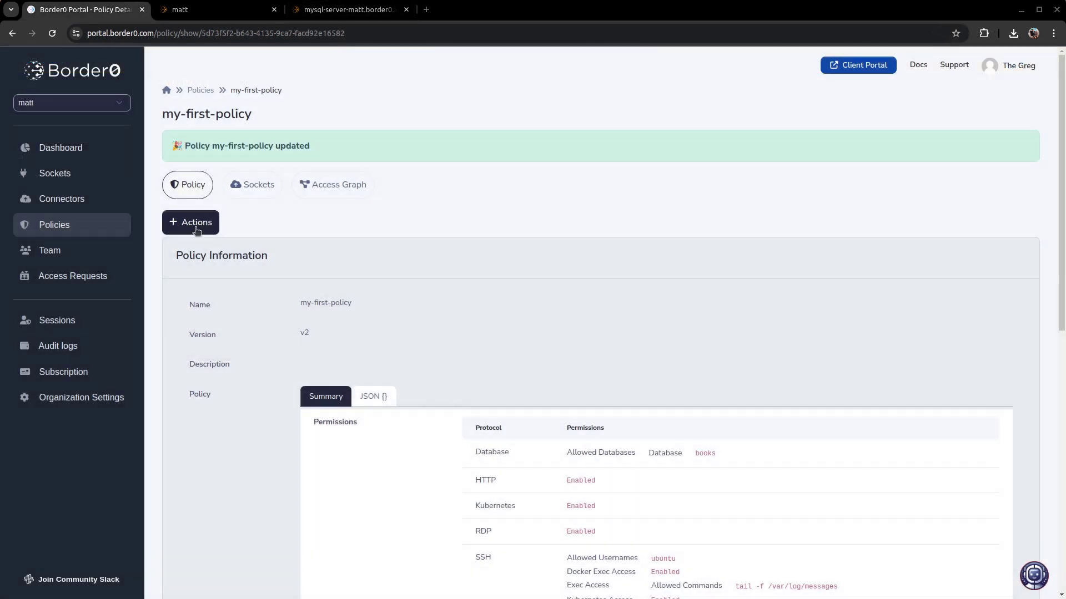
- In the policy editor, turn on query type limits for books and choose Read Only
{"action": "left_click", "coordinate": [197, 230]}
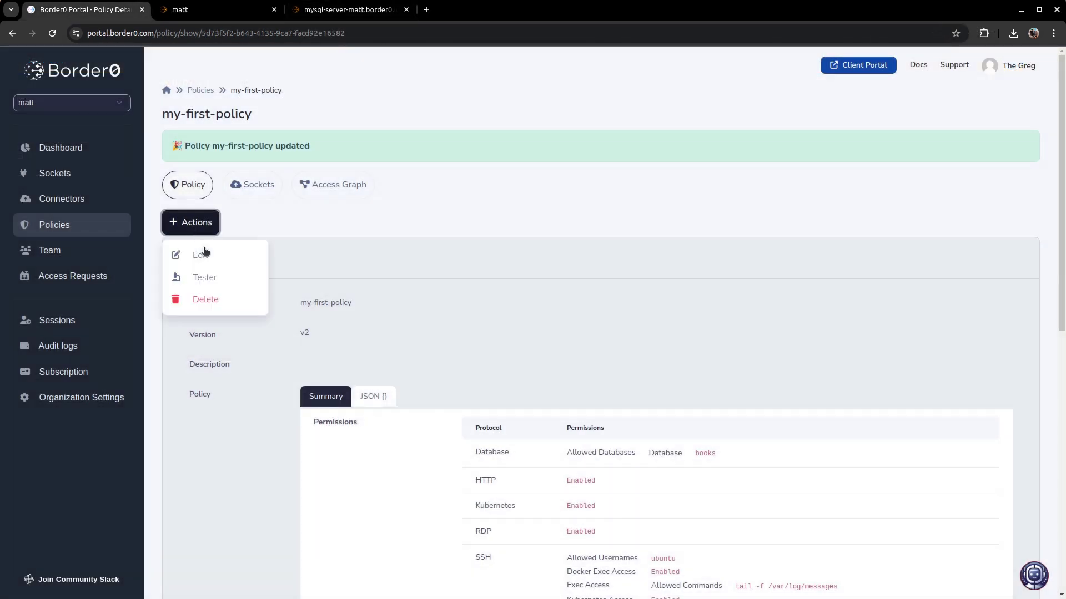
{"action": "left_click", "coordinate": [200, 252]}
{"action": "scroll", "coordinate": [371, 261], "scroll_direction": "down", "scroll_amount": 4}
{"action": "left_click", "coordinate": [274, 191]}
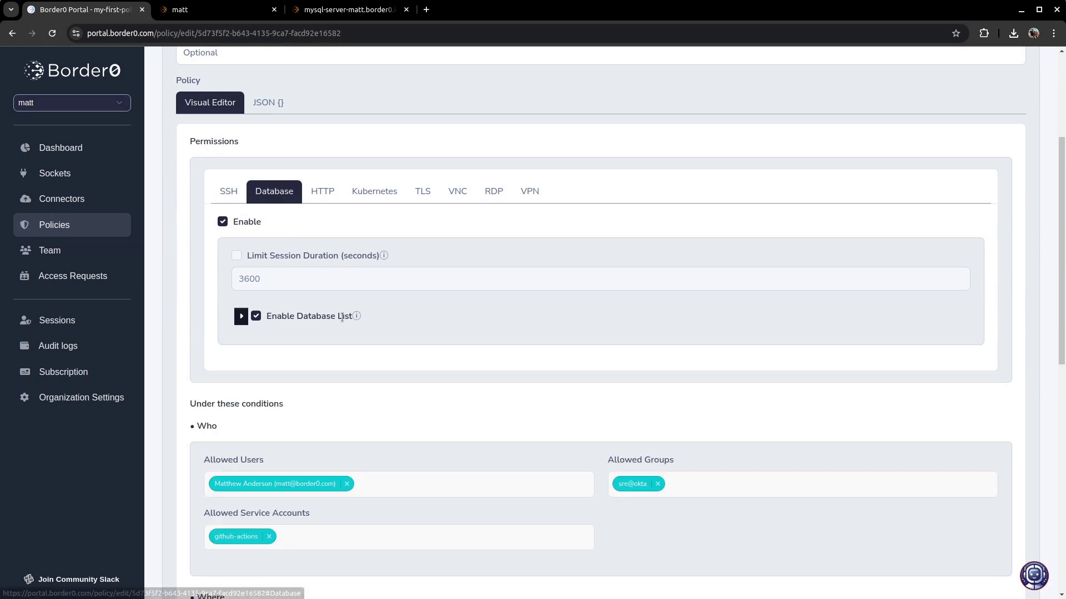
{"action": "left_click", "coordinate": [241, 317]}
{"action": "left_click", "coordinate": [298, 441]}
{"action": "scroll", "coordinate": [392, 404], "scroll_direction": "down", "scroll_amount": 2}
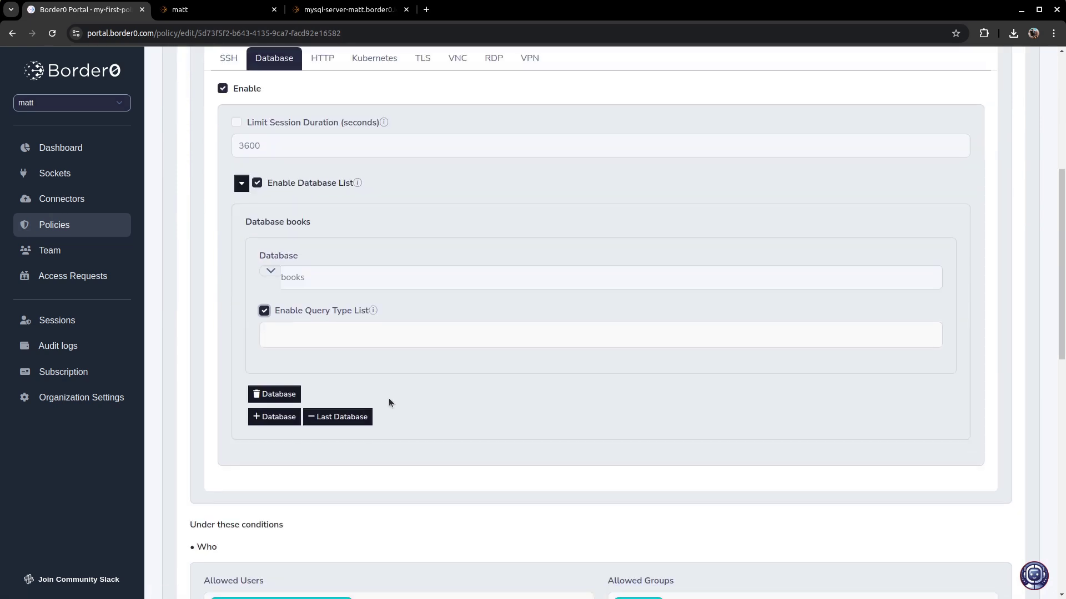
{"action": "left_click", "coordinate": [383, 334]}
{"action": "scroll", "coordinate": [294, 460], "scroll_direction": "down", "scroll_amount": 5}
{"action": "scroll", "coordinate": [294, 459], "scroll_direction": "up", "scroll_amount": 5}
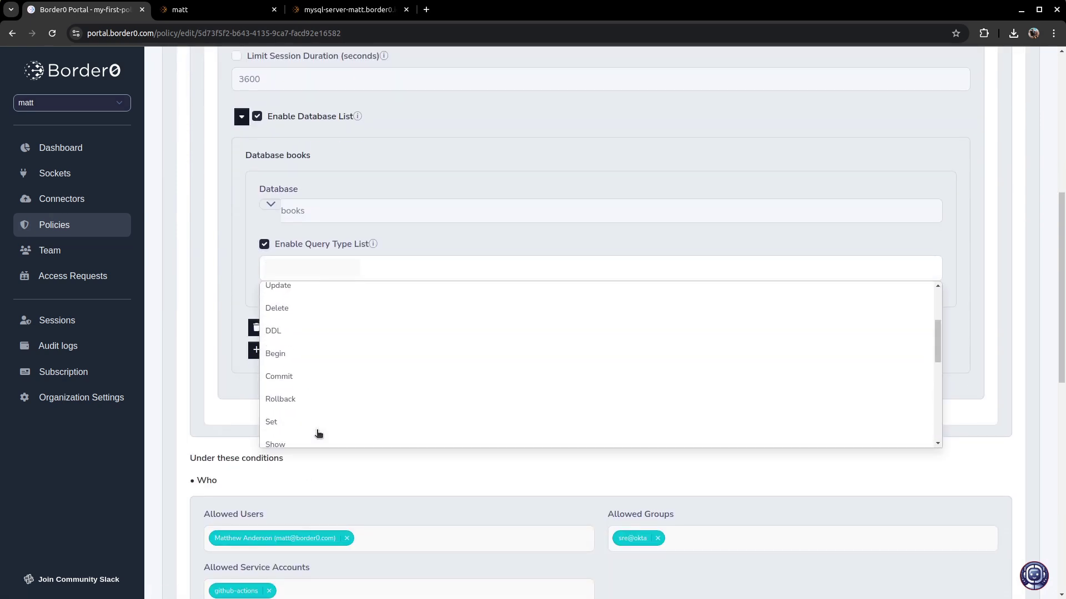
{"action": "left_click", "coordinate": [297, 315]}
{"action": "left_click", "coordinate": [480, 307]}
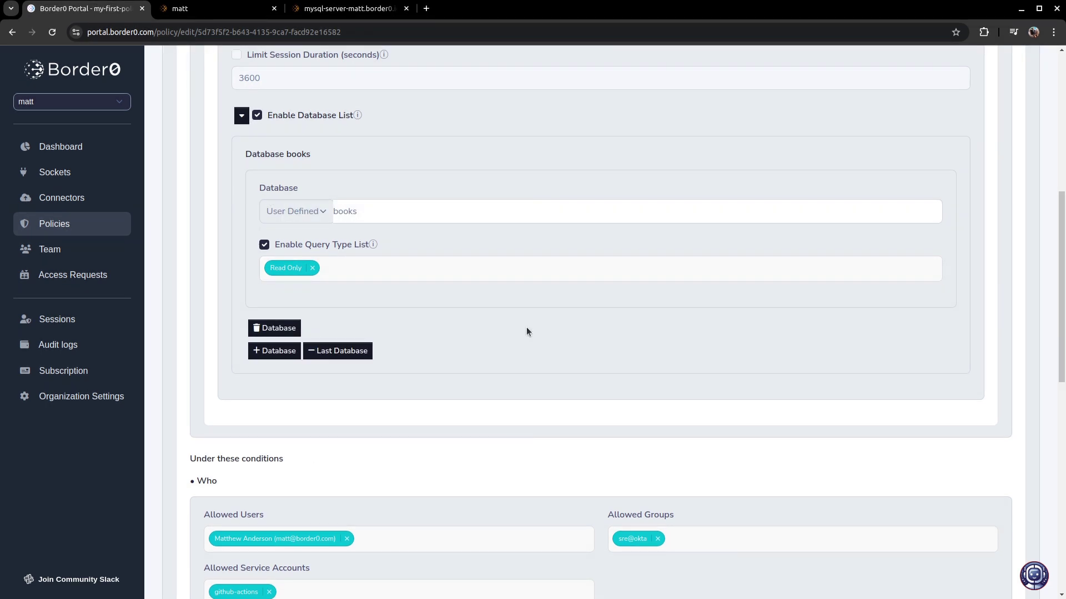
- Rework books' query types, trying Select, and settle on Read Only only
{"action": "left_click", "coordinate": [312, 269]}
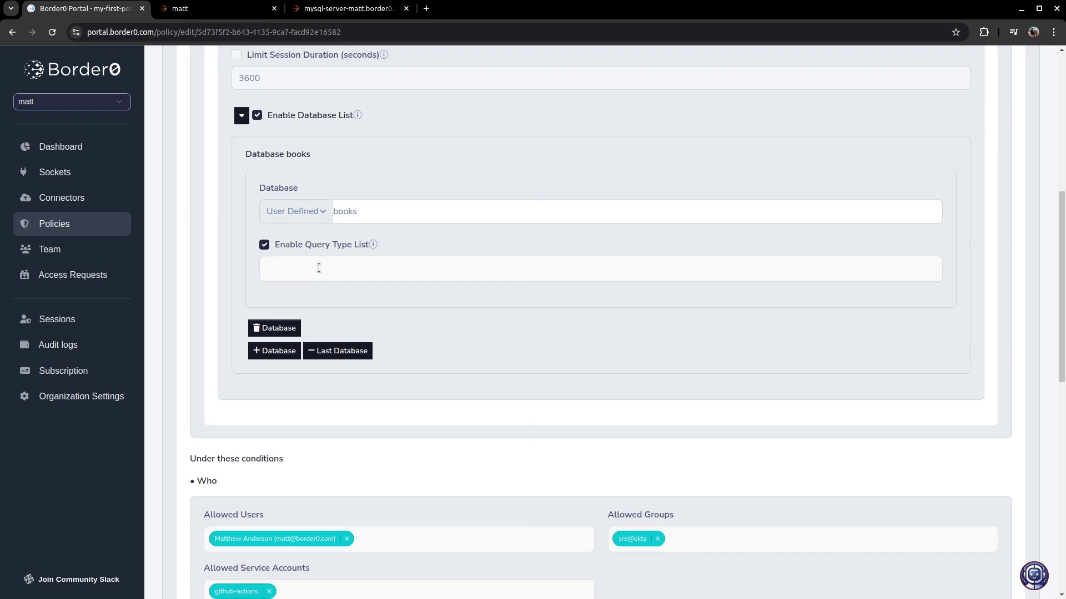
{"action": "double_click", "coordinate": [344, 211]}
{"action": "left_click", "coordinate": [326, 211]}
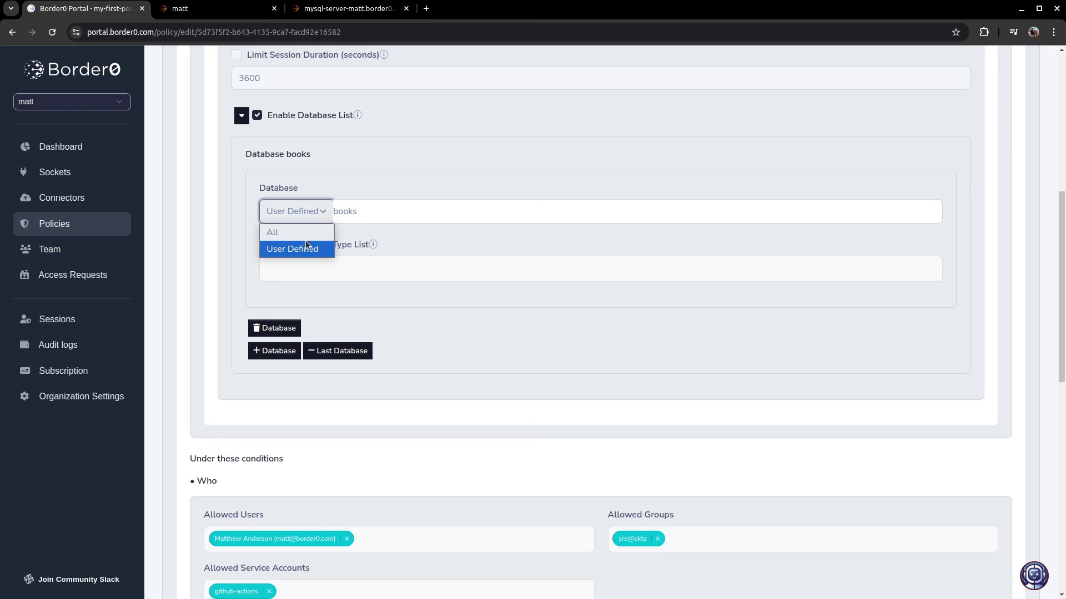
{"action": "left_click", "coordinate": [382, 216]}
{"action": "double_click", "coordinate": [347, 209]}
{"action": "left_click", "coordinate": [366, 216]}
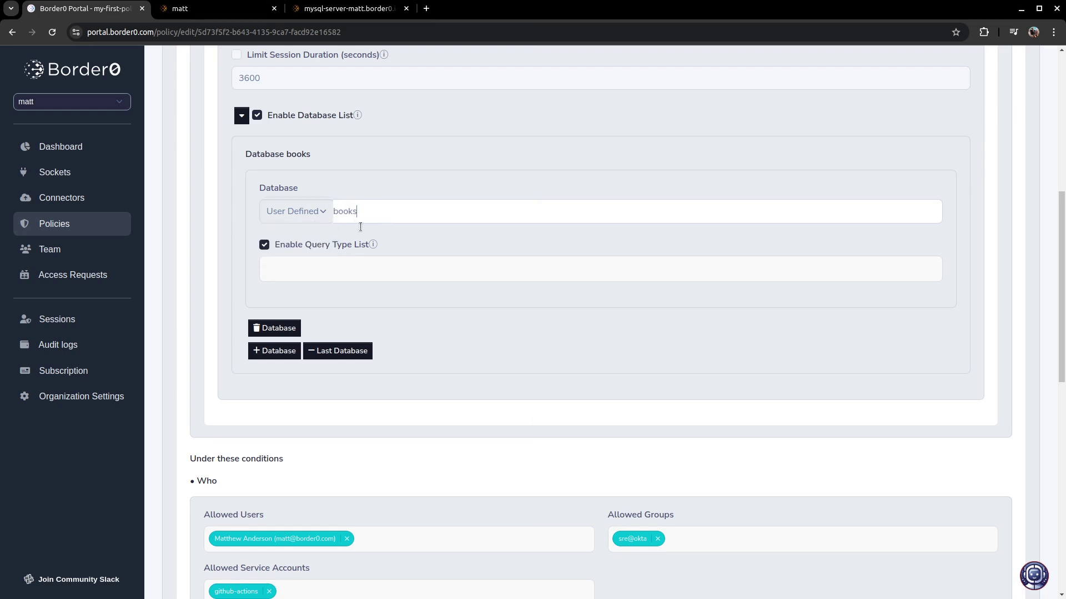
{"action": "left_click", "coordinate": [338, 266]}
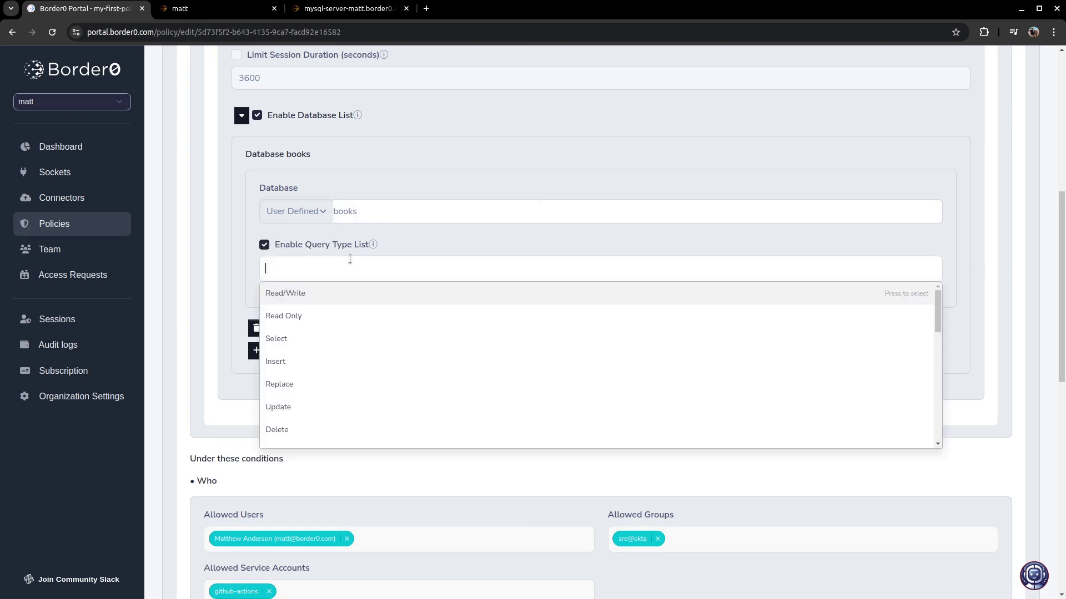
{"action": "left_click", "coordinate": [288, 341]}
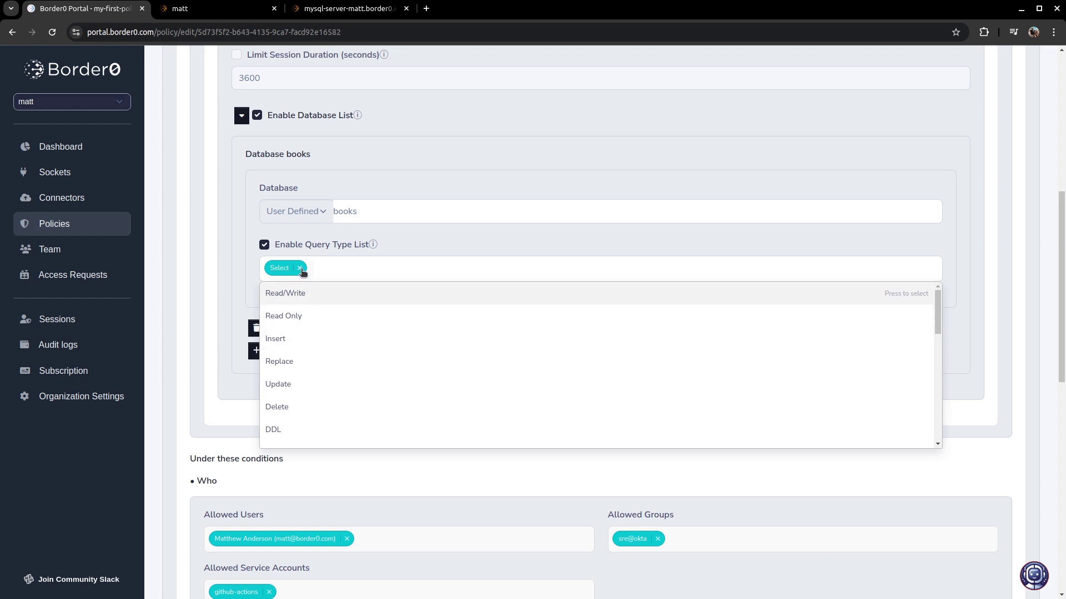
{"action": "left_click", "coordinate": [301, 270]}
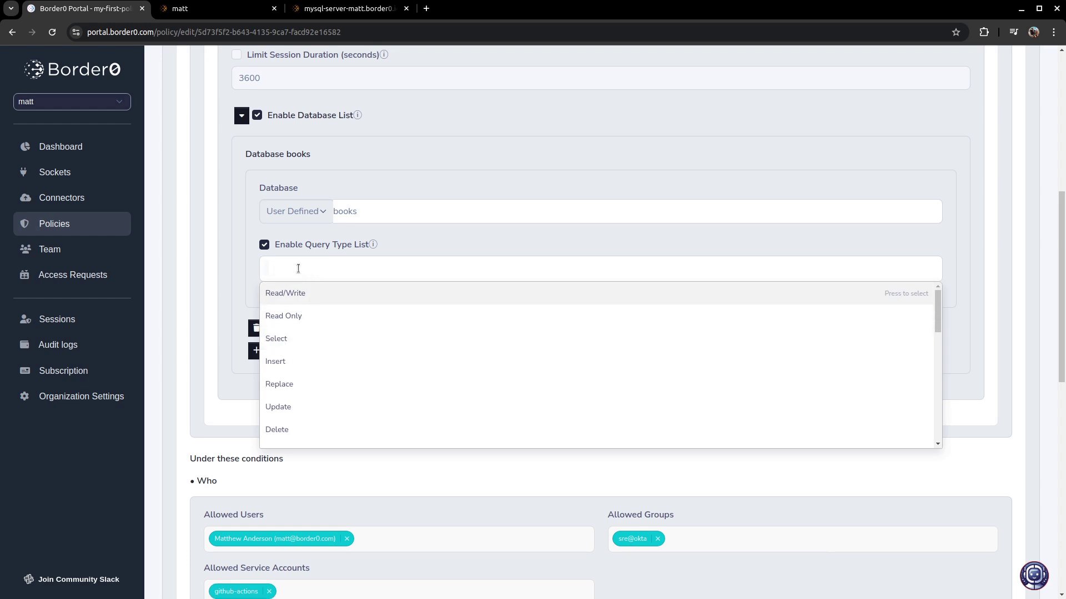
{"action": "left_click", "coordinate": [291, 316]}
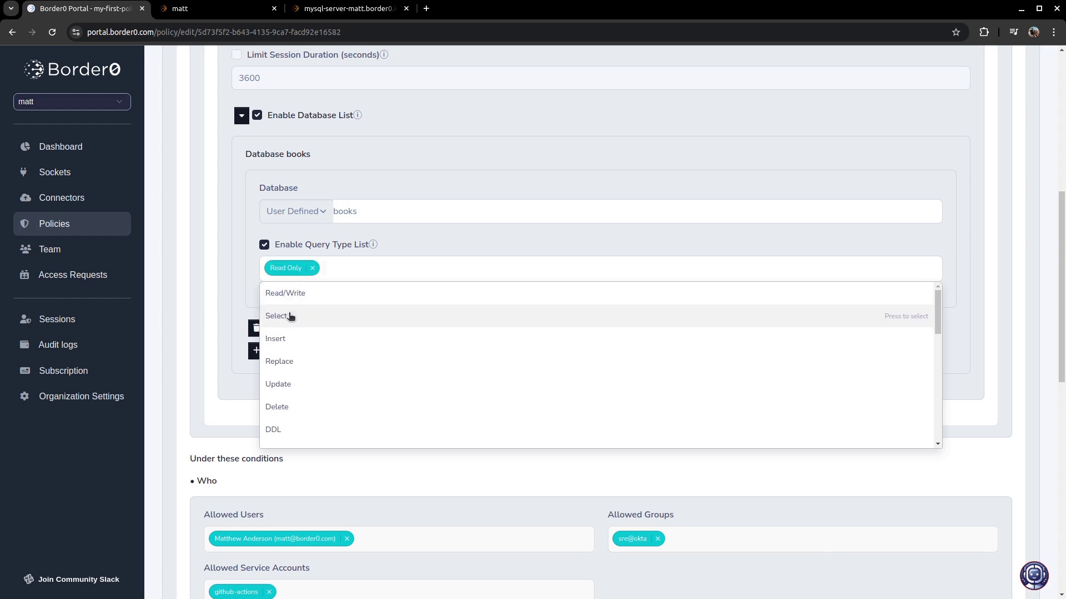
{"action": "left_click", "coordinate": [389, 237]}
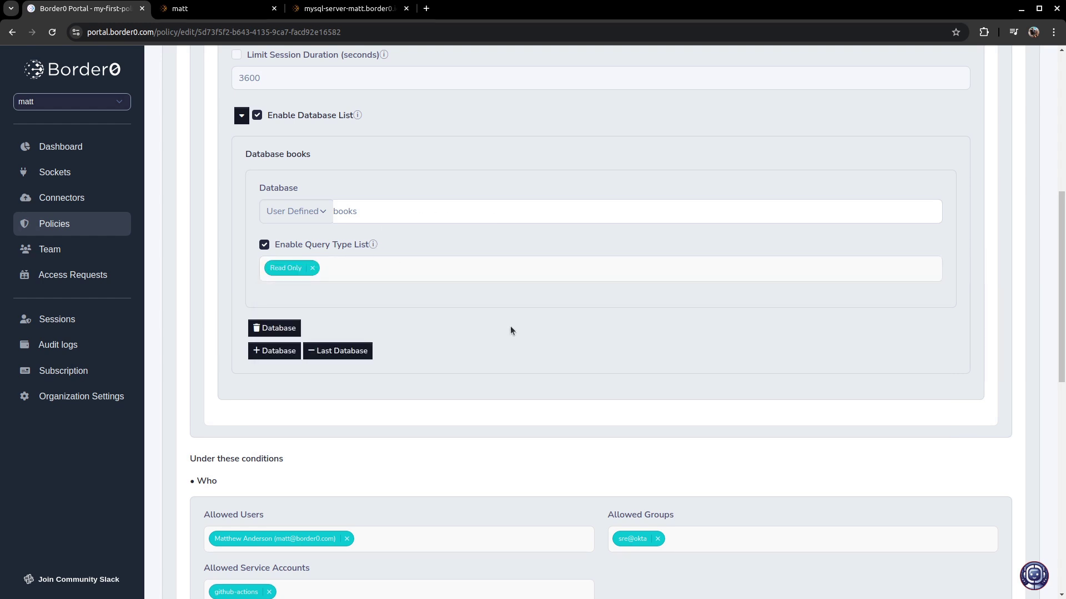
- Add a user-defined customers database entry allowing Select, Insert and Update queries
{"action": "left_click", "coordinate": [286, 352]}
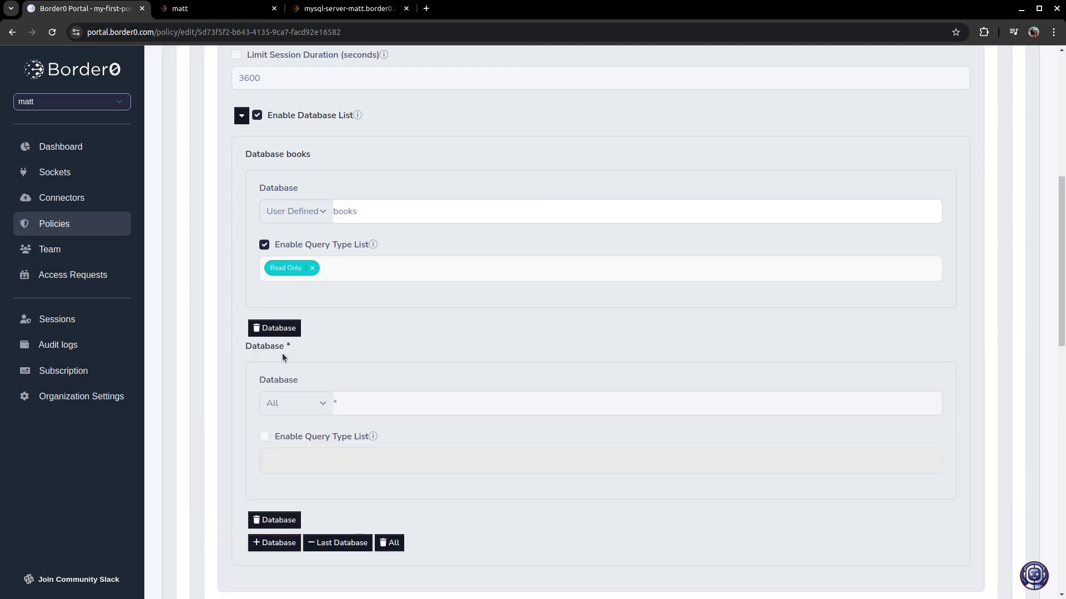
{"action": "left_click", "coordinate": [261, 436]}
{"action": "left_click", "coordinate": [294, 457]}
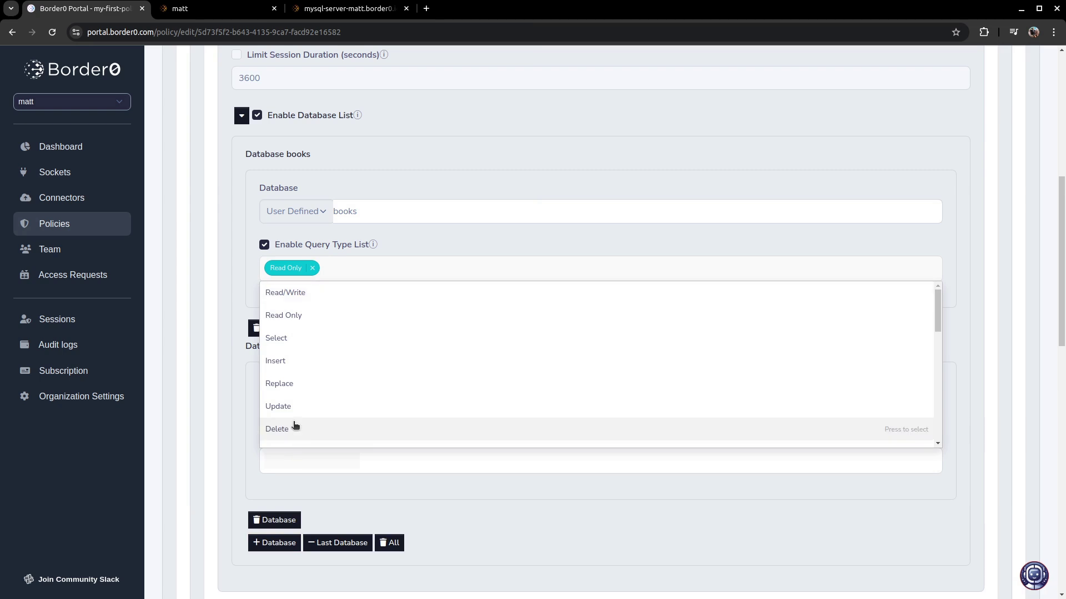
{"action": "left_click", "coordinate": [290, 343]}
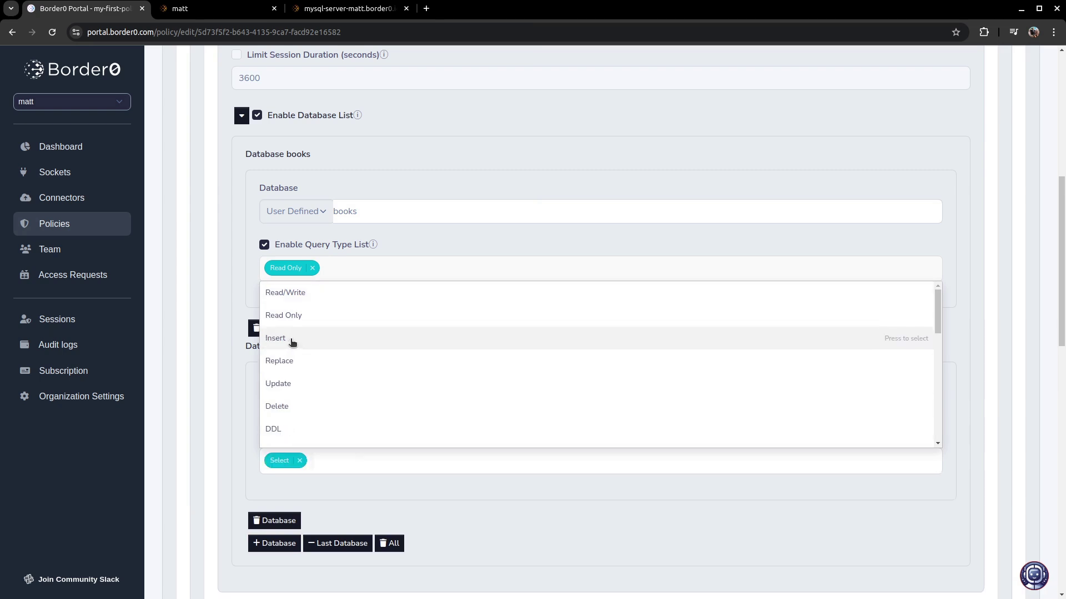
{"action": "left_click", "coordinate": [293, 343]}
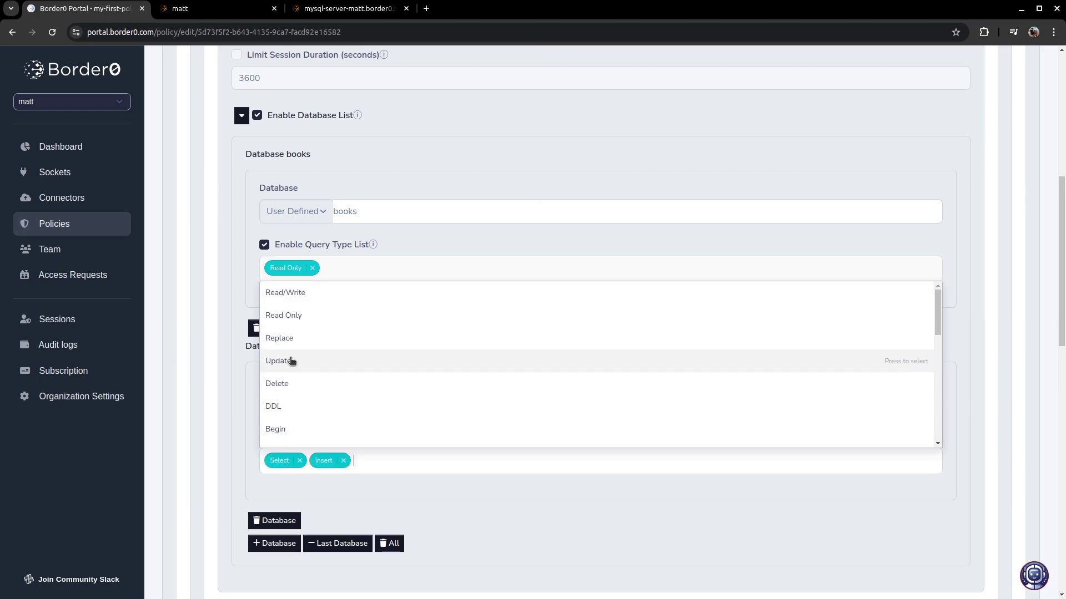
{"action": "left_click", "coordinate": [292, 362]}
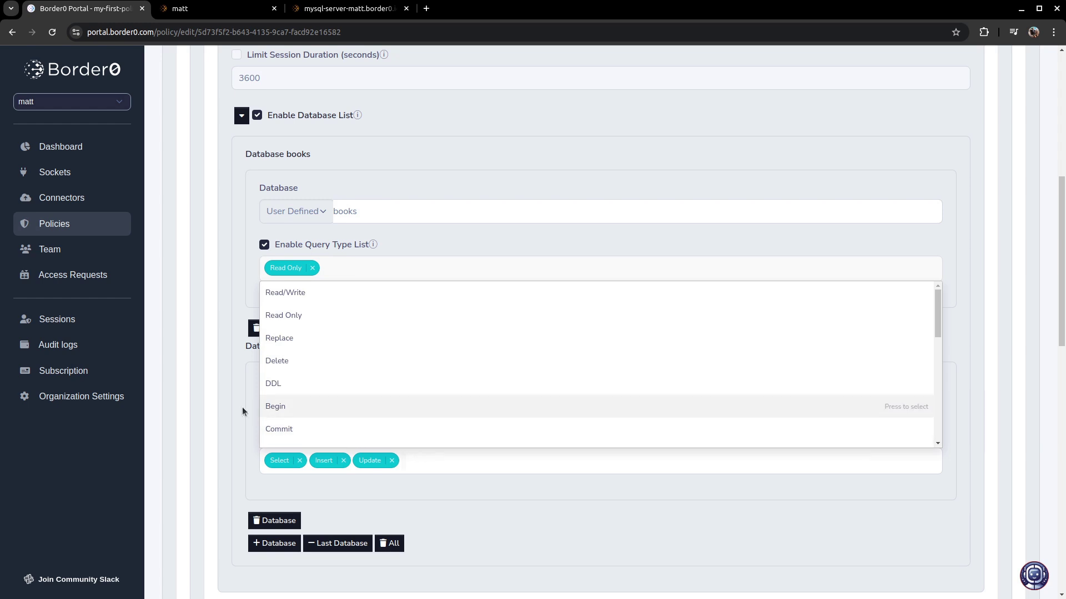
{"action": "left_click", "coordinate": [242, 409]}
{"action": "left_click", "coordinate": [282, 407]}
{"action": "left_click", "coordinate": [293, 441]}
{"action": "left_click", "coordinate": [344, 397]}
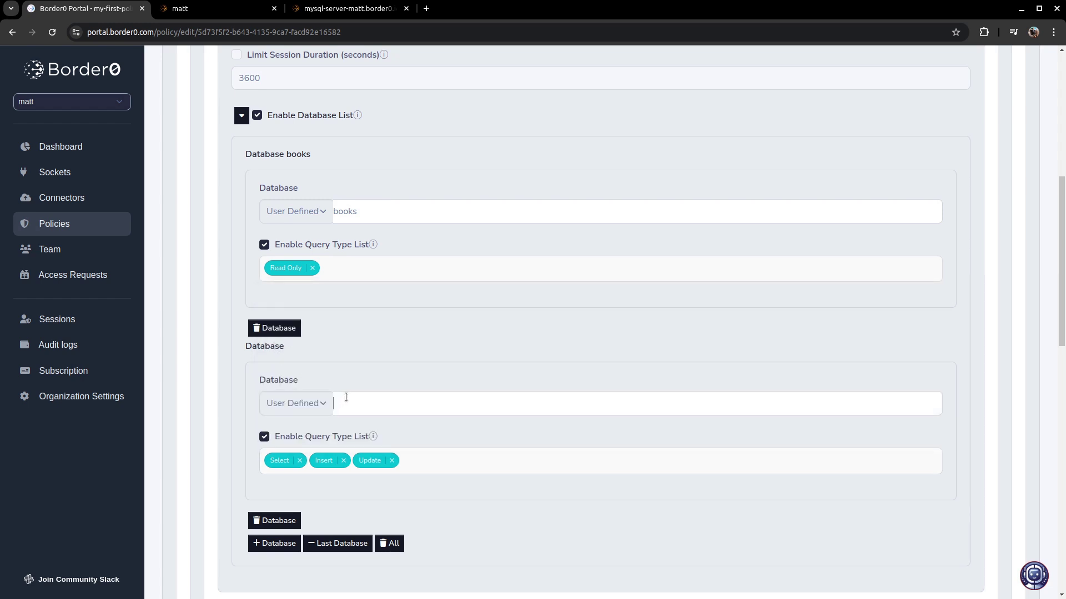
{"action": "type", "text": "customers"}
- Add Commit and Rollback to customers, then remove the customers entry and save the policy
{"action": "double_click", "coordinate": [360, 401]}
{"action": "left_click", "coordinate": [411, 460]}
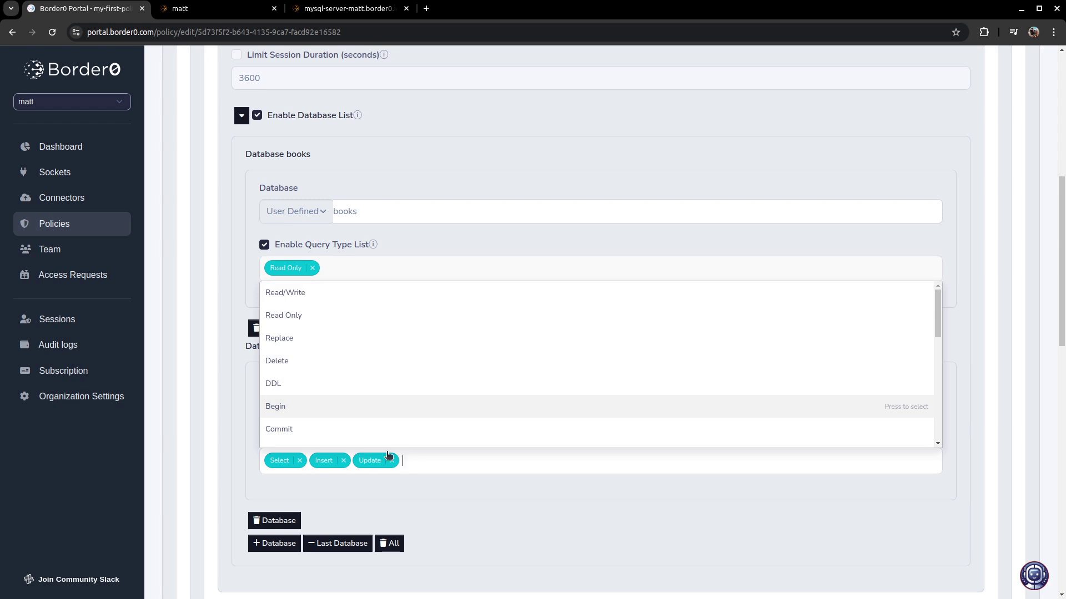
{"action": "left_click", "coordinate": [298, 430]}
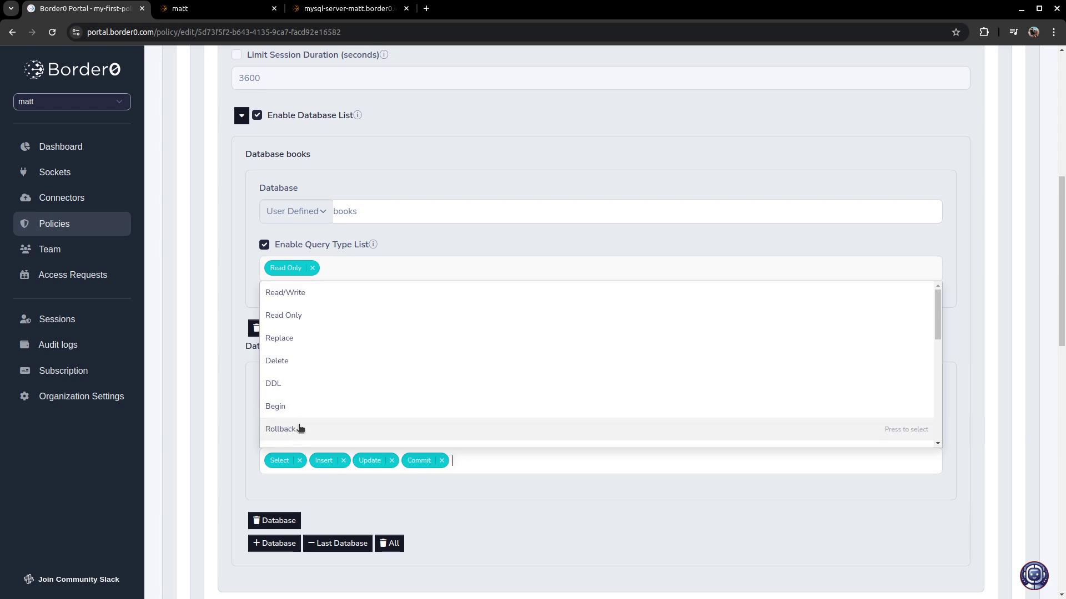
{"action": "scroll", "coordinate": [301, 428], "scroll_direction": "down", "scroll_amount": 3}
{"action": "left_click", "coordinate": [291, 298]}
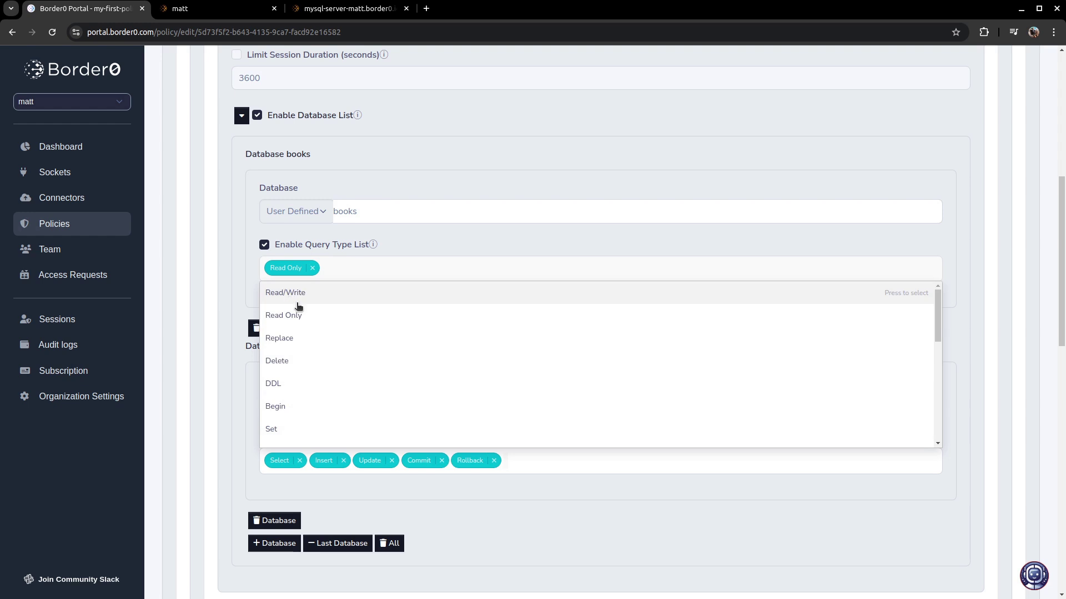
{"action": "left_click", "coordinate": [465, 481]}
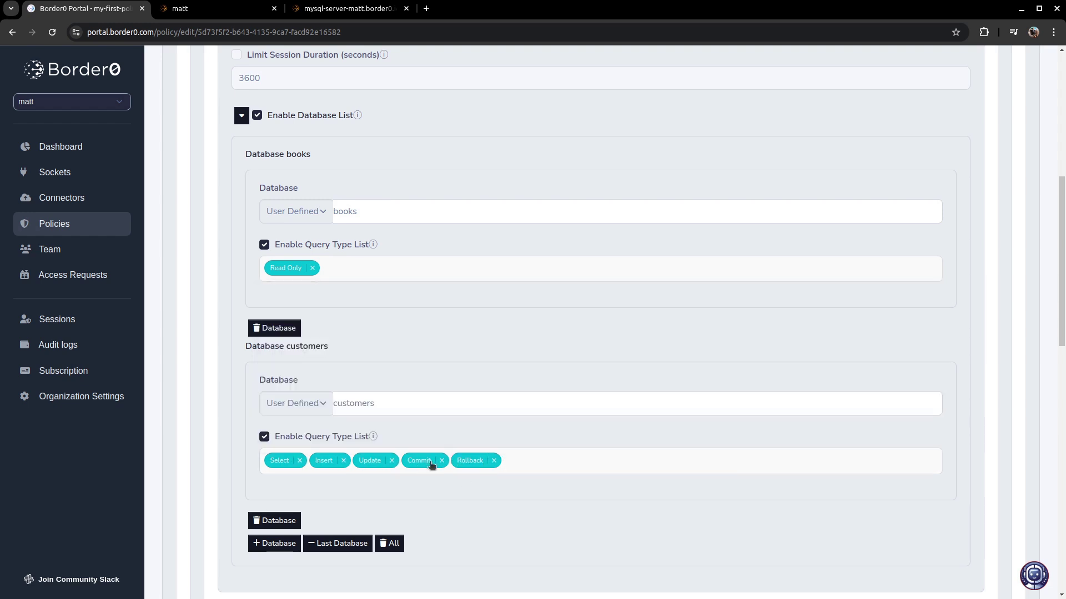
{"action": "left_click", "coordinate": [268, 522]}
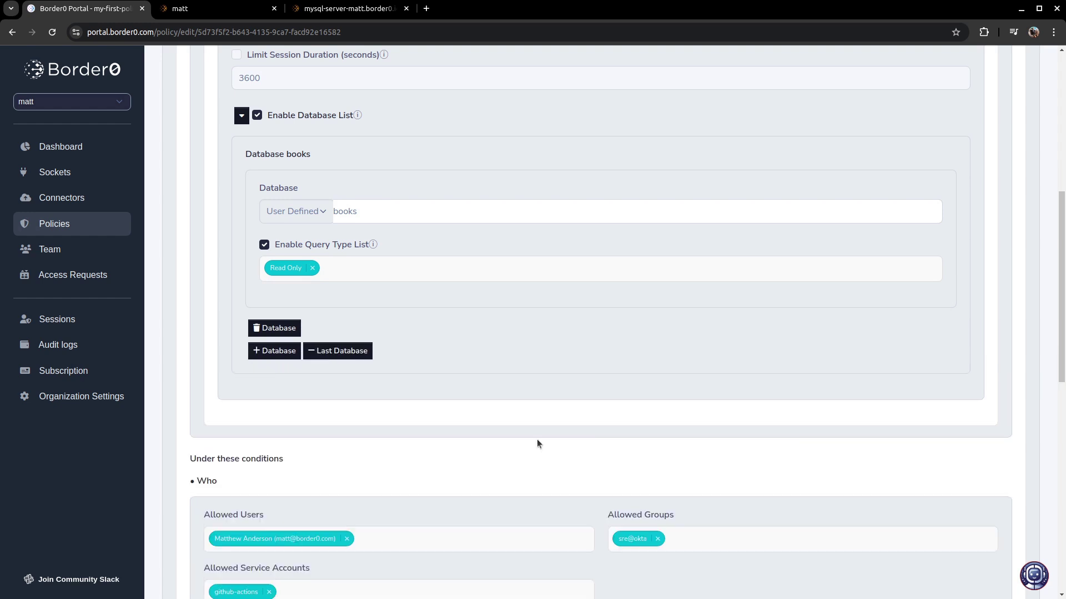
{"action": "scroll", "coordinate": [627, 325], "scroll_direction": "down", "scroll_amount": 10}
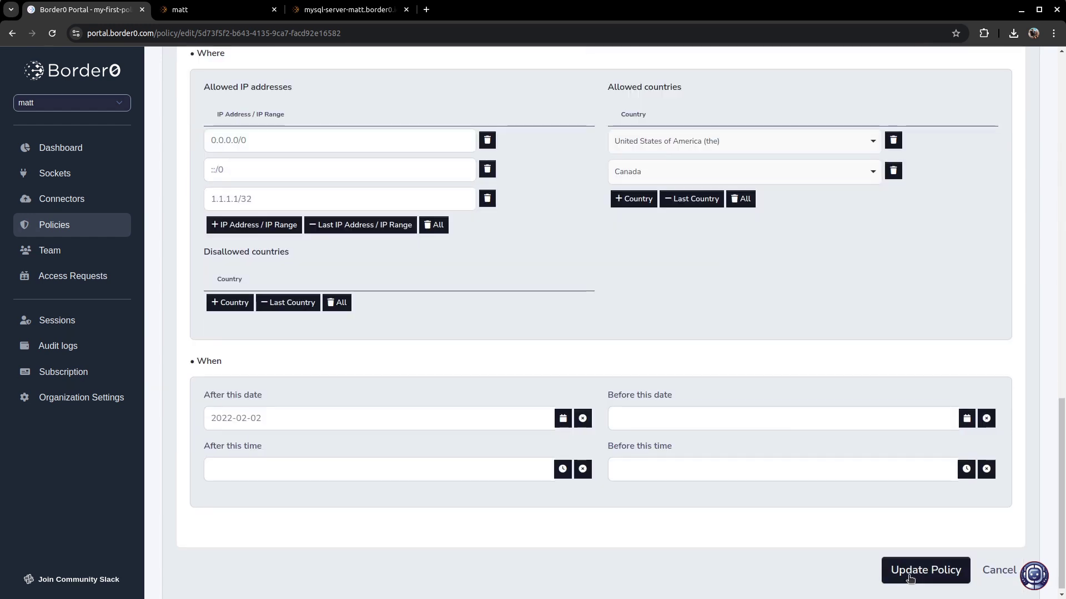
{"action": "left_click", "coordinate": [910, 579]}
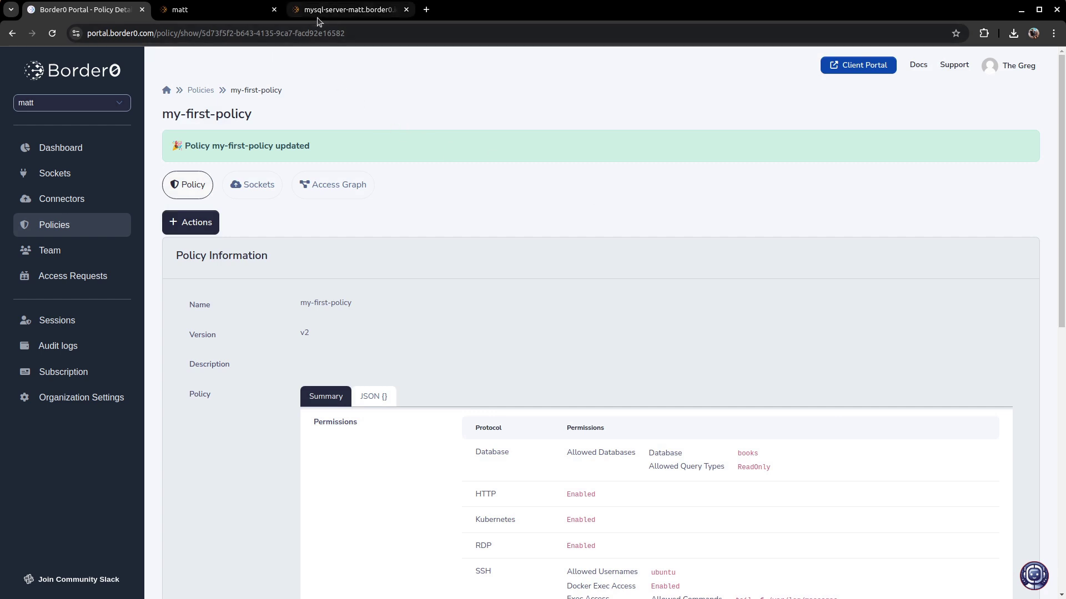
- Run 'DELETE from authors where id=3;' in the SQL client, see it rejected, and return to the policy
{"action": "left_click", "coordinate": [383, 9]}
{"action": "left_click", "coordinate": [369, 100]}
{"action": "key", "text": "ctrl+a"}
{"action": "type", "text": "DELETE from "}
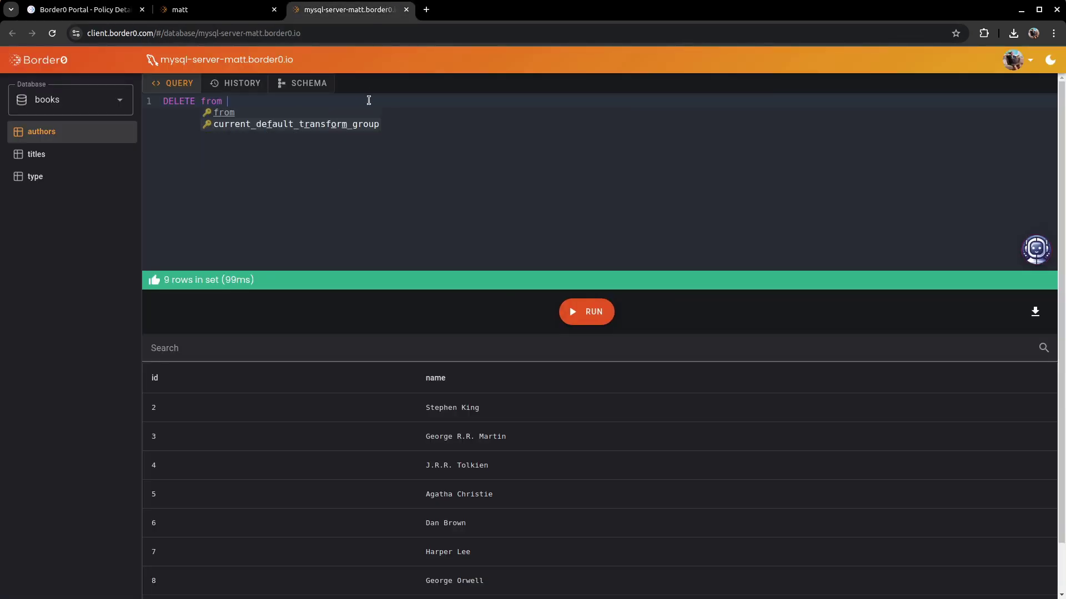
{"action": "type", "text": "authors where id=3;"}
{"action": "left_click", "coordinate": [591, 310]}
{"action": "triple_click", "coordinate": [460, 280]}
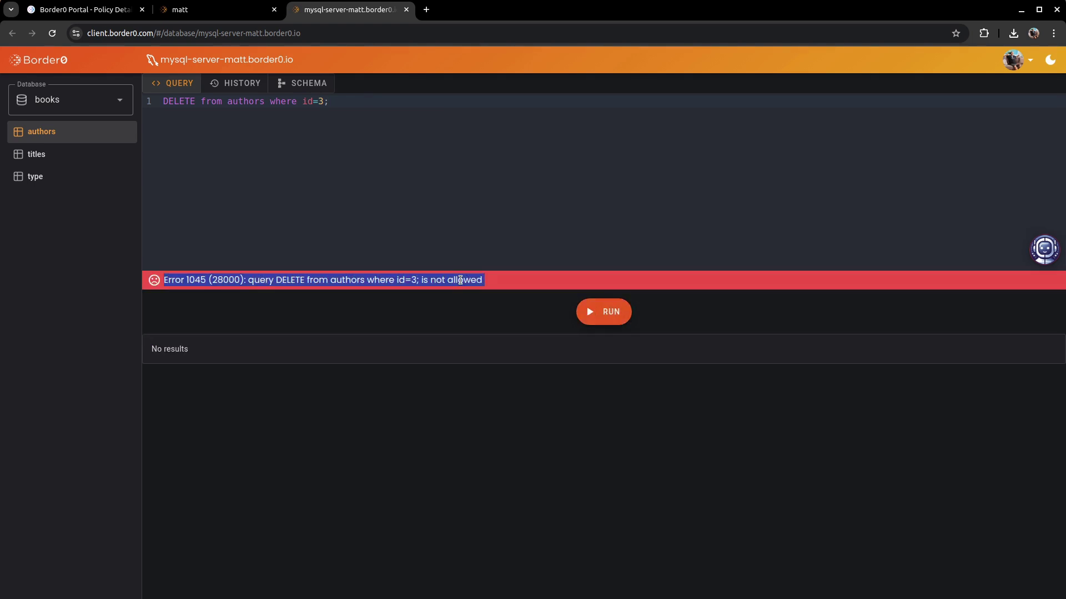
{"action": "left_click", "coordinate": [458, 225]}
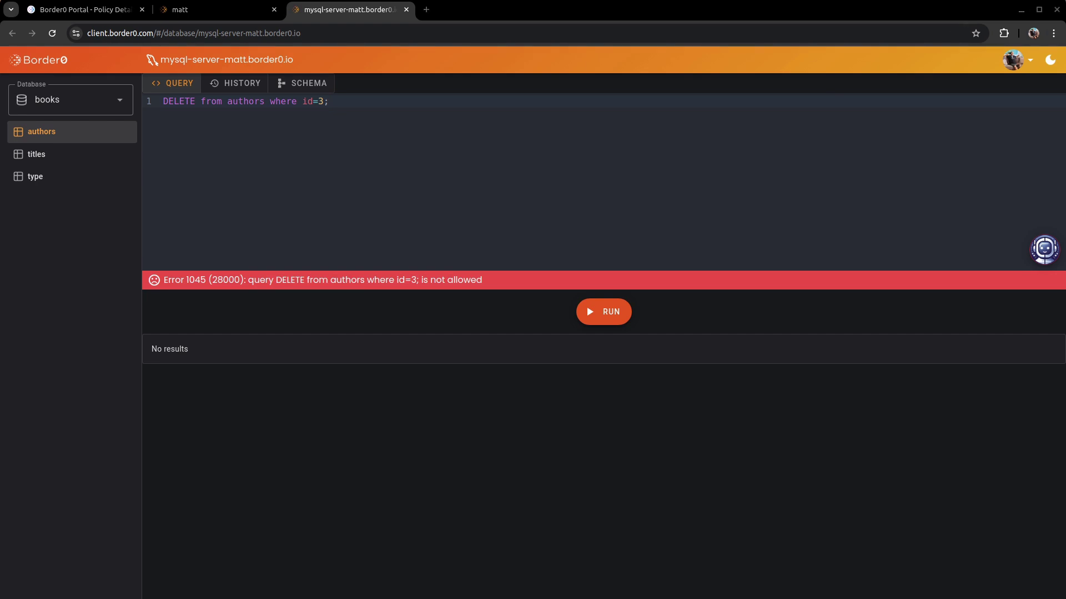
{"action": "left_click", "coordinate": [111, 9]}
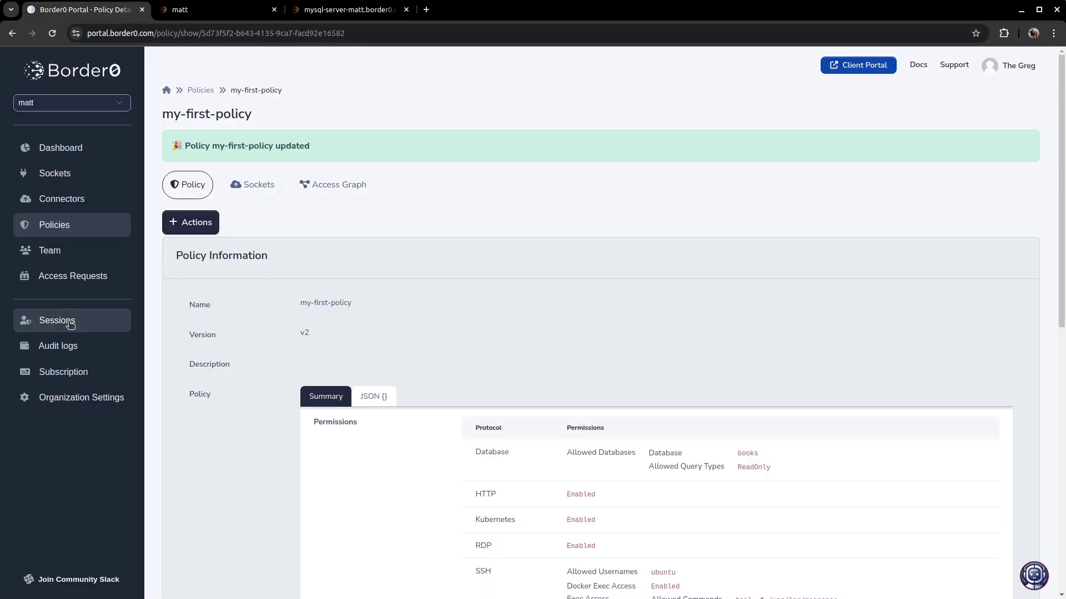
- Open the latest mysql-server session and review the DELETE query denied by policy
{"action": "left_click", "coordinate": [67, 321]}
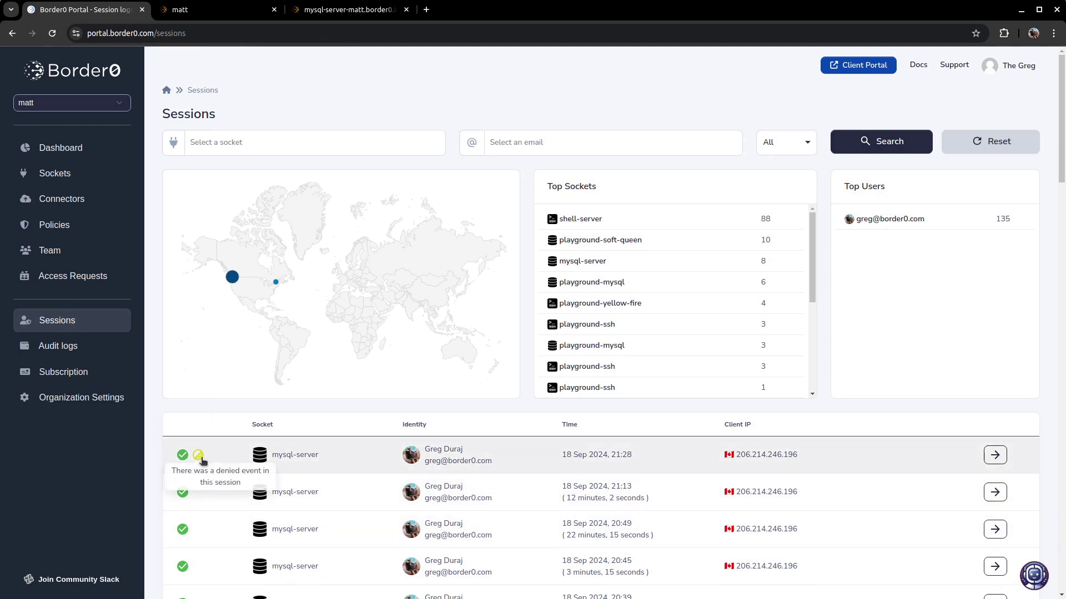
{"action": "left_click", "coordinate": [203, 461]}
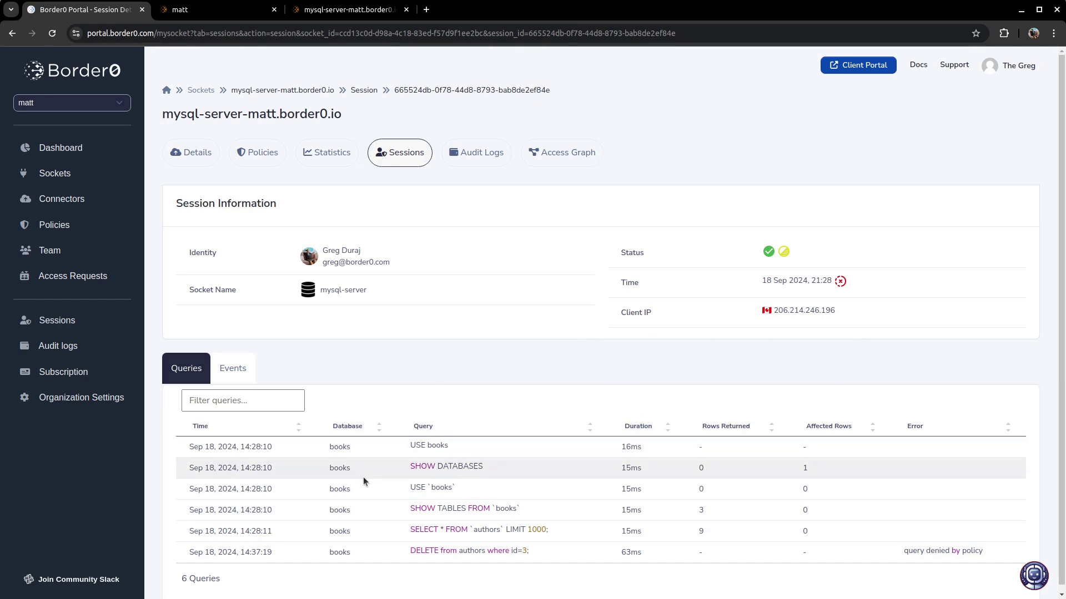
{"action": "triple_click", "coordinate": [447, 551]}
{"action": "triple_click", "coordinate": [931, 551]}
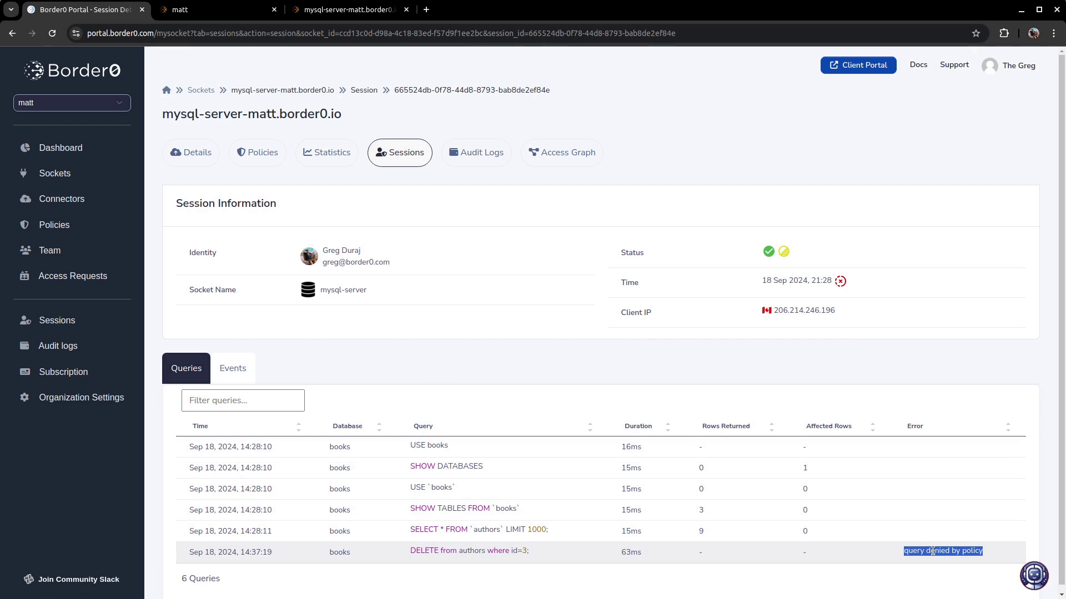
- Review the session's events, including the Denied DELETE Database_query on books
{"action": "left_click", "coordinate": [234, 369]}
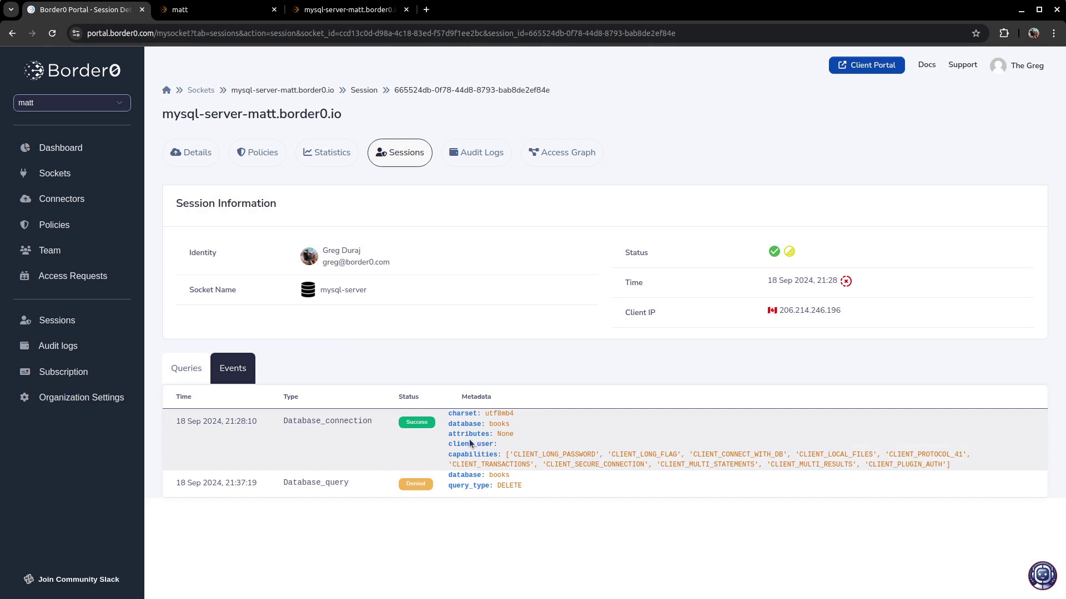
{"action": "triple_click", "coordinate": [534, 493]}
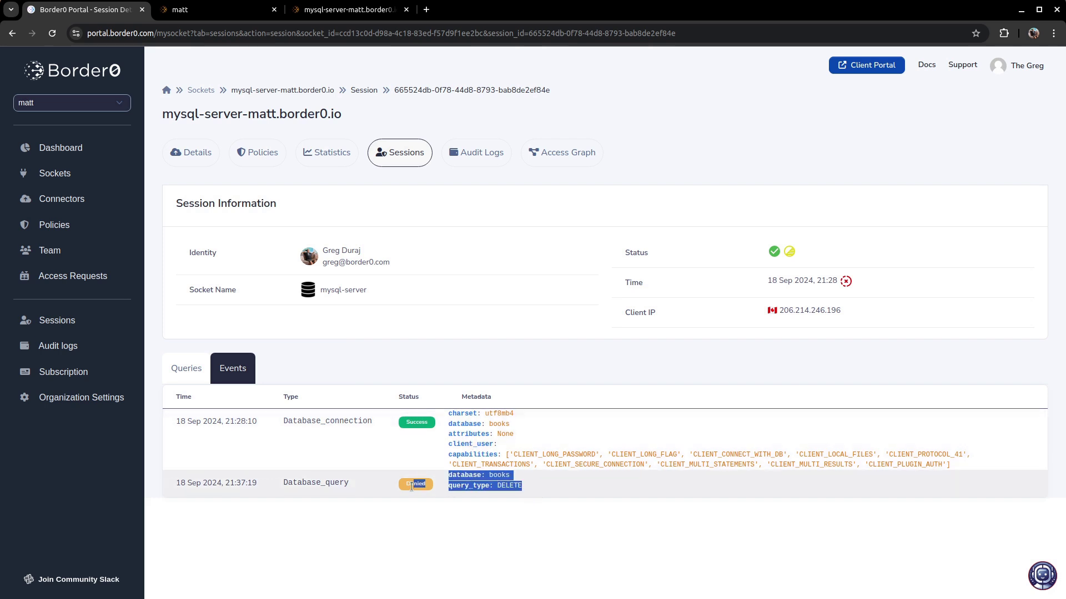
{"action": "double_click", "coordinate": [326, 482]}
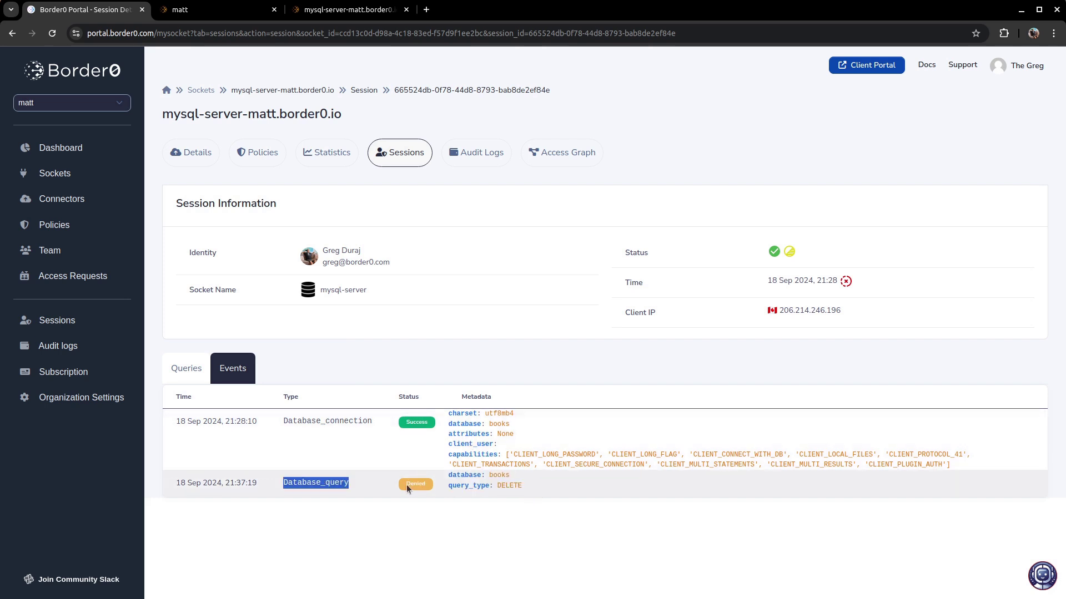
{"action": "left_click", "coordinate": [465, 485]}
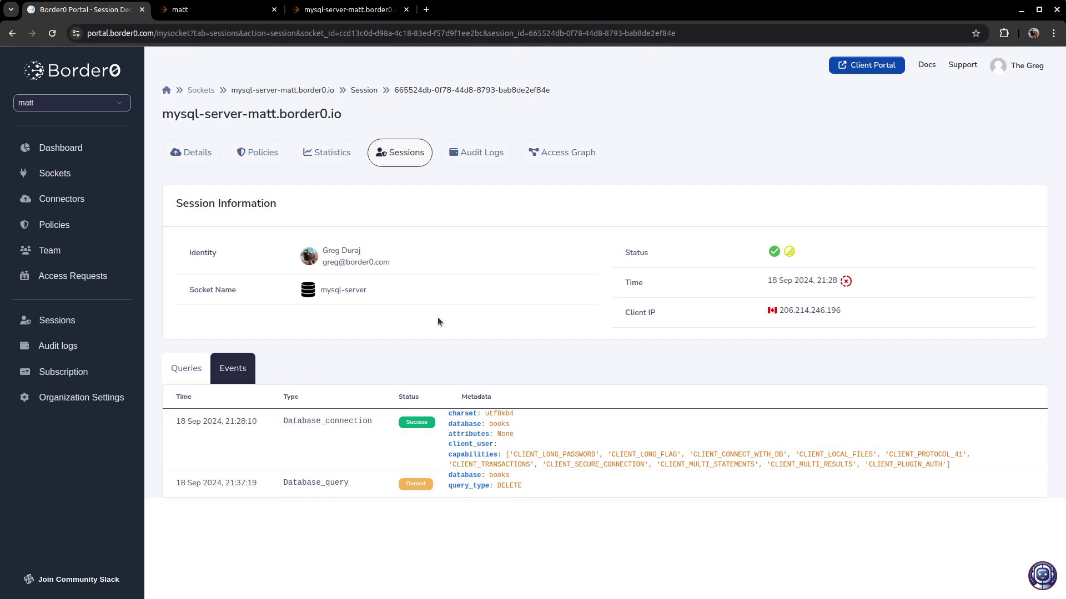
{"action": "triple_click", "coordinate": [355, 262]}
{"action": "left_click", "coordinate": [840, 193]}
{"action": "mouse_move", "coordinate": [789, 255]}
{"action": "left_click", "coordinate": [70, 225]}
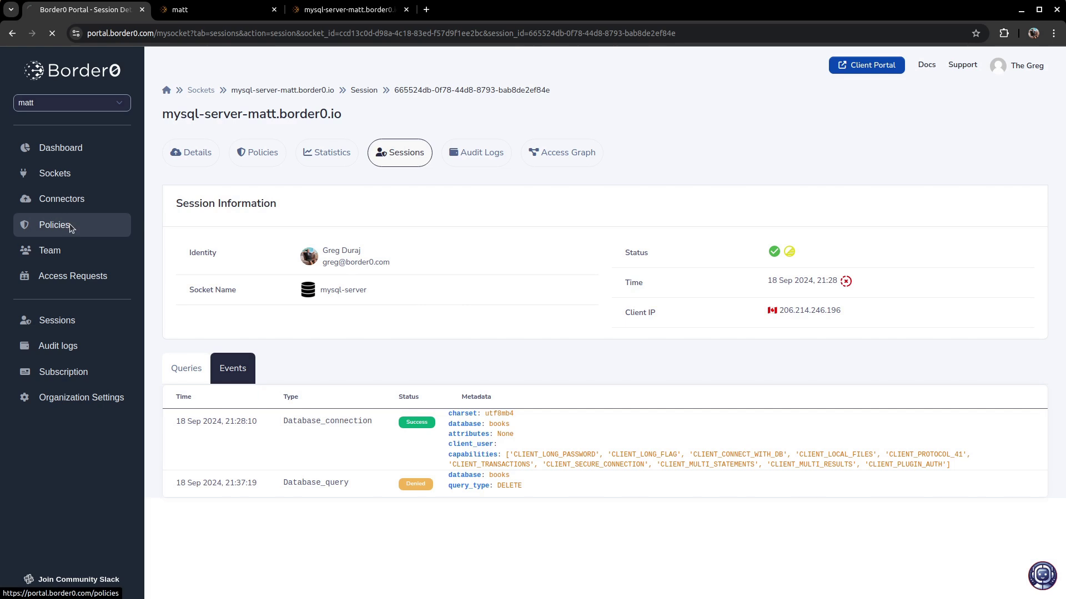
- Open my-first-policy and review its Database and SSH permission rows
{"action": "left_click", "coordinate": [209, 262]}
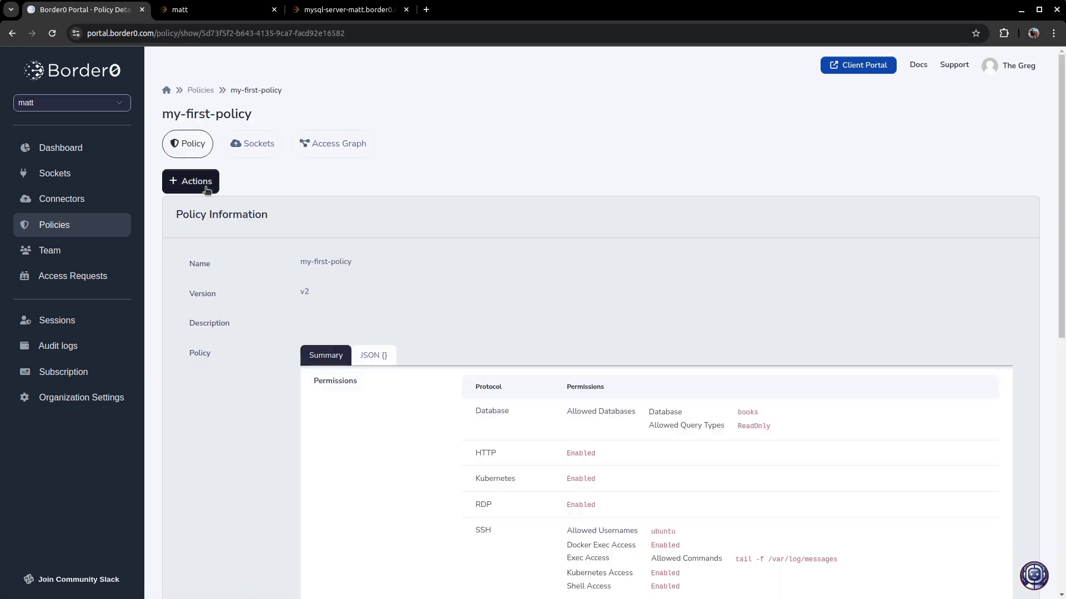
{"action": "scroll", "coordinate": [595, 378], "scroll_direction": "down", "scroll_amount": 3}
{"action": "scroll", "coordinate": [594, 377], "scroll_direction": "down", "scroll_amount": 1}
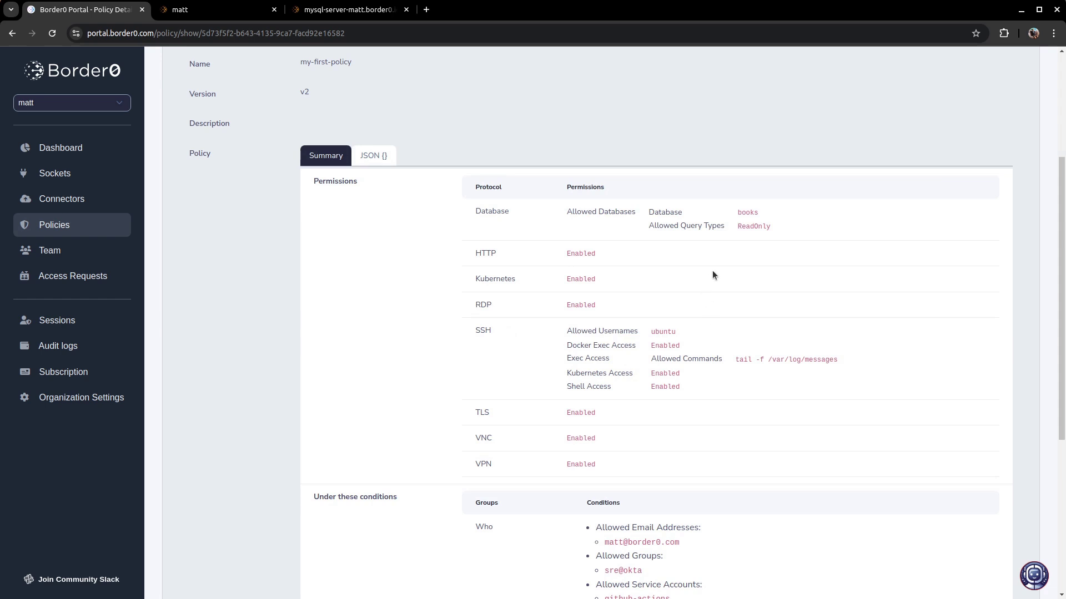
{"action": "left_click_drag", "start_coordinate": [777, 226], "coordinate": [467, 215]}
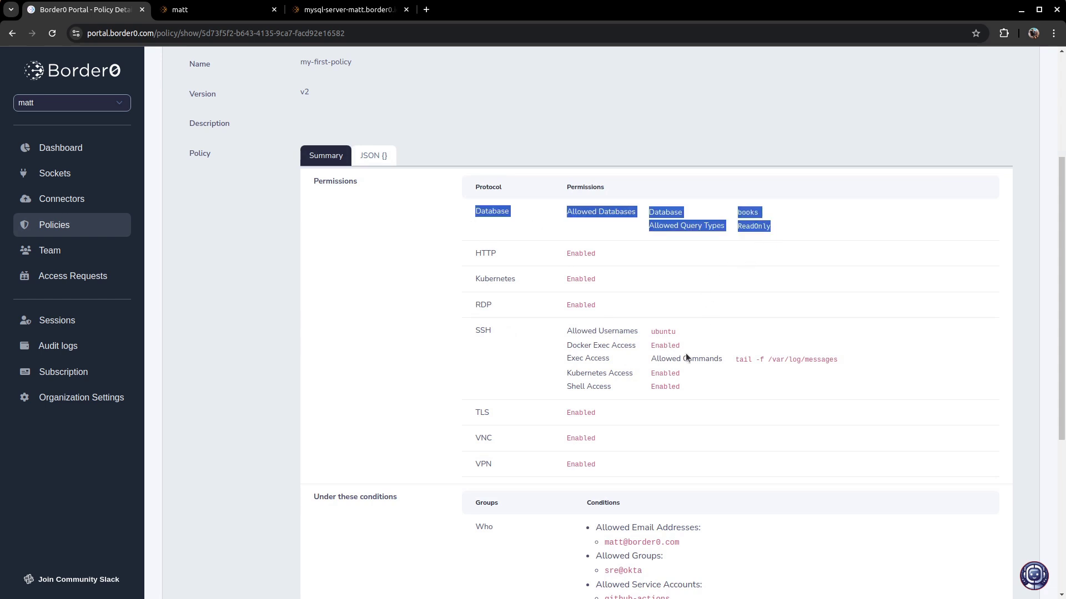
{"action": "left_click_drag", "start_coordinate": [698, 375], "coordinate": [467, 352]}
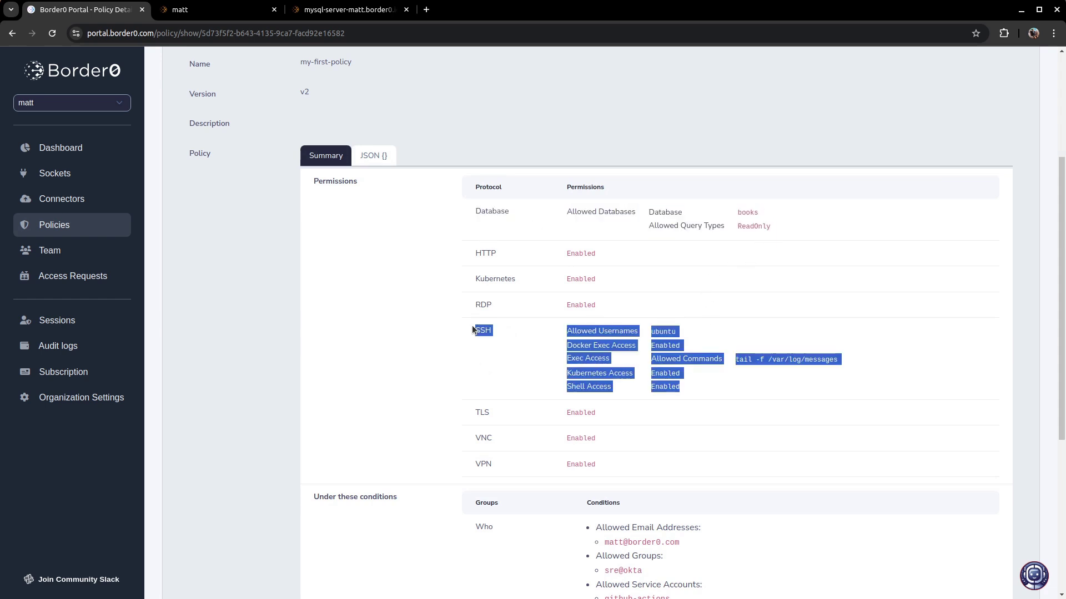
{"action": "left_click", "coordinate": [447, 342]}
{"action": "scroll", "coordinate": [448, 342], "scroll_direction": "up", "scroll_amount": 3}
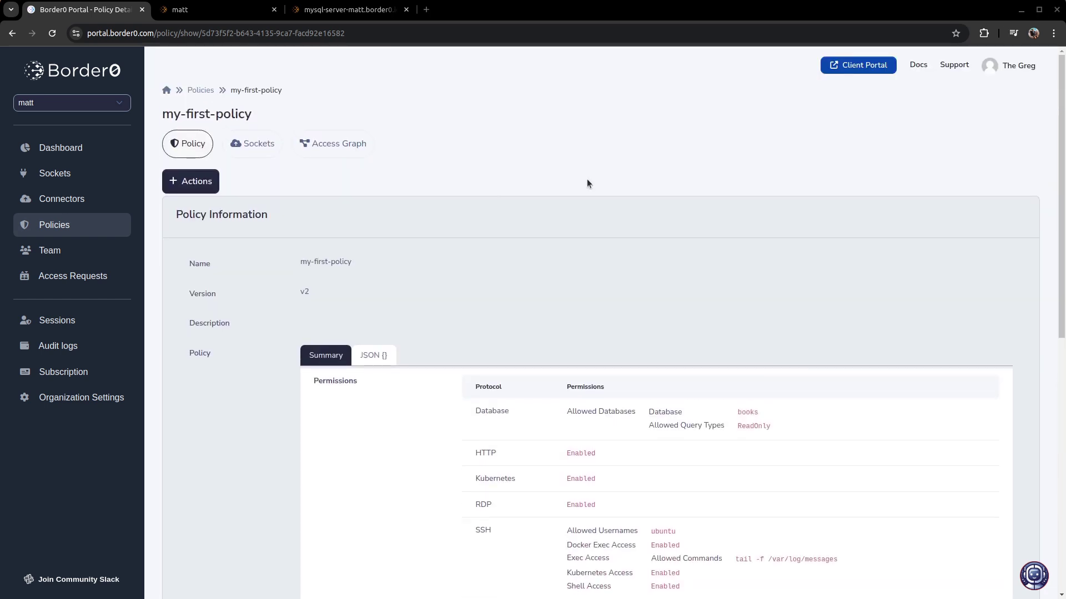
- In the policy's access graph, move the sre@okta node and open the k8s-cluster socket's details
{"action": "left_click", "coordinate": [348, 149]}
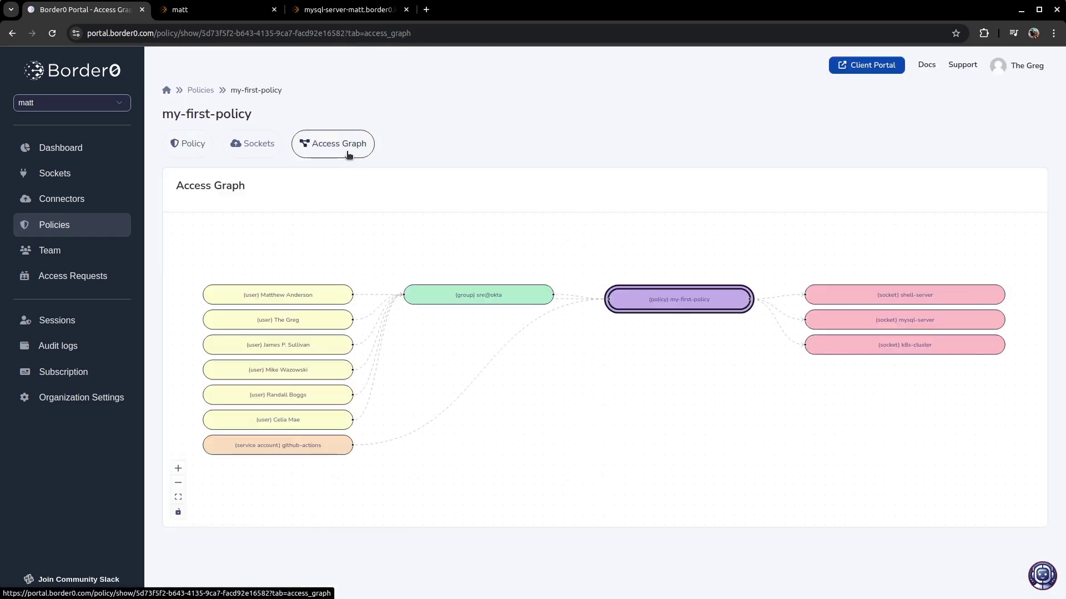
{"action": "left_click_drag", "start_coordinate": [458, 296], "coordinate": [472, 358]}
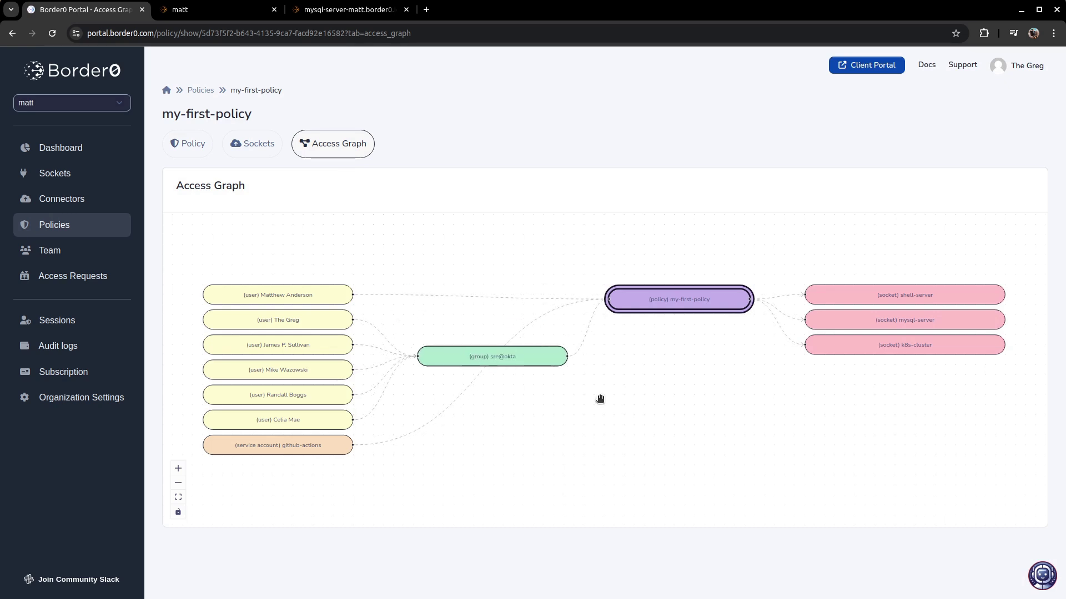
{"action": "left_click", "coordinate": [945, 347]}
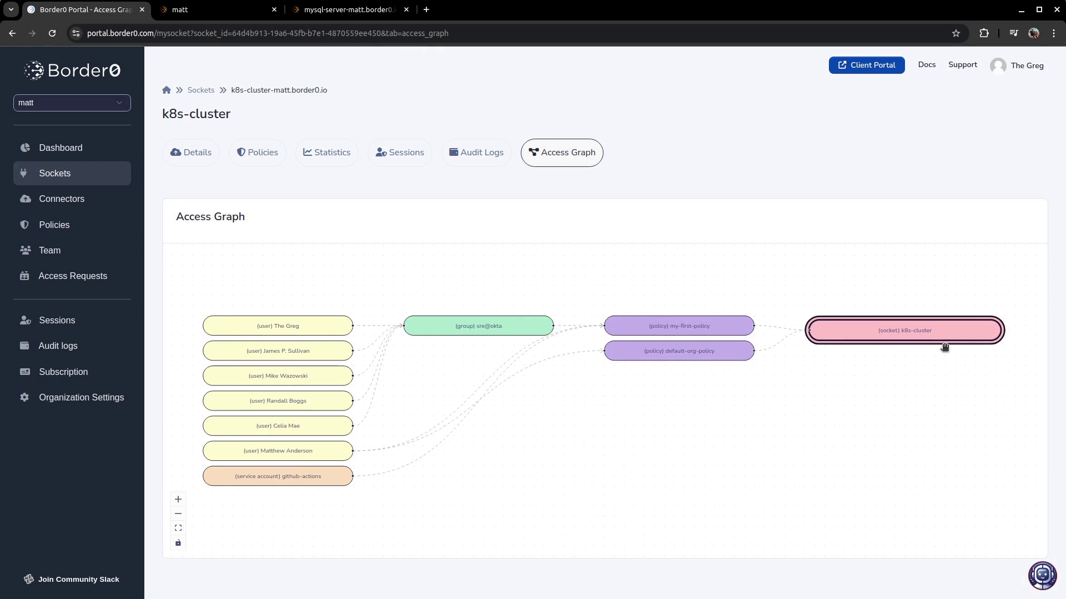
{"action": "left_click", "coordinate": [192, 153]}
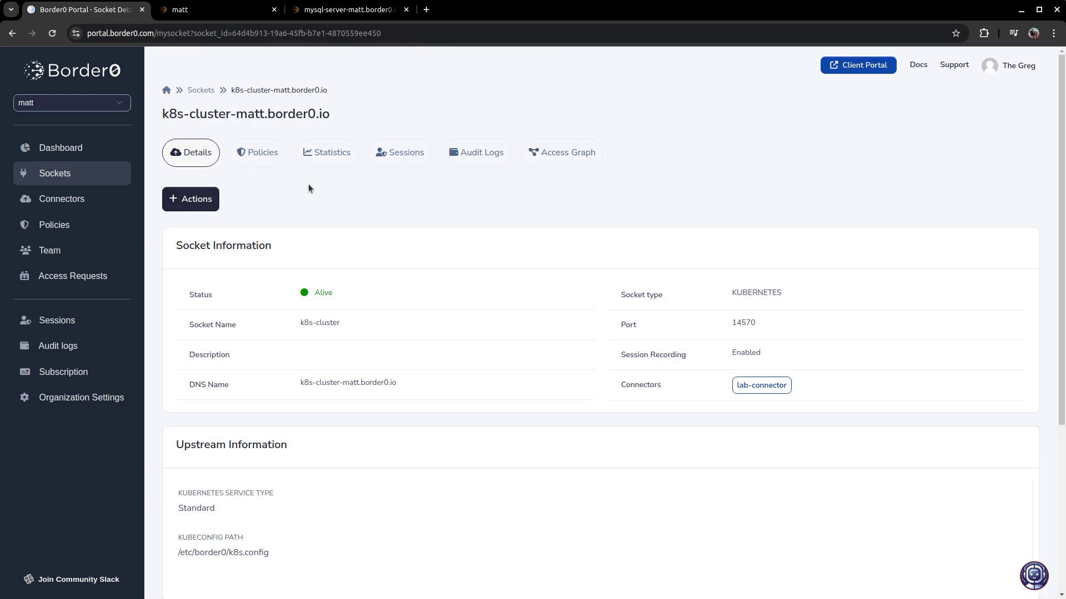
- Fetch the Border0 kubeconfig, then list namespaces and prod-environment pods with kubectl
{"action": "type", "text": "borde"}
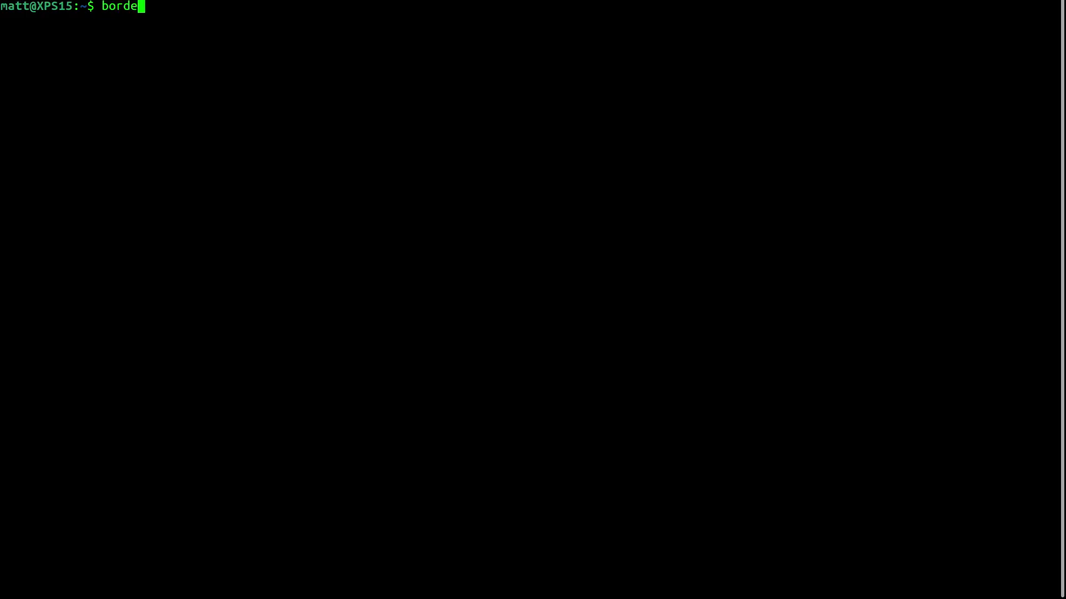
{"action": "type", "text": "r0 client kubeconfig get"}
{"action": "key", "text": "Return"}
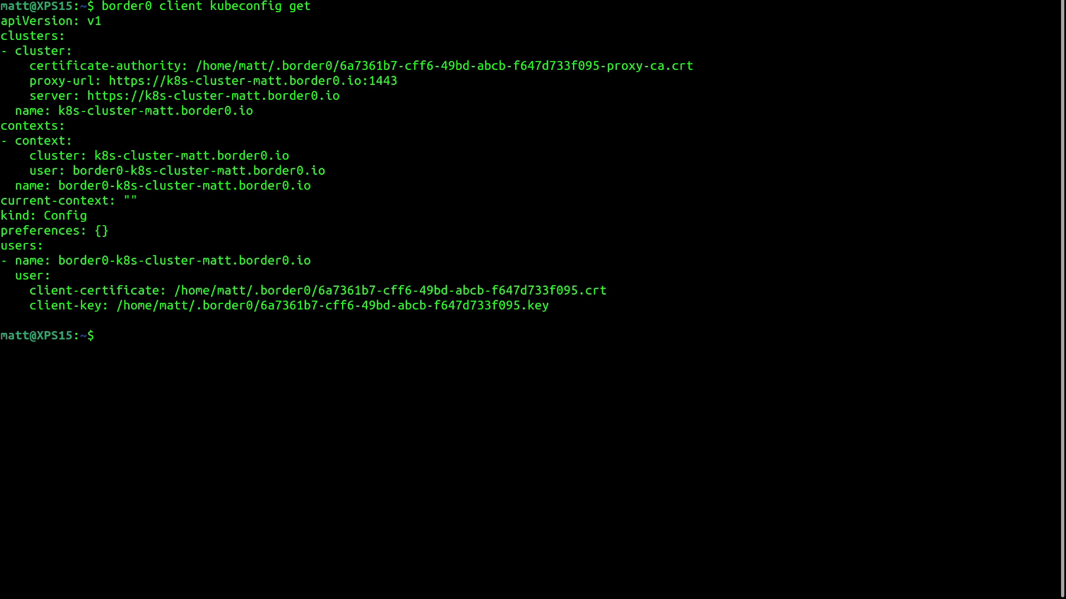
{"action": "type", "text": "kubectl get namespaces"}
{"action": "key", "text": "Return"}
{"action": "type", "text": "kubectl get pods -n prod-environment"}
{"action": "key", "text": "Return"}
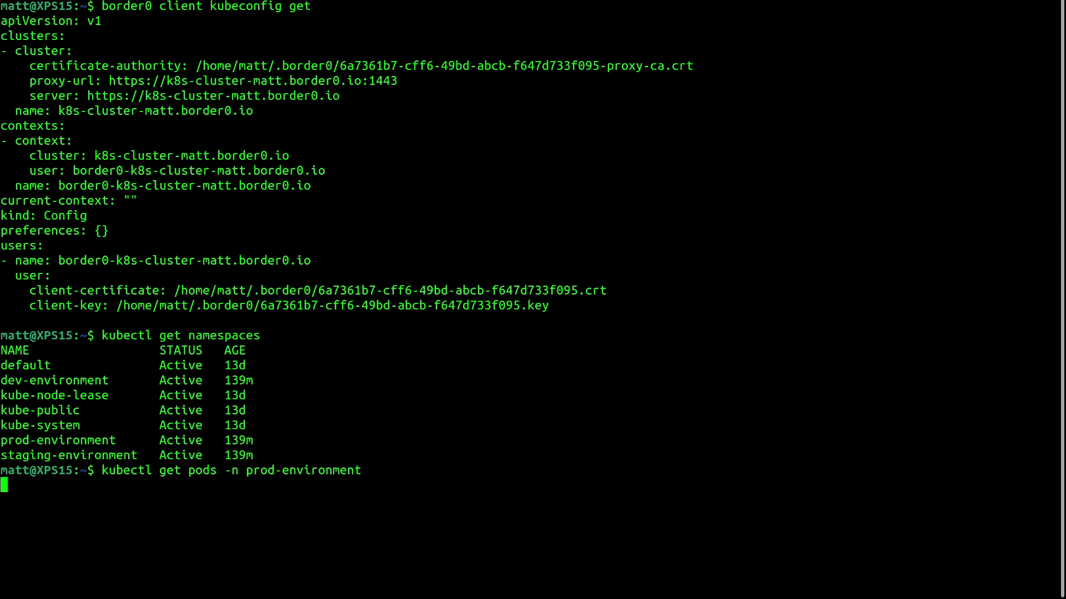
- Open a bash shell in a prod-environment ssh pod, run ps, and exit
{"action": "type", "text": "kubectl exec -ti -n prod-environment"}
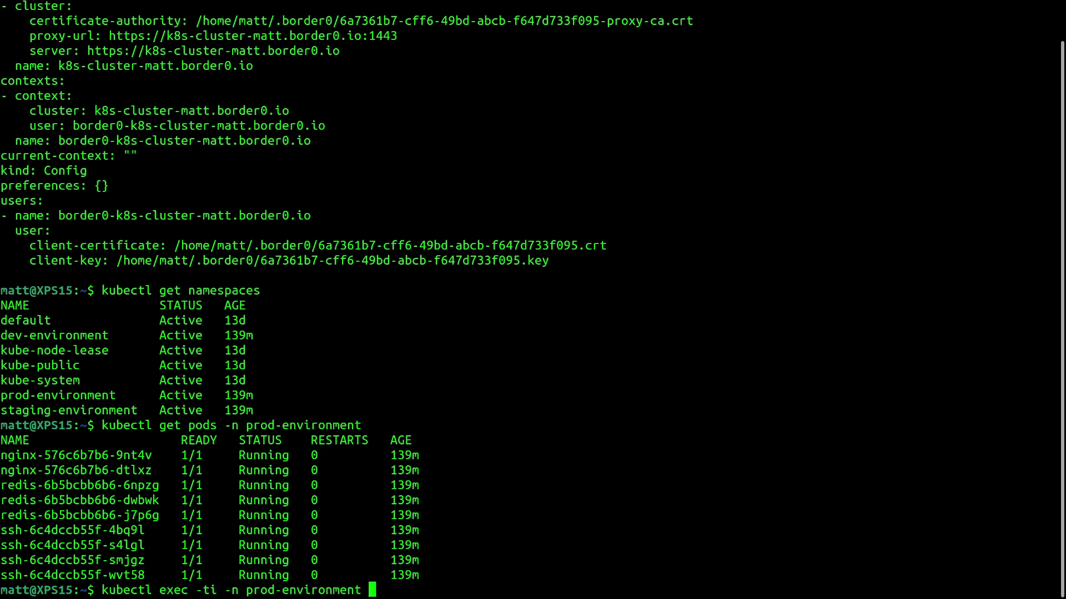
{"action": "type", "text": "ssh-6c4dccb55f-4bq9l"}
{"action": "type", "text": "-- bash"}
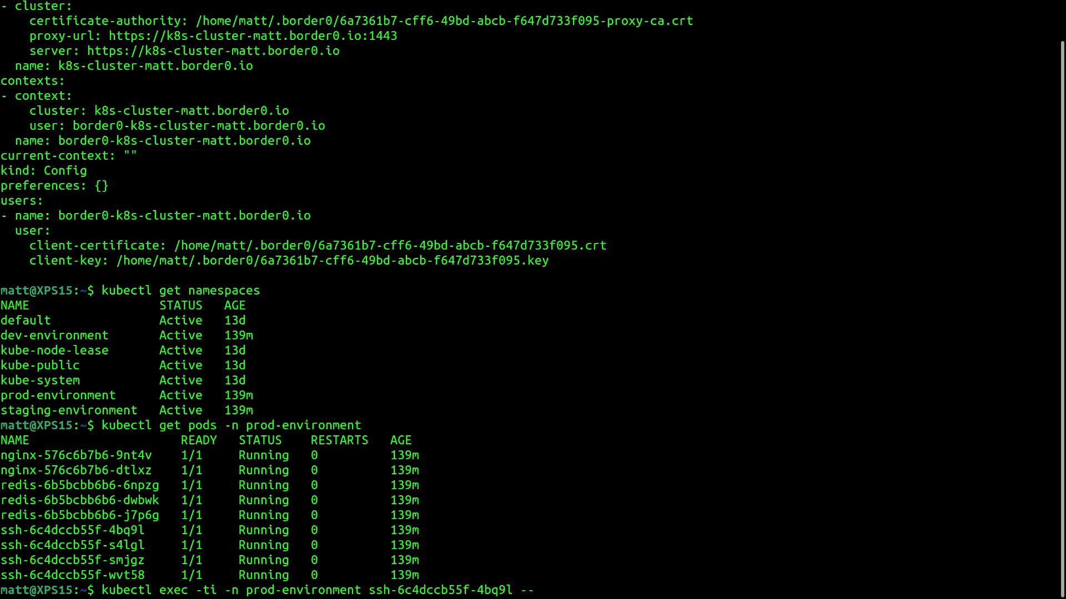
{"action": "key", "text": "Return"}
{"action": "type", "text": "ps"}
{"action": "key", "text": "Return"}
{"action": "type", "text": "exit"}
{"action": "key", "text": "Return"}
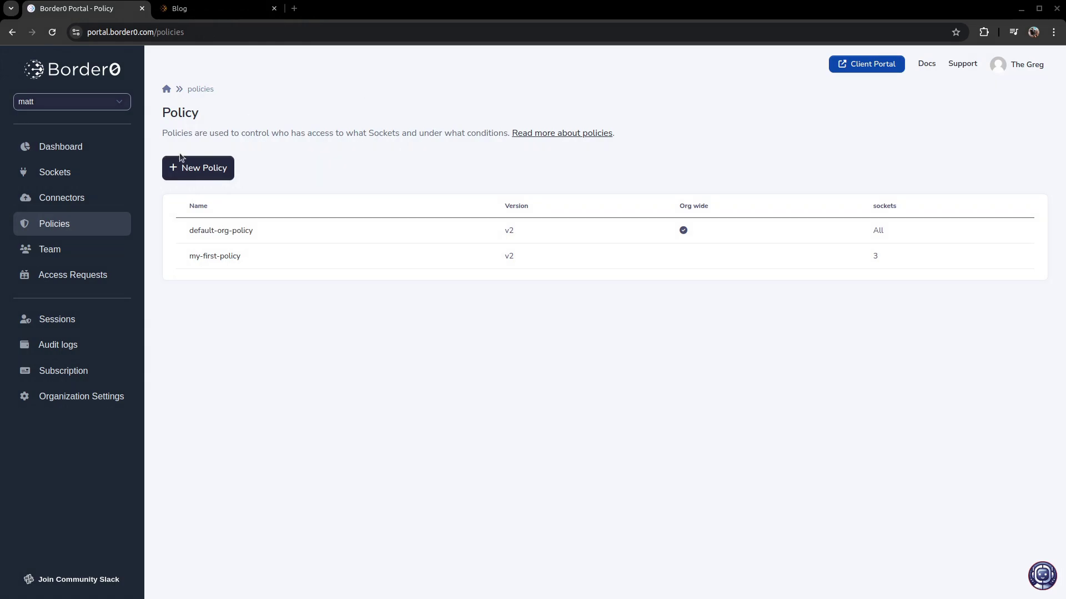
- Edit my-first-policy and enable its Kubernetes rules
{"action": "left_click", "coordinate": [196, 258]}
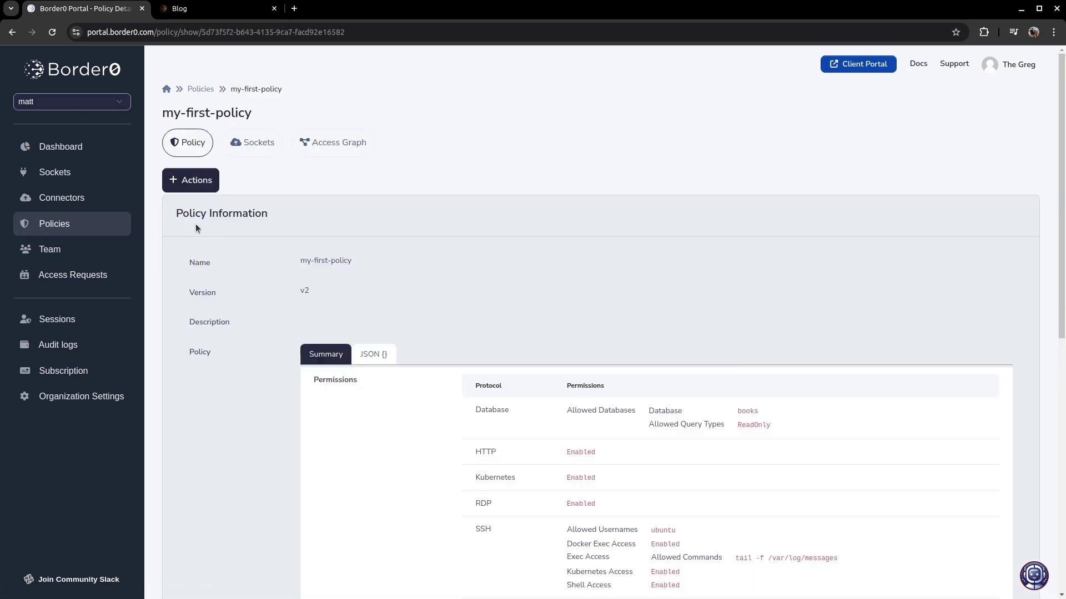
{"action": "left_click", "coordinate": [190, 180]}
{"action": "left_click", "coordinate": [204, 214]}
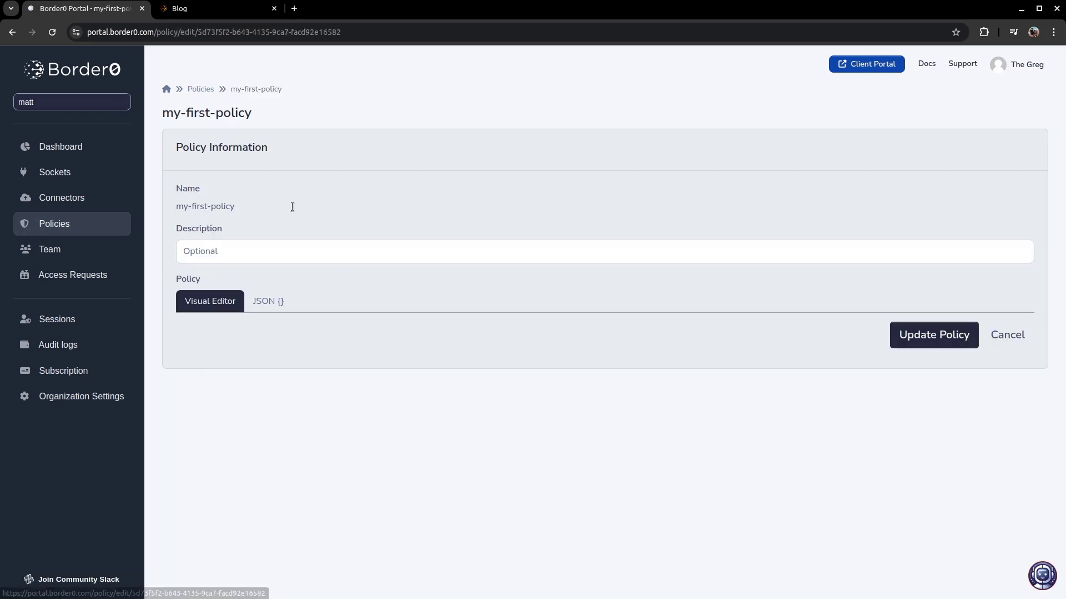
{"action": "scroll", "coordinate": [380, 208], "scroll_direction": "down", "scroll_amount": 4}
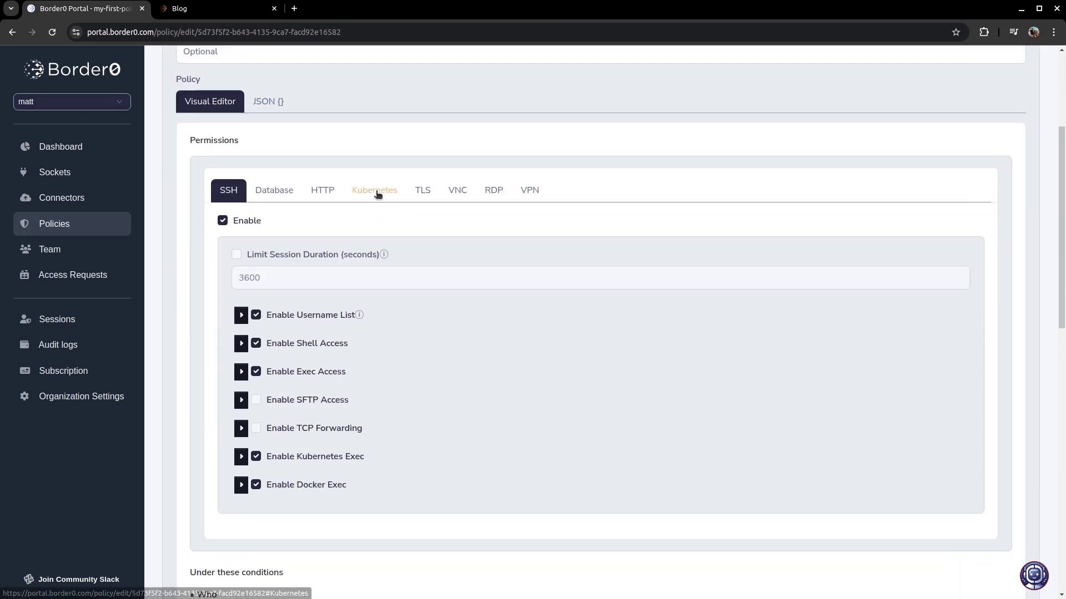
{"action": "left_click", "coordinate": [375, 191]}
{"action": "scroll", "coordinate": [355, 210], "scroll_direction": "down", "scroll_amount": 1}
{"action": "left_click", "coordinate": [257, 193]}
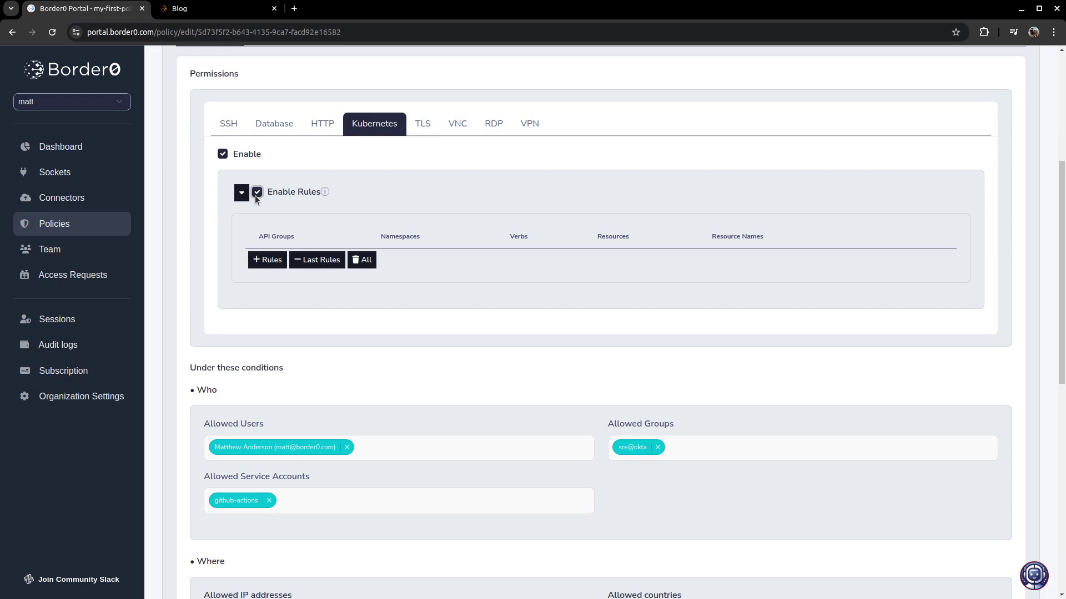
- Add a Kubernetes rule allowing list and get on namespaces, plus a second rule row
{"action": "left_click", "coordinate": [268, 260]}
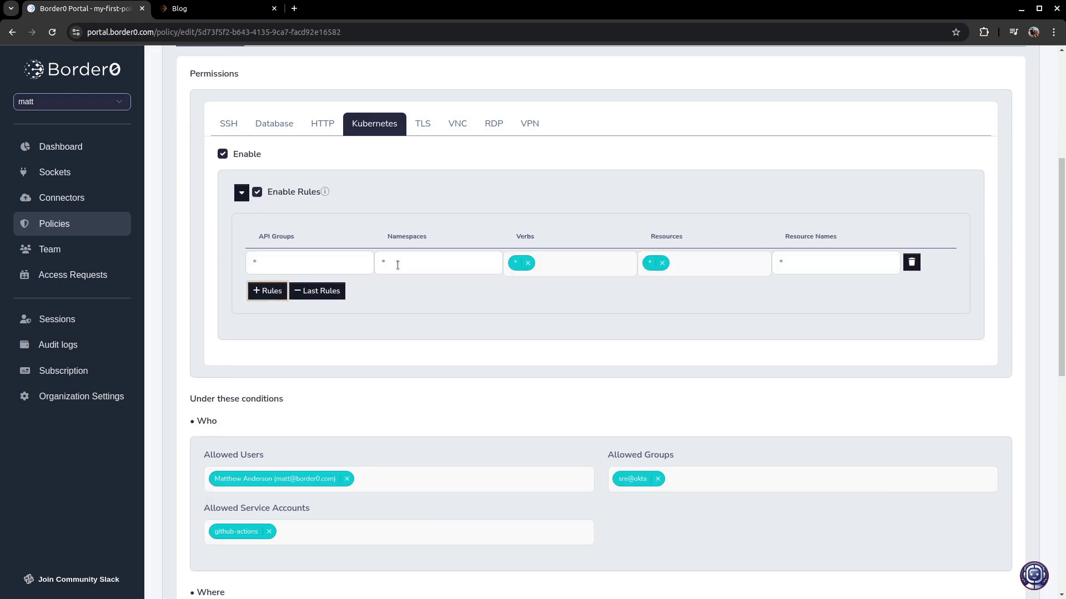
{"action": "left_click", "coordinate": [527, 263]}
{"action": "left_click", "coordinate": [651, 263]}
{"action": "left_click", "coordinate": [586, 263]}
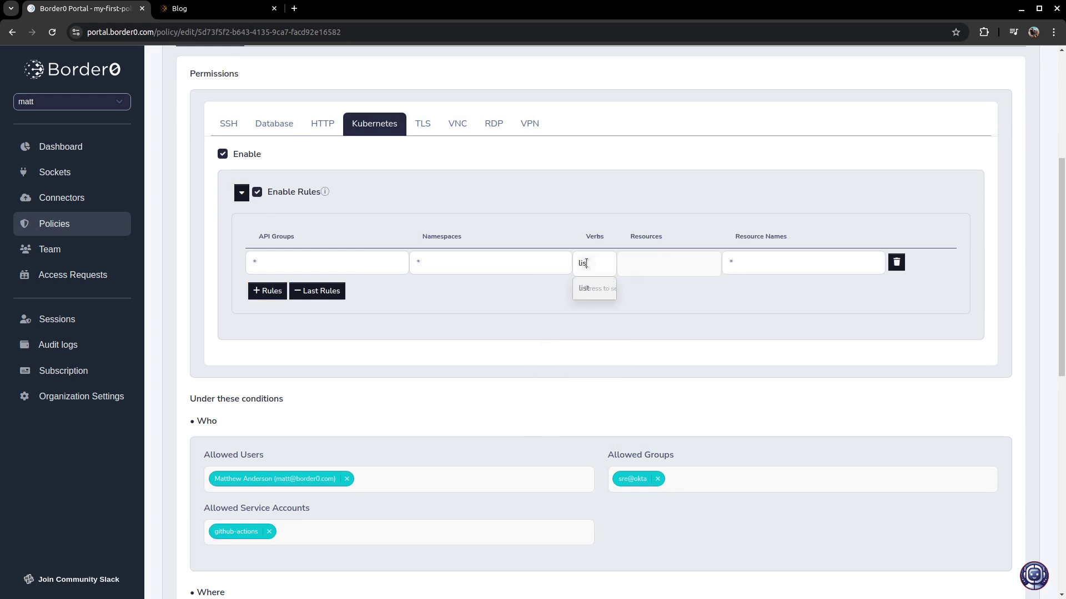
{"action": "left_click", "coordinate": [587, 290]}
{"action": "type", "text": "get"}
{"action": "left_click", "coordinate": [598, 288]}
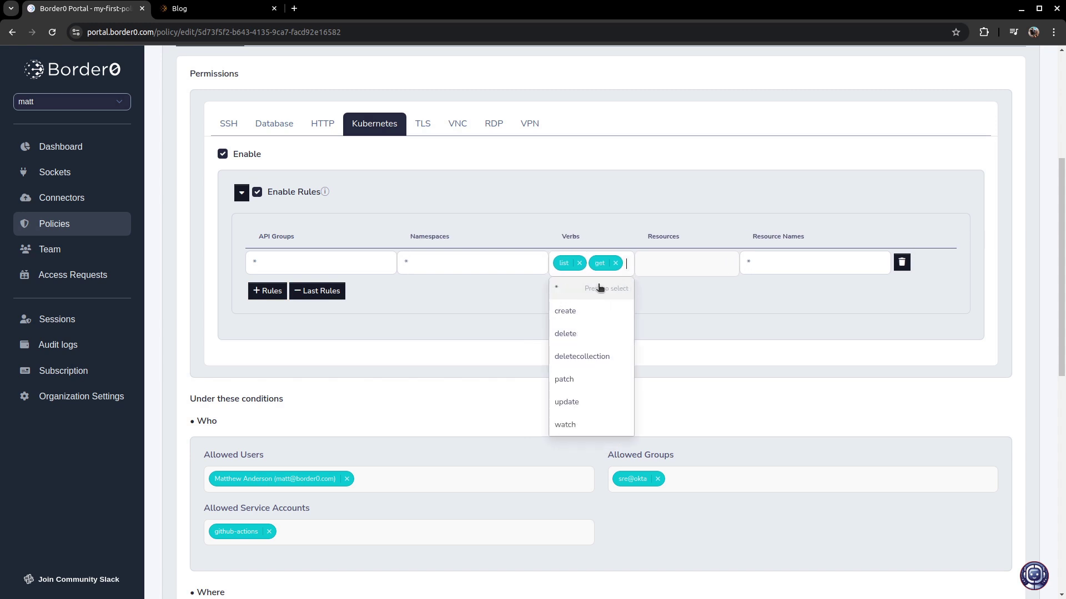
{"action": "left_click", "coordinate": [671, 260]}
{"action": "type", "text": "nam"}
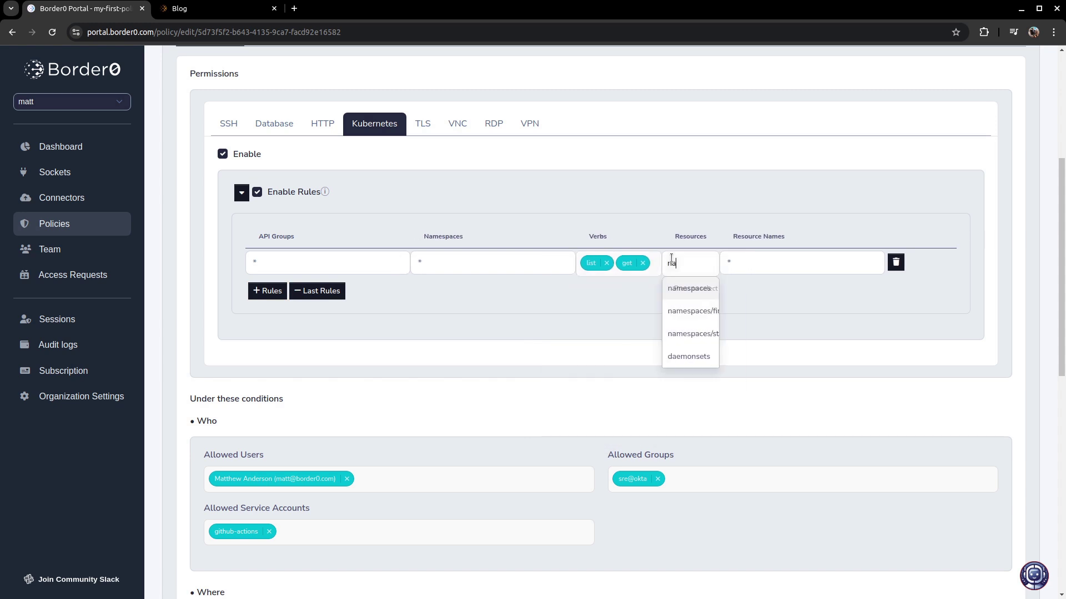
{"action": "left_click", "coordinate": [682, 287]}
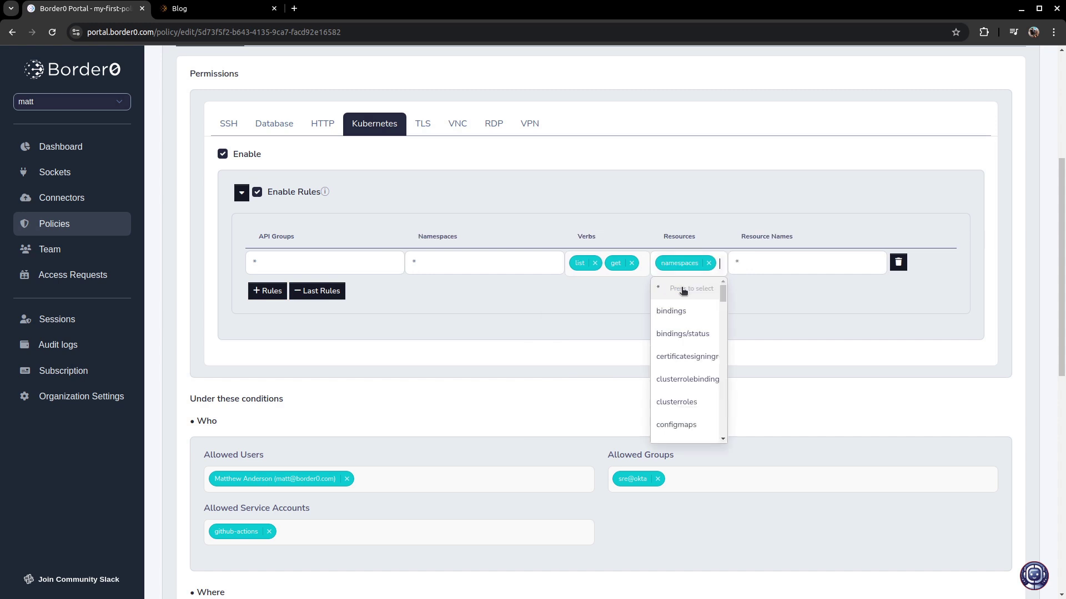
{"action": "left_click", "coordinate": [785, 304]}
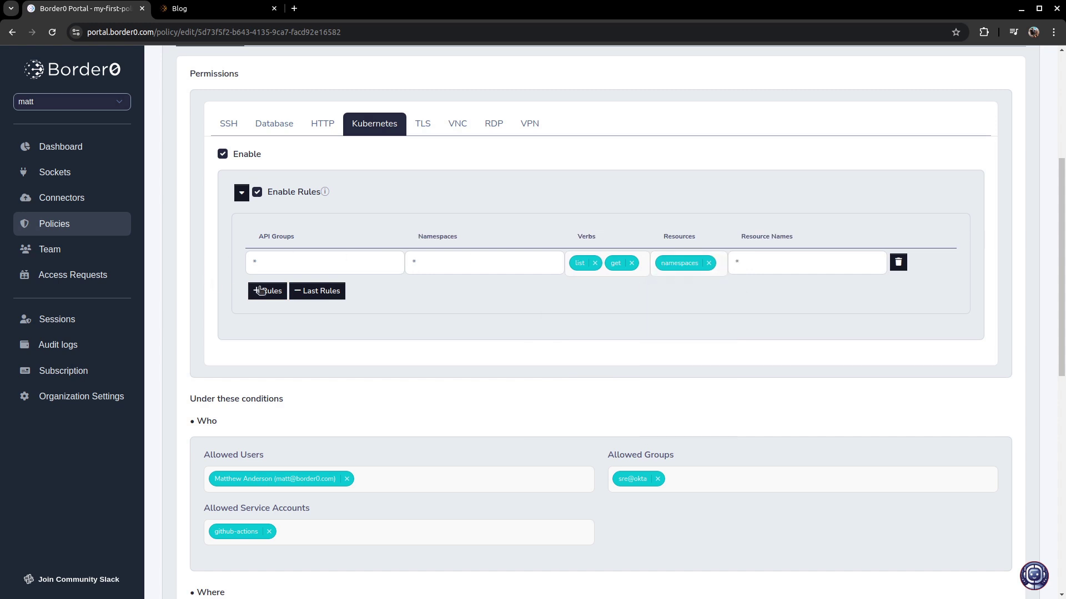
{"action": "left_click", "coordinate": [259, 290]}
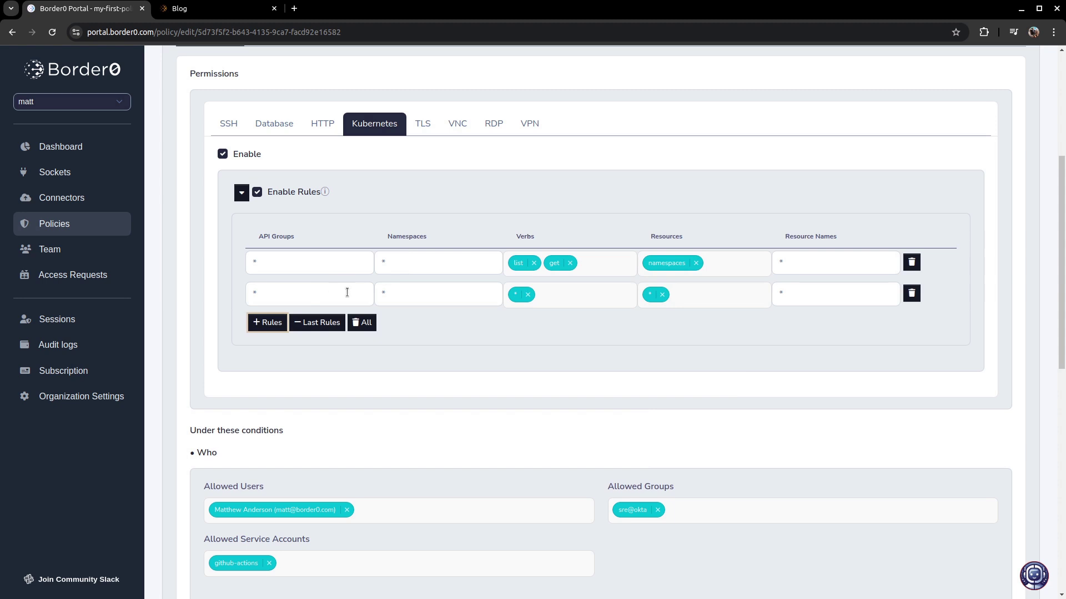
- Set the second rule to allow get and list on pods, deployments and services in dev-environment
{"action": "double_click", "coordinate": [394, 298]}
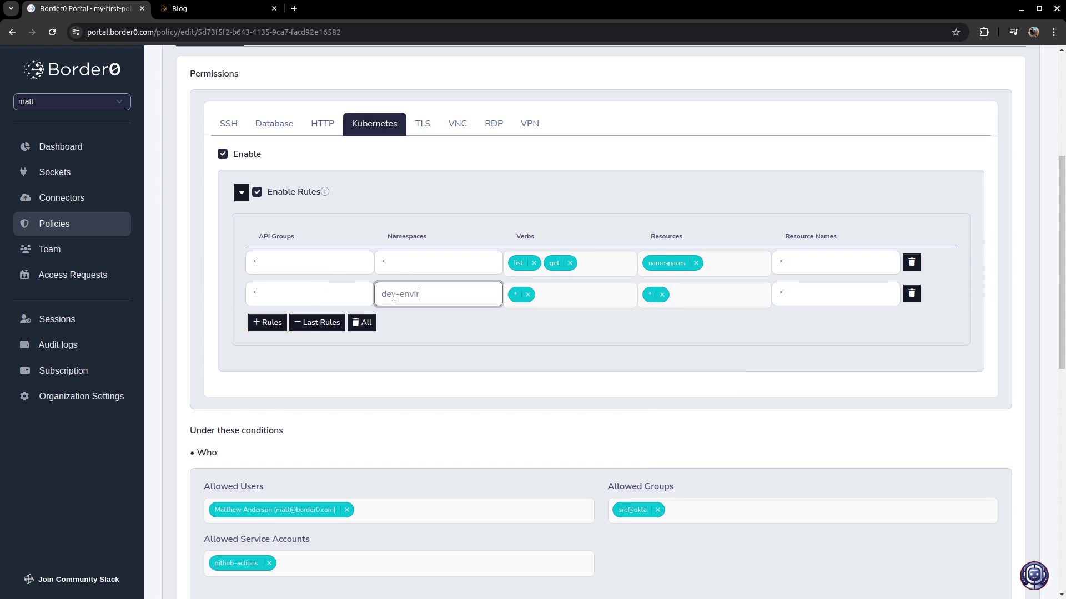
{"action": "left_click", "coordinate": [528, 295]}
{"action": "left_click", "coordinate": [661, 295]}
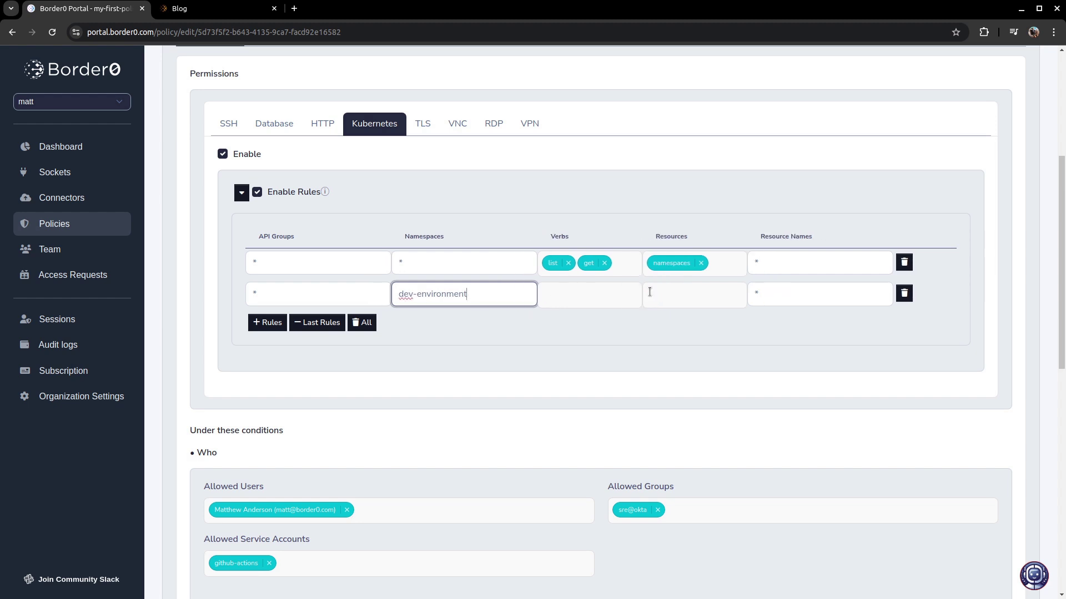
{"action": "left_click", "coordinate": [603, 295]}
{"action": "type", "text": "get"}
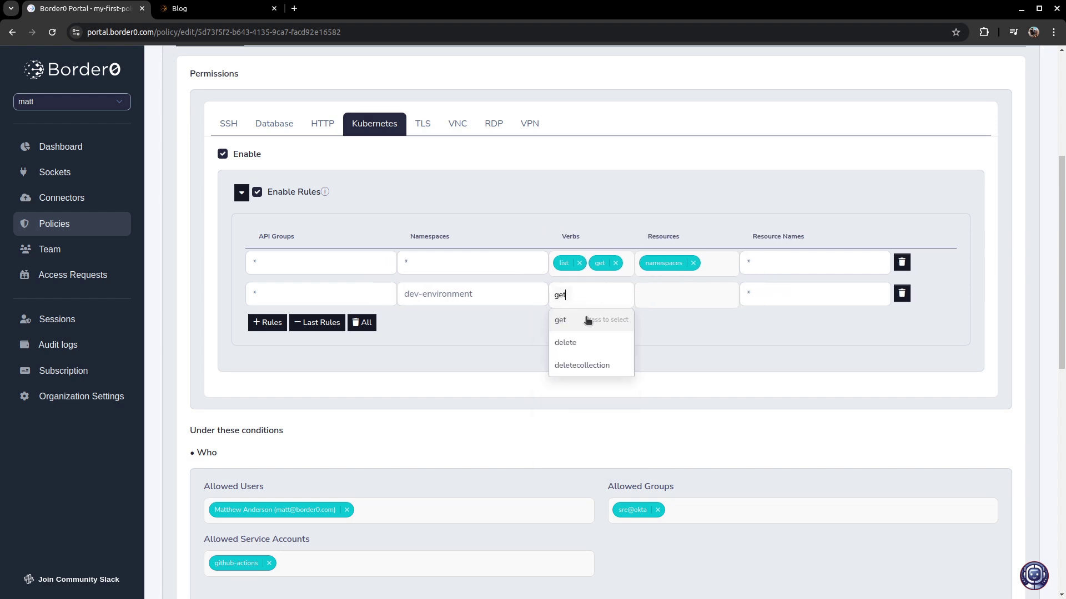
{"action": "left_click", "coordinate": [582, 324]}
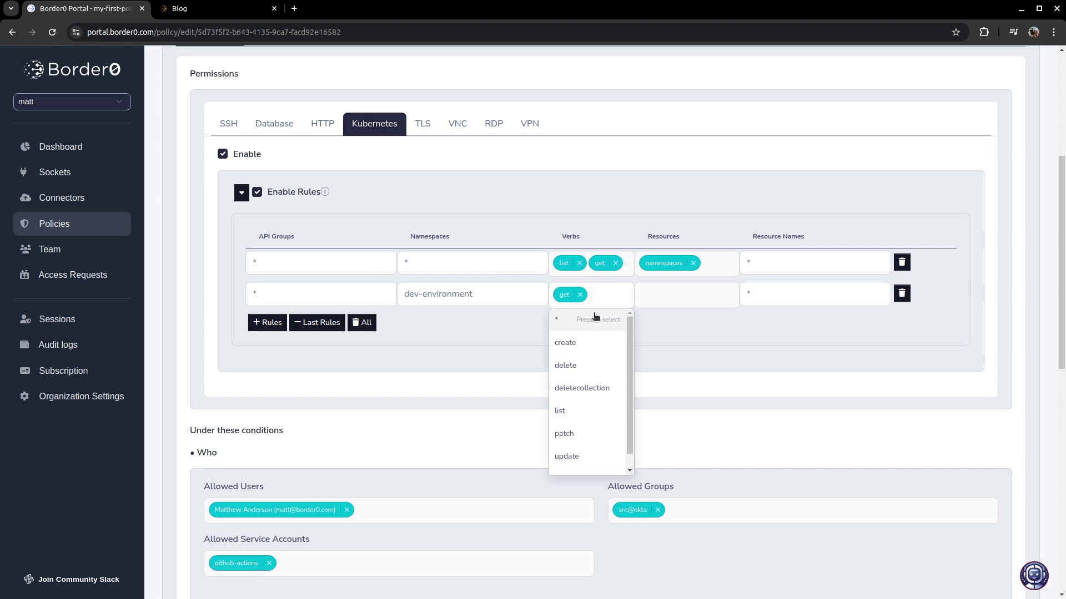
{"action": "type", "text": "list"}
{"action": "left_click", "coordinate": [591, 320]}
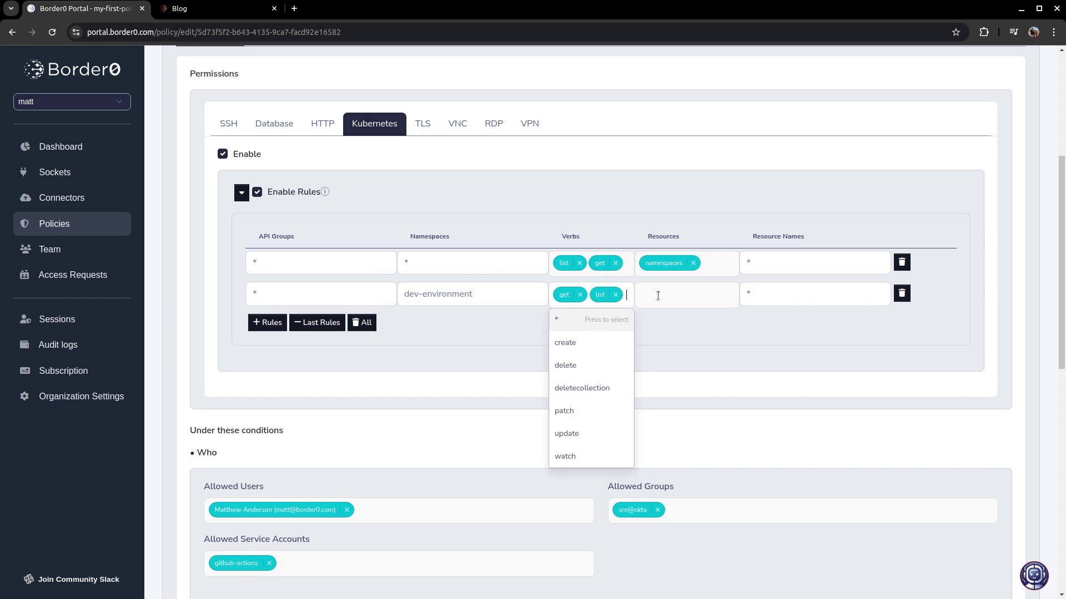
{"action": "left_click", "coordinate": [657, 296]}
{"action": "type", "text": "pod"}
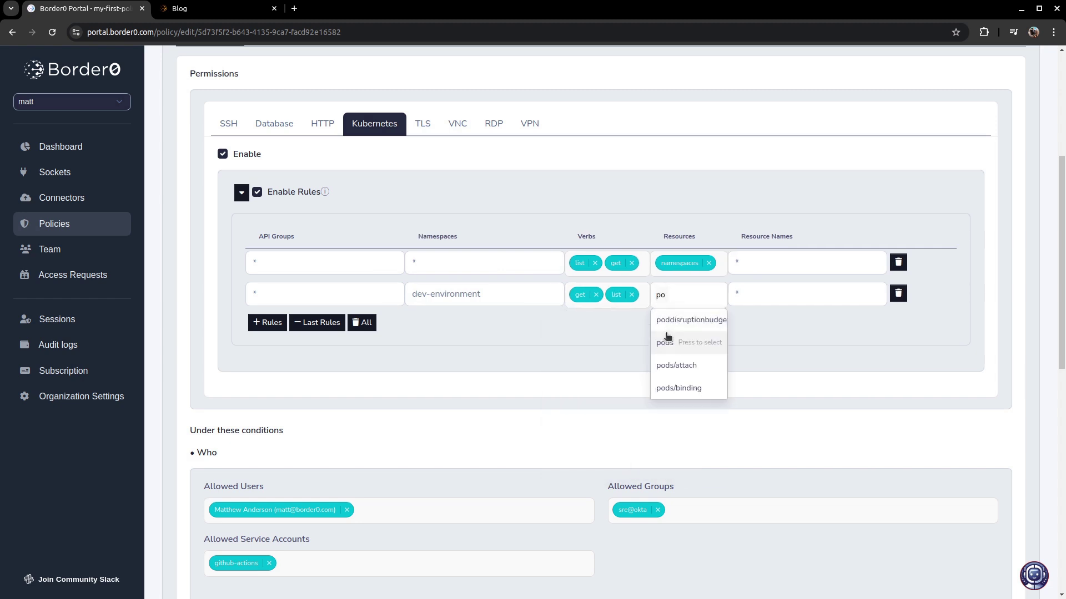
{"action": "left_click", "coordinate": [668, 341]}
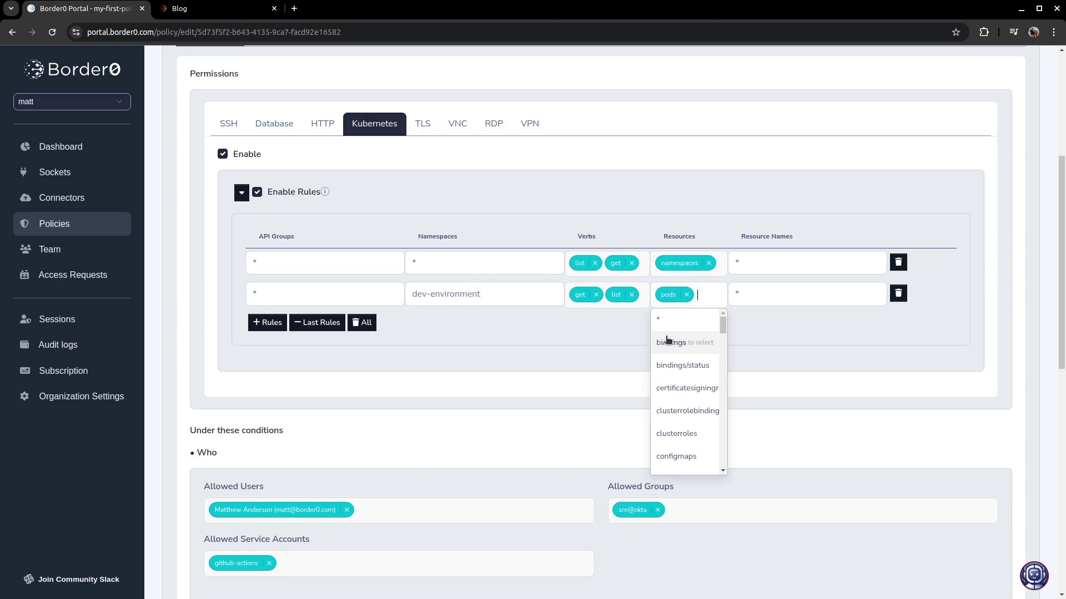
{"action": "type", "text": "depl"}
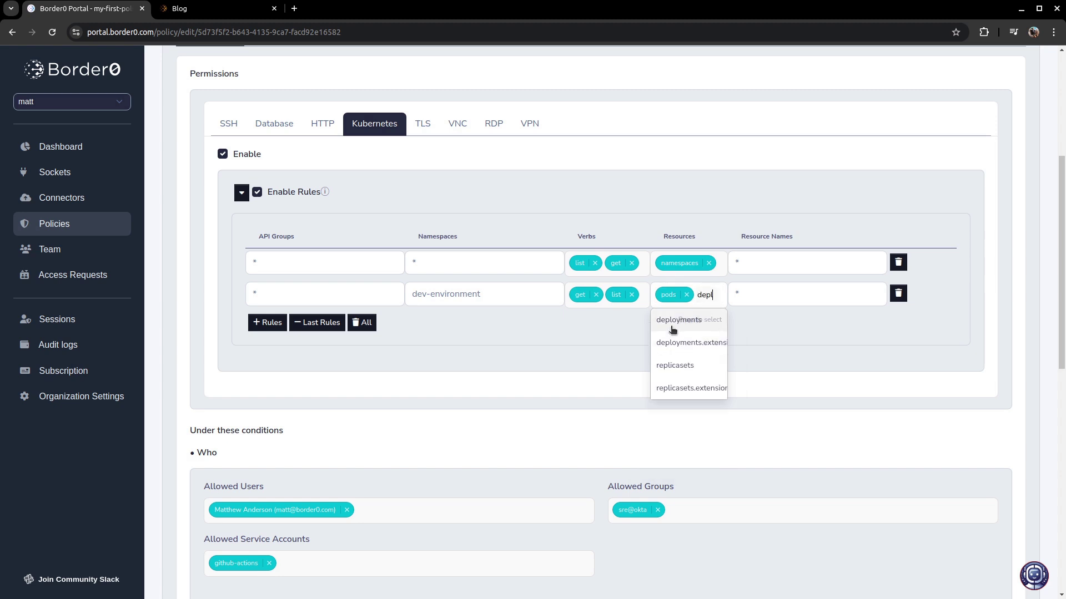
{"action": "left_click", "coordinate": [671, 322]}
{"action": "type", "text": "ser"}
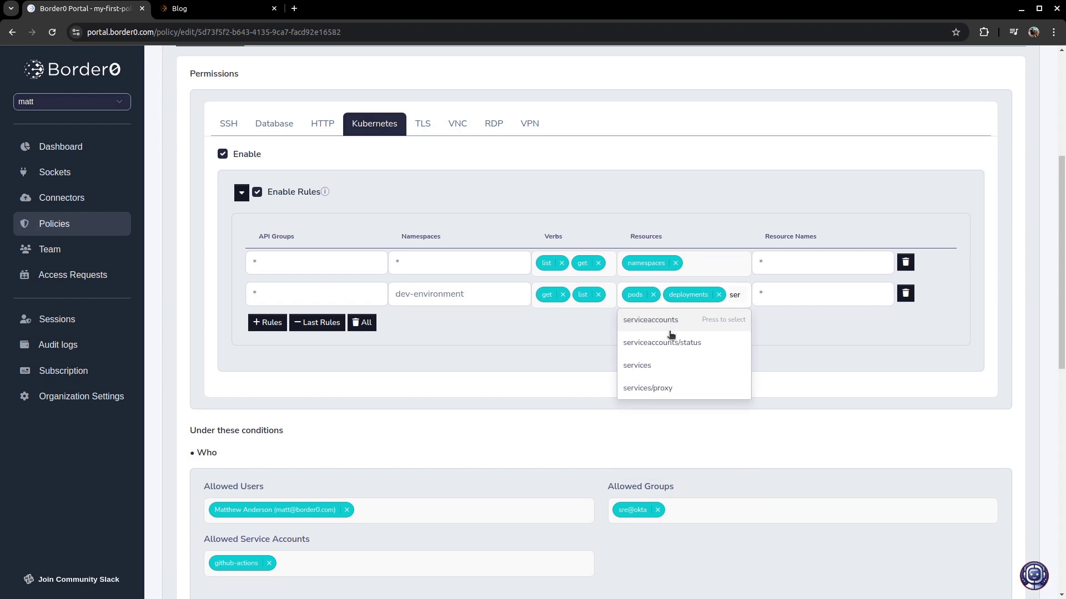
{"action": "left_click", "coordinate": [656, 365]}
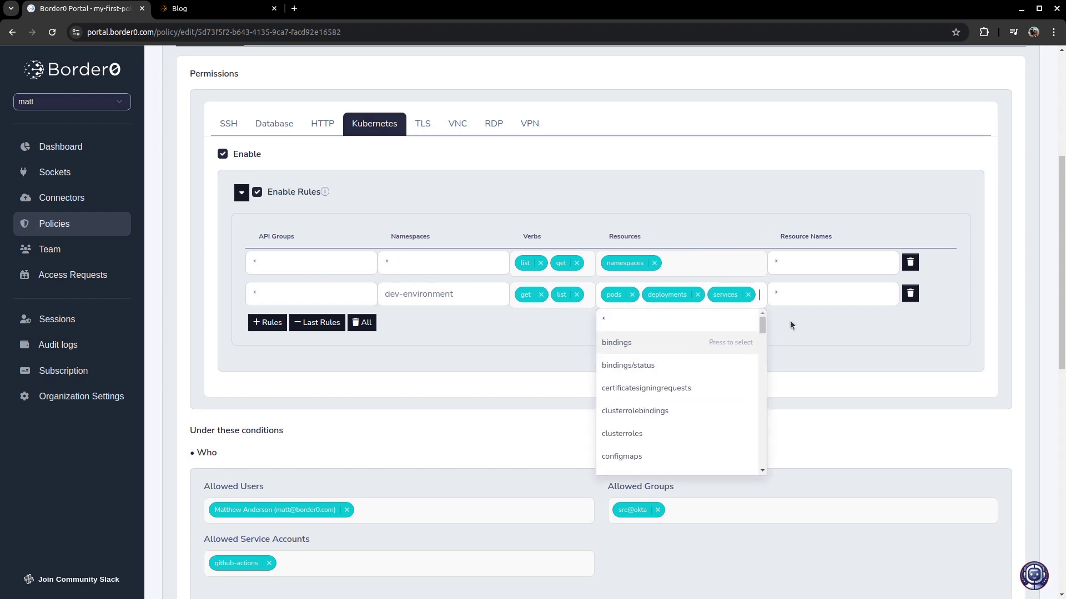
- Add a third Kubernetes rule and begin replacing its wildcard namespace with dev-environment
{"action": "left_click", "coordinate": [267, 322]}
{"action": "left_click", "coordinate": [406, 323]}
{"action": "key", "text": "ctrl+a"}
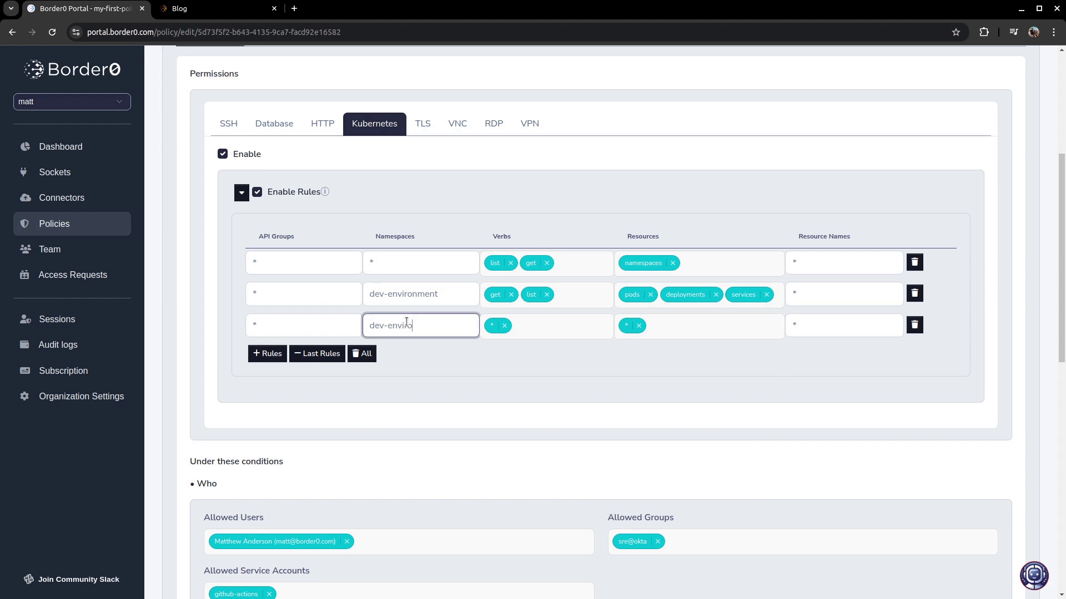
- Set the third rule to allow create on pods/exec for resource names shell-*
{"action": "left_click", "coordinate": [504, 325]}
{"action": "left_click", "coordinate": [513, 327]}
{"action": "type", "text": "c"}
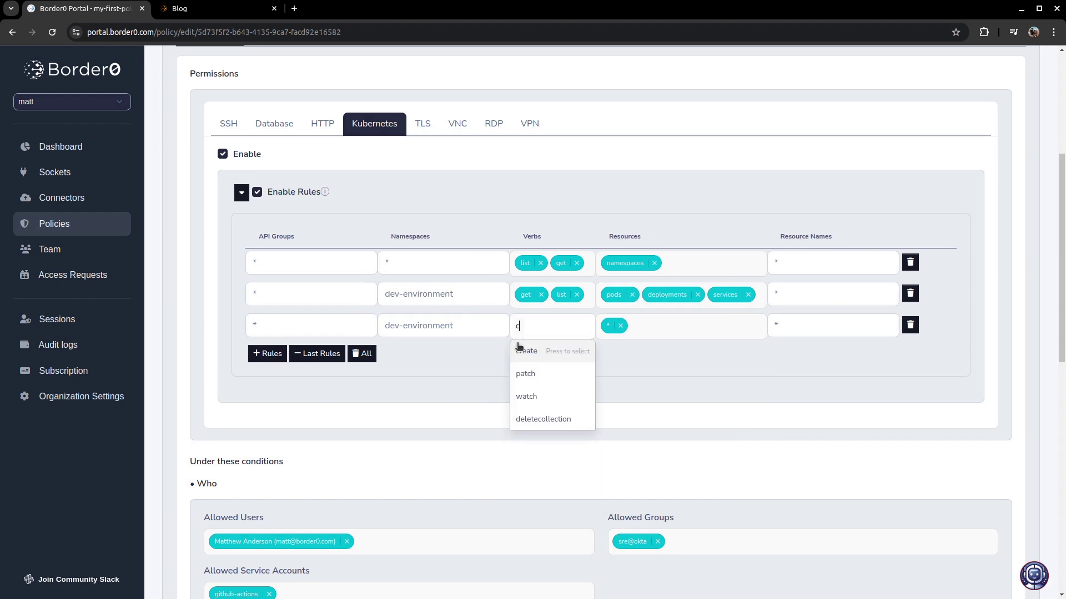
{"action": "key", "text": "Return"}
{"action": "left_click", "coordinate": [622, 327]}
{"action": "left_click", "coordinate": [621, 327]}
{"action": "type", "text": "exe"}
{"action": "left_click", "coordinate": [615, 349]}
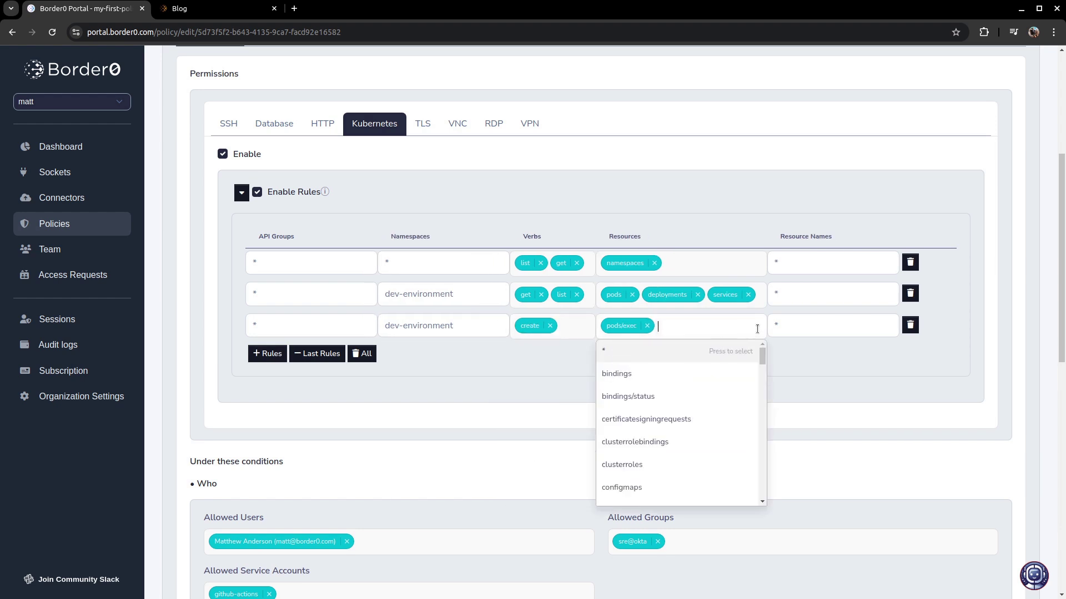
{"action": "left_click", "coordinate": [785, 328]}
{"action": "key", "text": "BackSpace"}
{"action": "type", "text": "shell-*"}
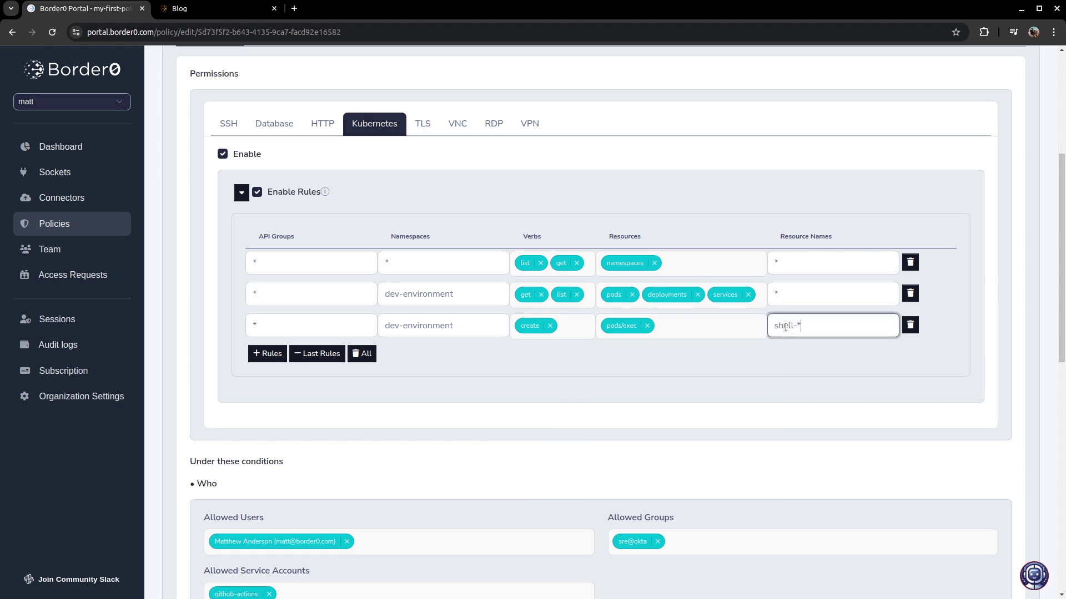
{"action": "left_click", "coordinate": [573, 367]}
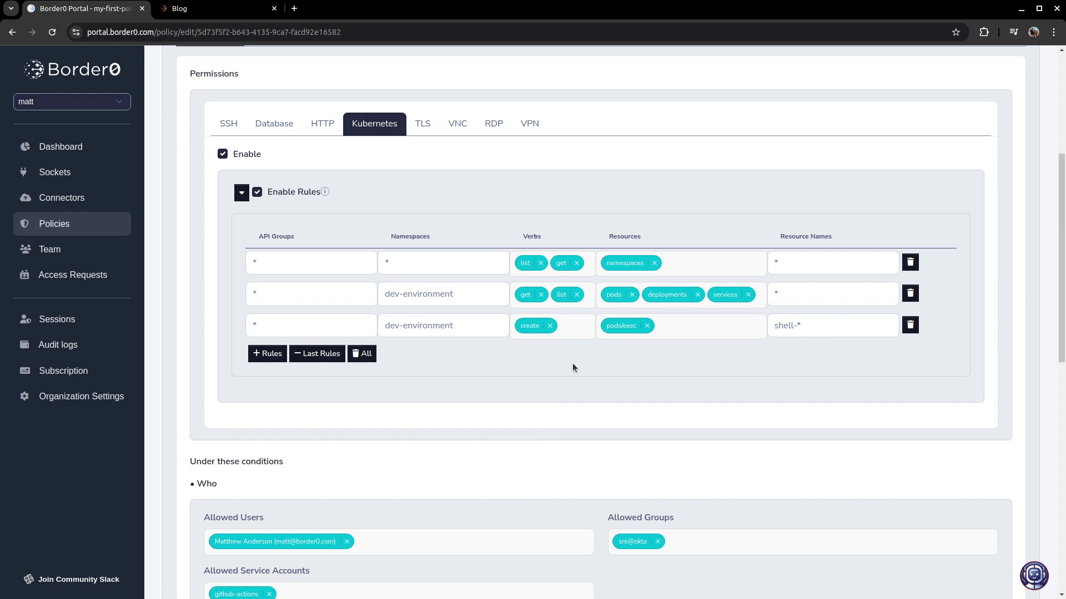
- Save the policy with Update Policy and review the updated summary
{"action": "scroll", "coordinate": [571, 366], "scroll_direction": "down", "scroll_amount": 10}
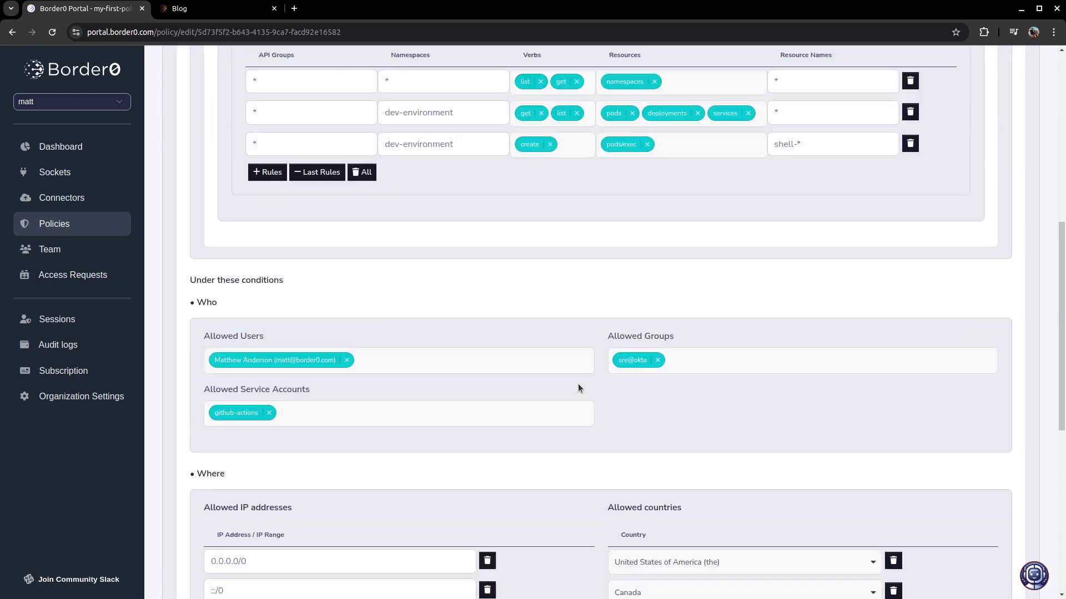
{"action": "left_click", "coordinate": [922, 563]}
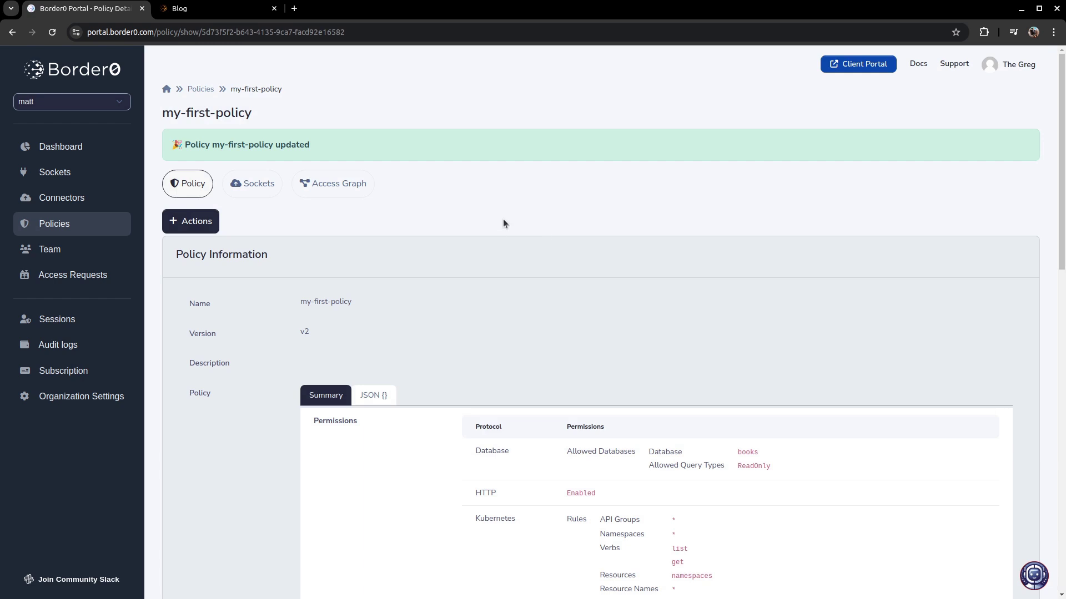
{"action": "scroll", "coordinate": [503, 223], "scroll_direction": "down", "scroll_amount": 6}
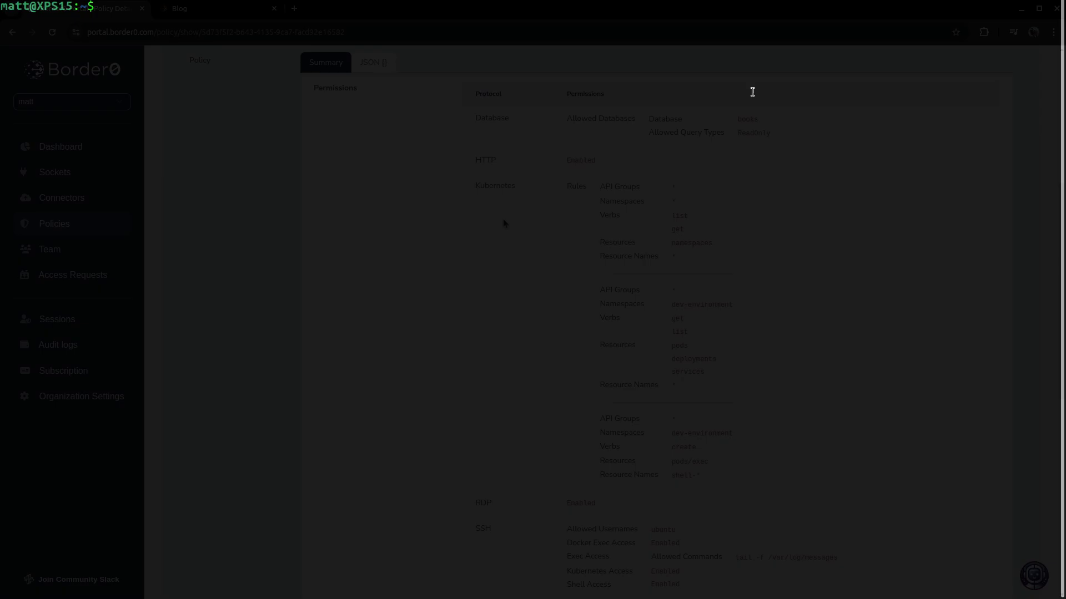
- List the namespaces and the dev-environment pods with kubectl
{"action": "type", "text": "kubec"}
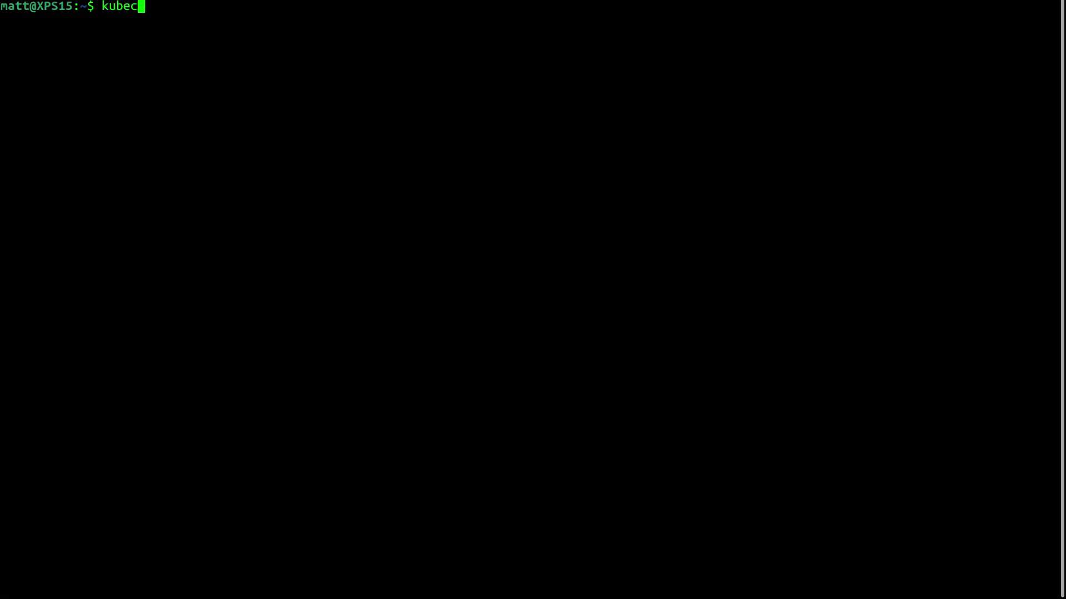
{"action": "type", "text": "tl get namespaces"}
{"action": "key", "text": "Return"}
{"action": "type", "text": "kubectl get po"}
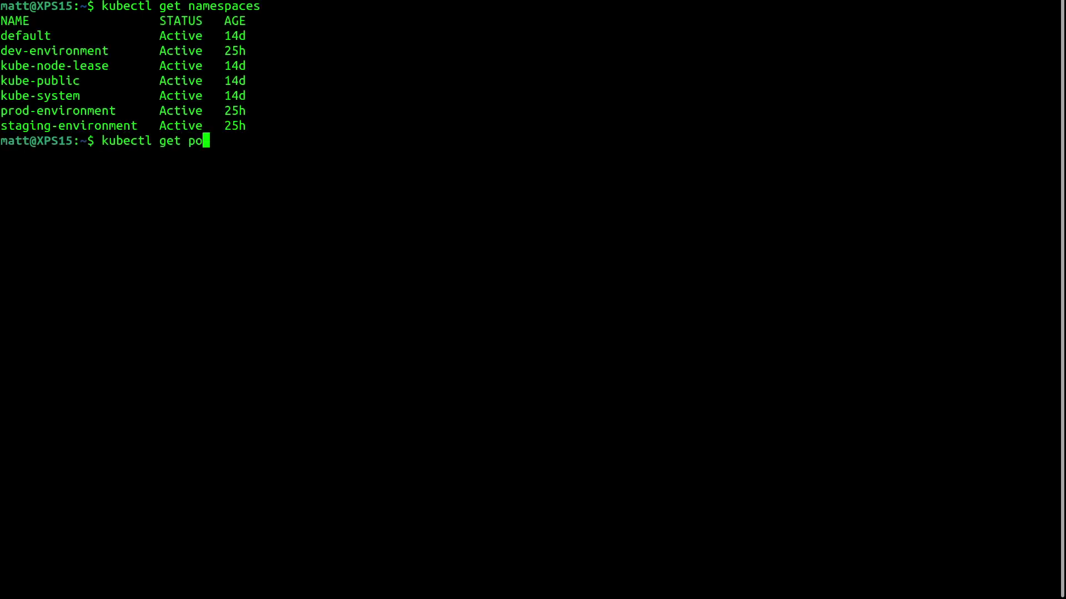
{"action": "type", "text": "ds -n dev-environment"}
{"action": "key", "text": "Return"}
- Open a bash shell in the dev-environment shell pod, run ls and ps xaf, and exit
{"action": "type", "text": "kubectl ex"}
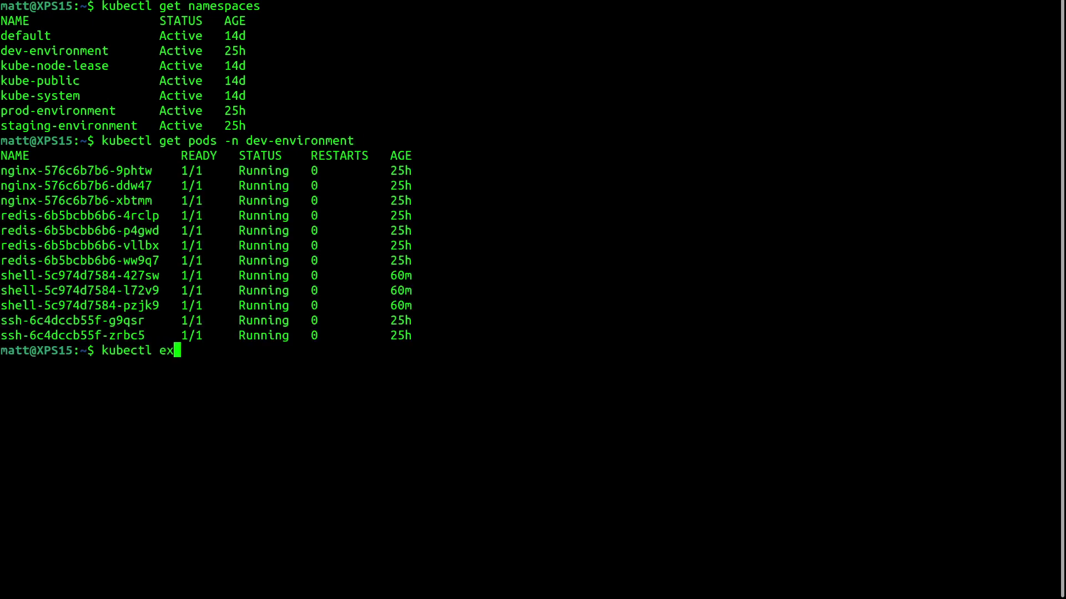
{"action": "type", "text": "ec -ti -n dev-environment"}
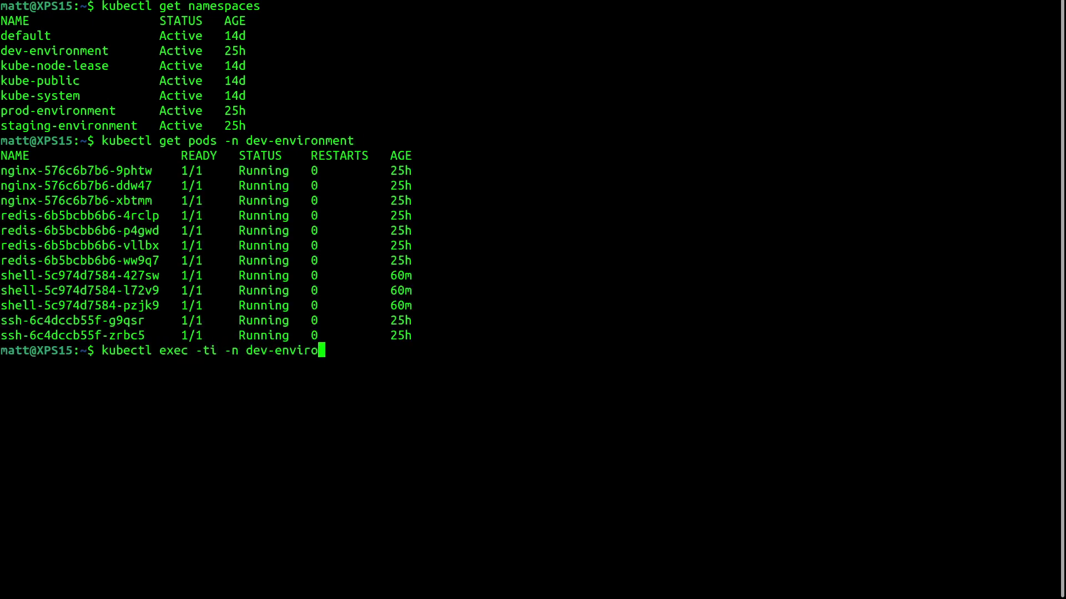
{"action": "double_click", "coordinate": [80, 275]}
{"action": "middle_click", "coordinate": [609, 202]}
{"action": "type", "text": "-- bash"}
{"action": "key", "text": "Return"}
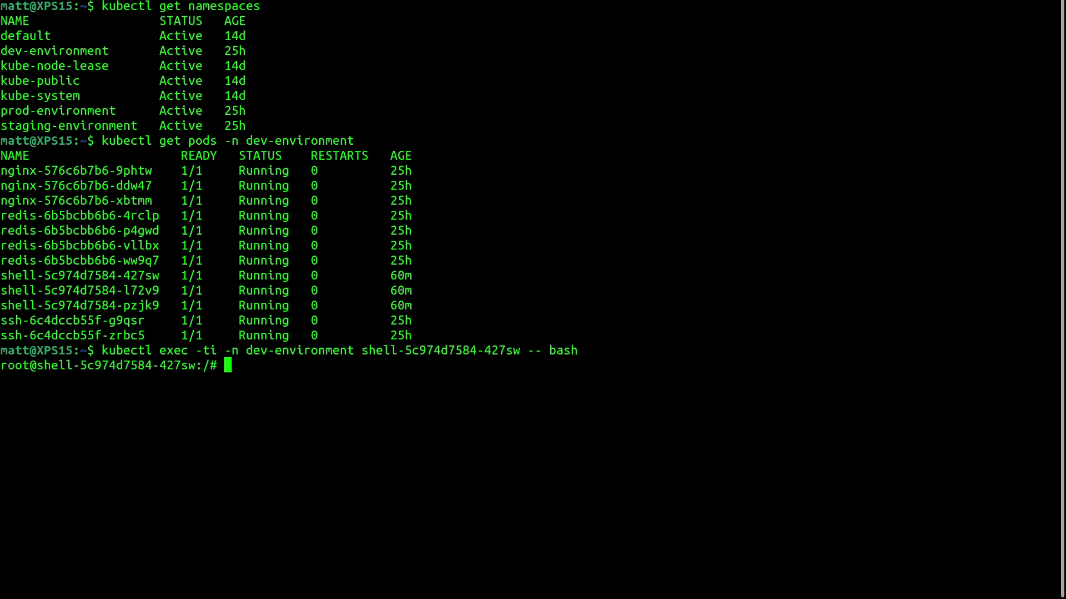
{"action": "type", "text": "ls"}
{"action": "key", "text": "Return"}
{"action": "type", "text": "ps xaf"}
{"action": "key", "text": "Return"}
{"action": "type", "text": "exit"}
{"action": "key", "text": "Return"}
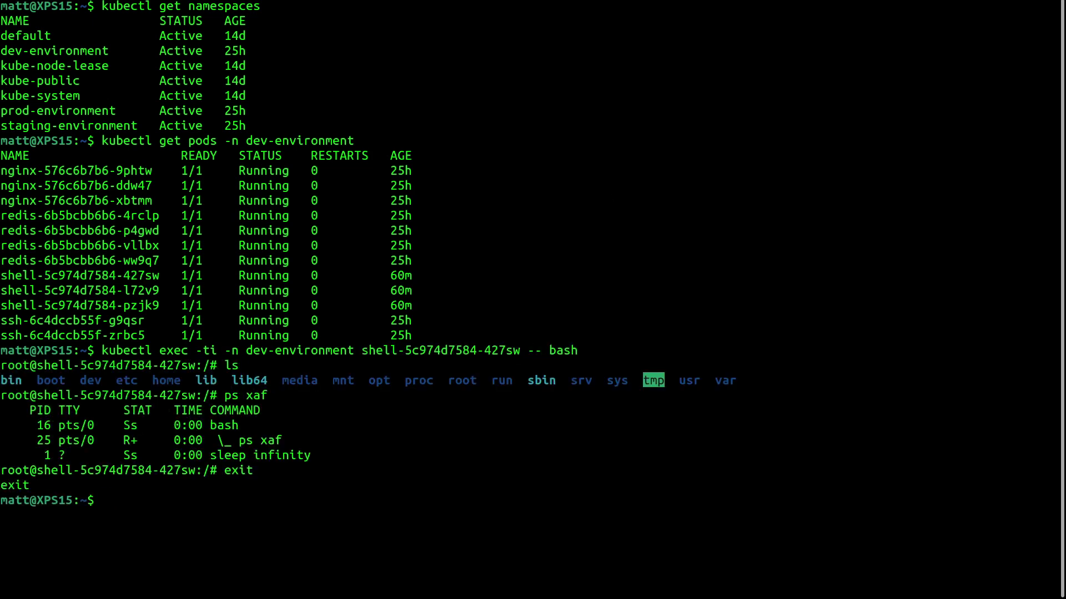
- Confirm exec into the ssh pod and listing prod-environment pods are both Forbidden
{"action": "type", "text": "kubectl exec"}
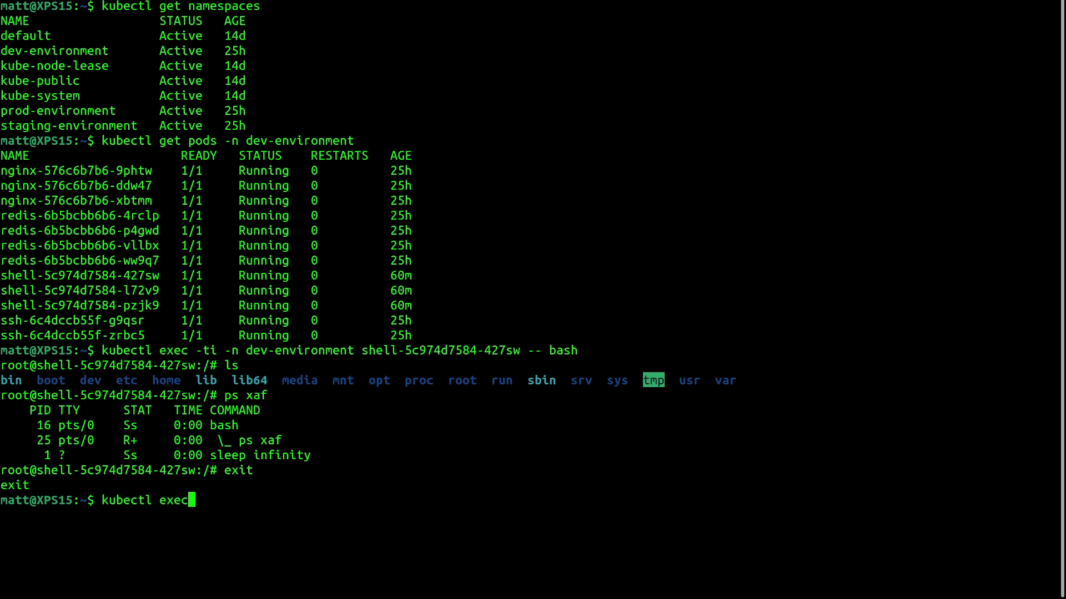
{"action": "type", "text": " -ti -n dev-e"}
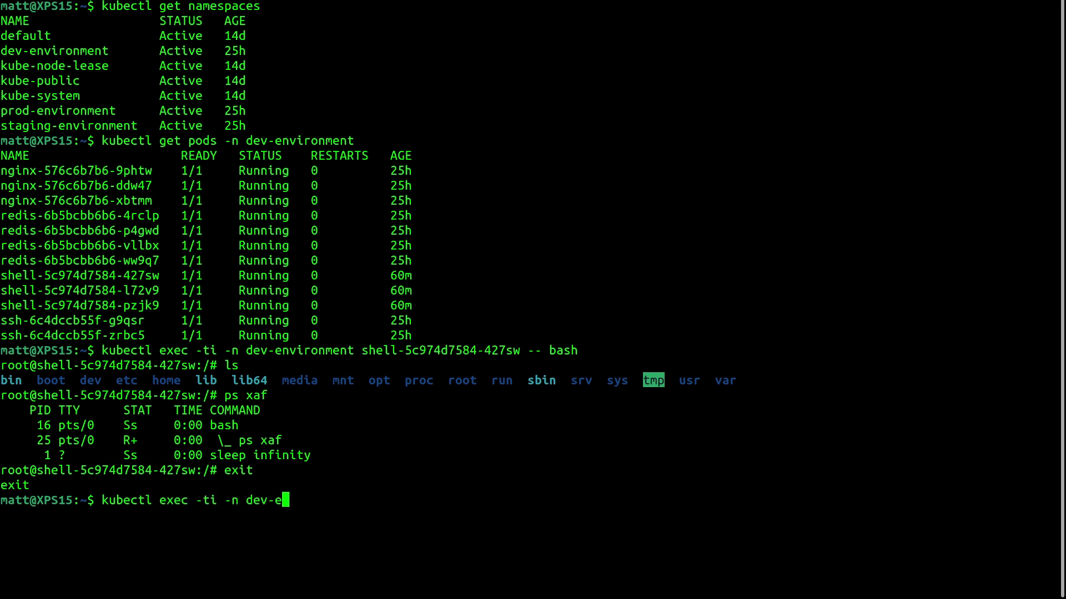
{"action": "type", "text": "nvironment"}
{"action": "double_click", "coordinate": [73, 320]}
{"action": "middle_click", "coordinate": [552, 289]}
{"action": "type", "text": "-- bash"}
{"action": "key", "text": "Return"}
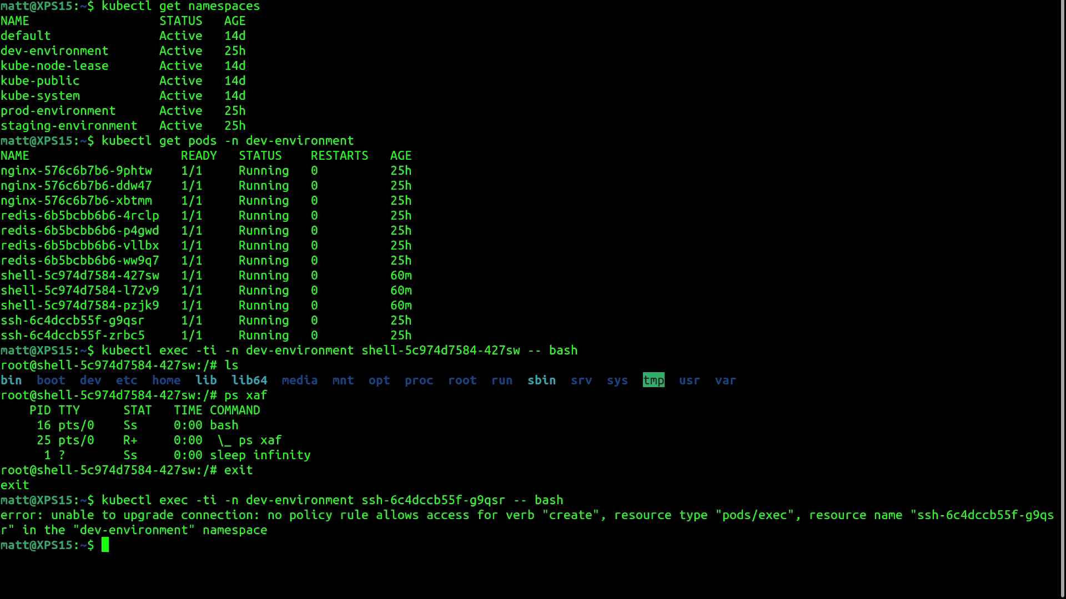
{"action": "type", "text": "kubectl get pods -n "}
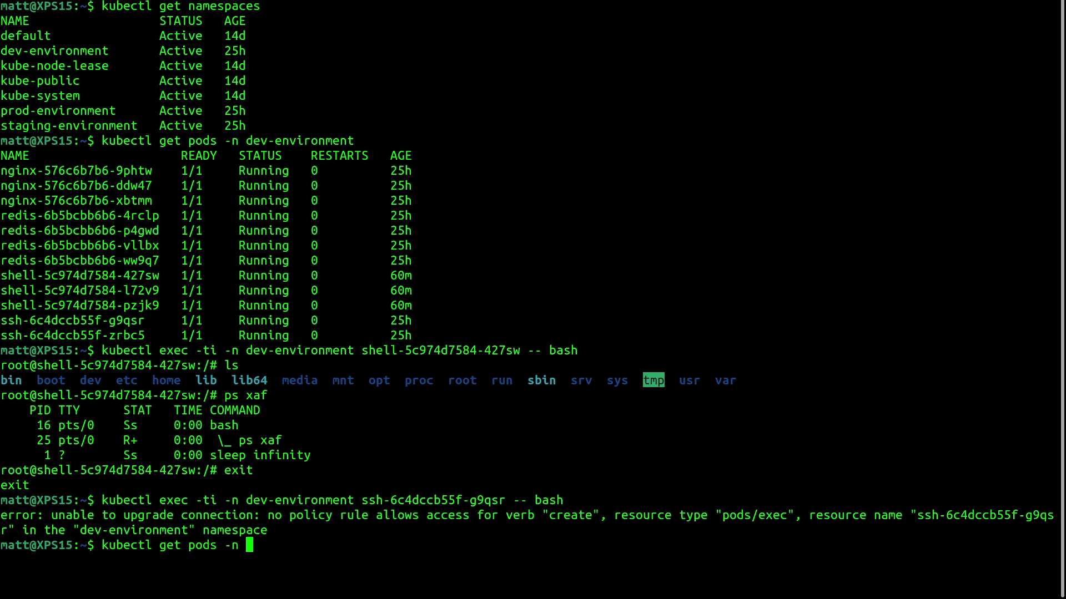
{"action": "type", "text": "prod-environment"}
{"action": "key", "text": "Return"}
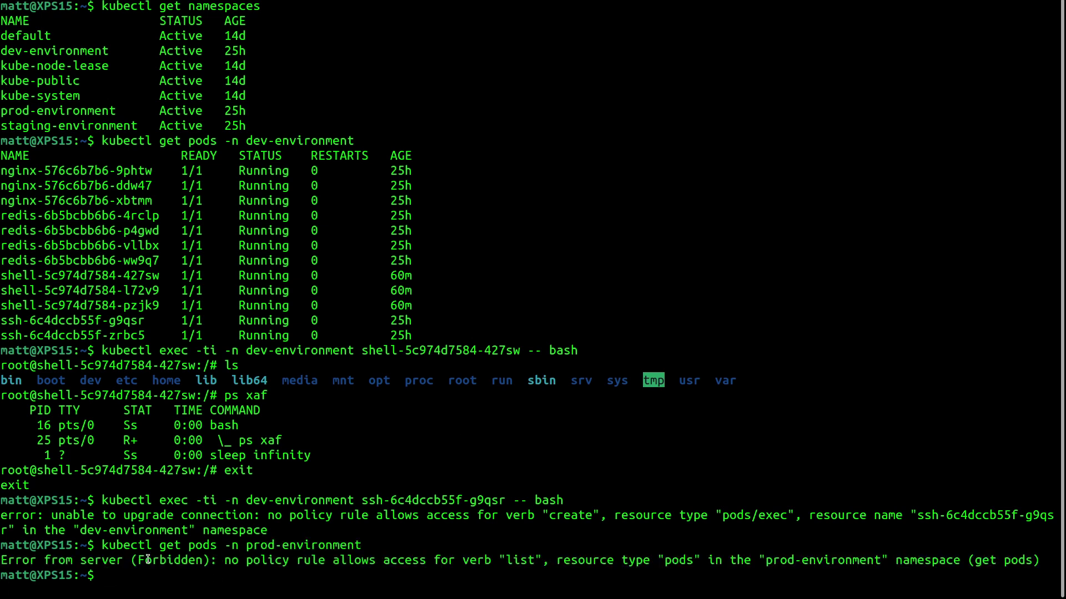
{"action": "double_click", "coordinate": [147, 560]}
- Open the latest k8s-cluster session and review the 403 denials for ssh-pod exec and prod-environment pod listing
{"action": "left_click", "coordinate": [444, 549]}
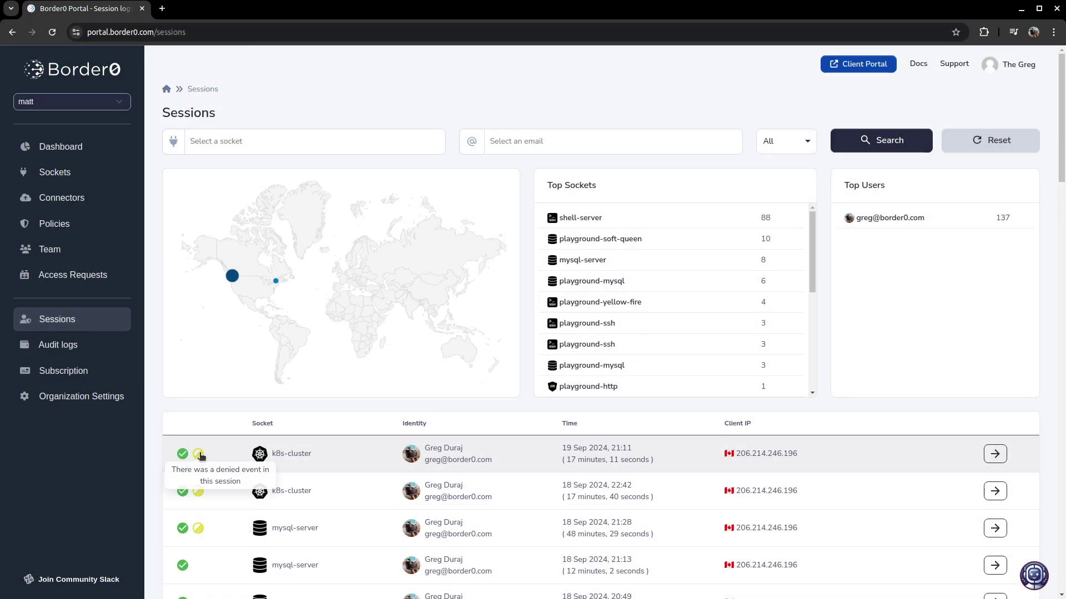
{"action": "left_click", "coordinate": [198, 454]}
{"action": "left_click", "coordinate": [185, 451]}
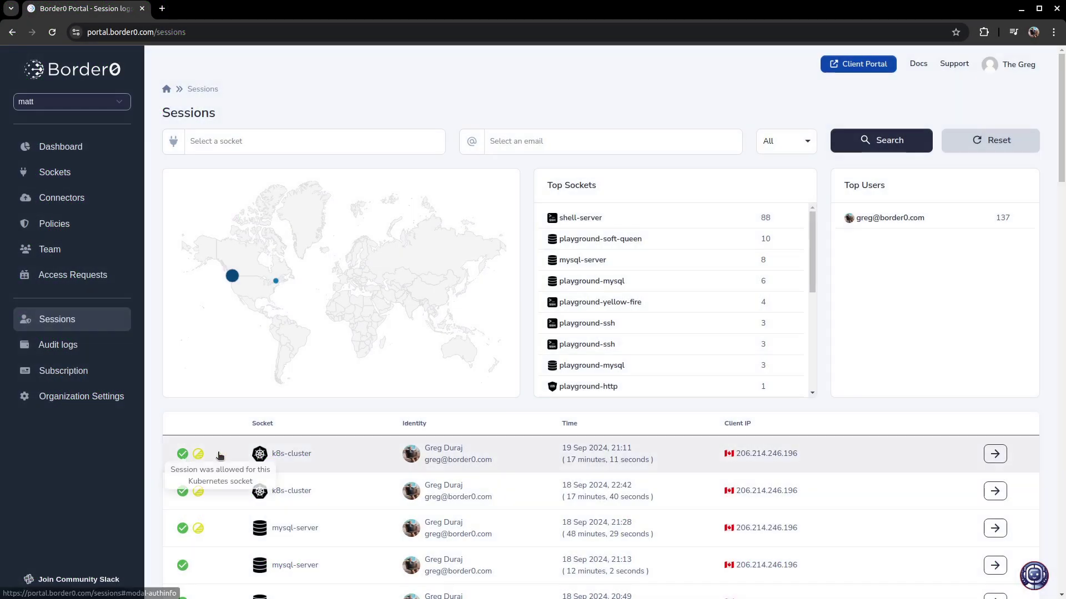
{"action": "left_click", "coordinate": [994, 454]}
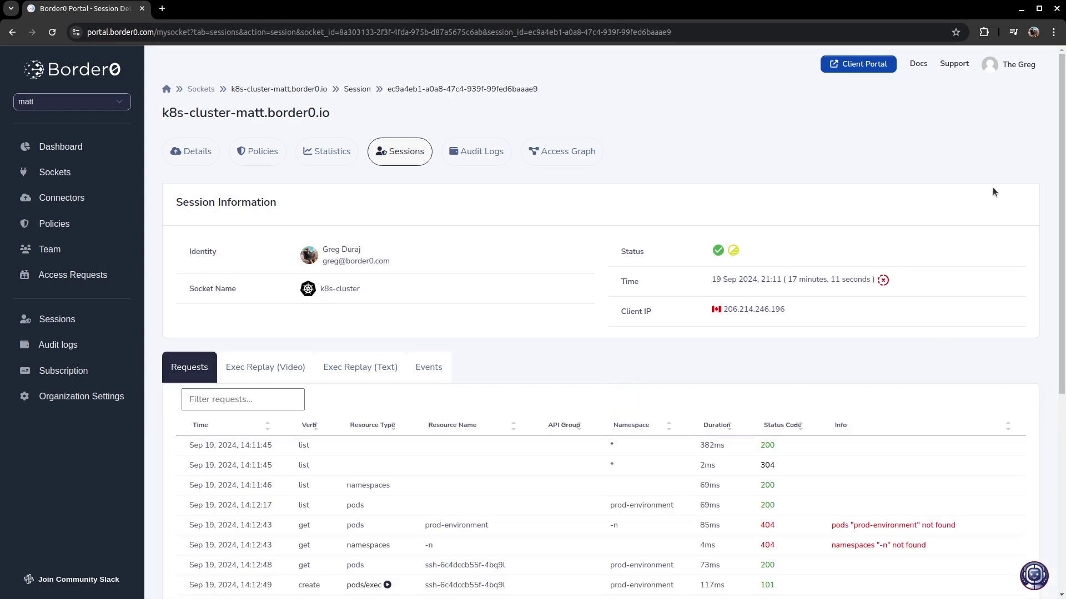
{"action": "scroll", "coordinate": [651, 239], "scroll_direction": "down", "scroll_amount": 5}
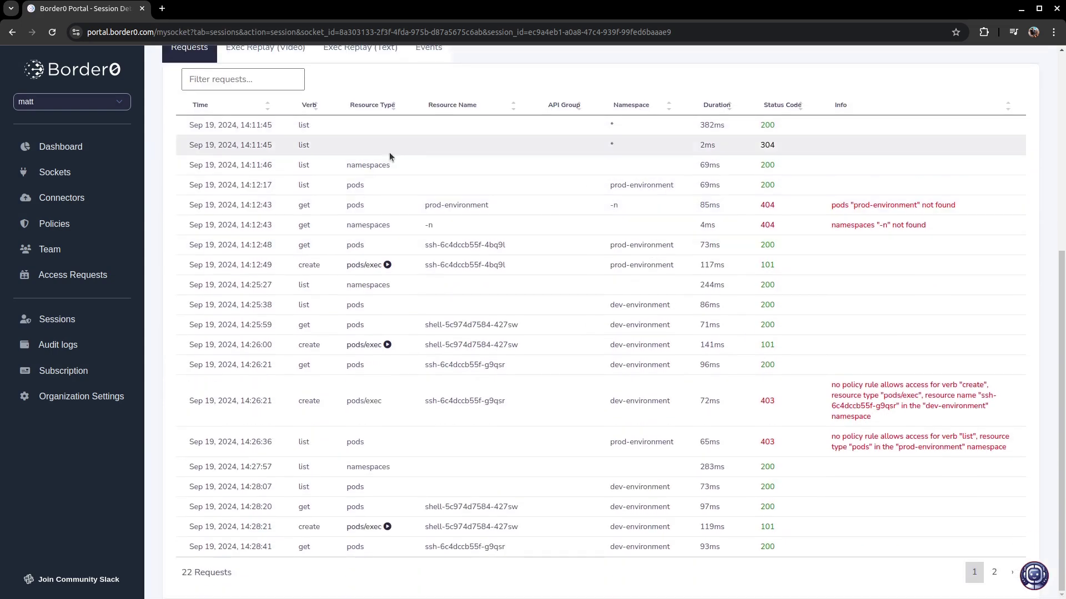
{"action": "triple_click", "coordinate": [851, 412]}
{"action": "triple_click", "coordinate": [894, 439]}
{"action": "left_click", "coordinate": [788, 407]}
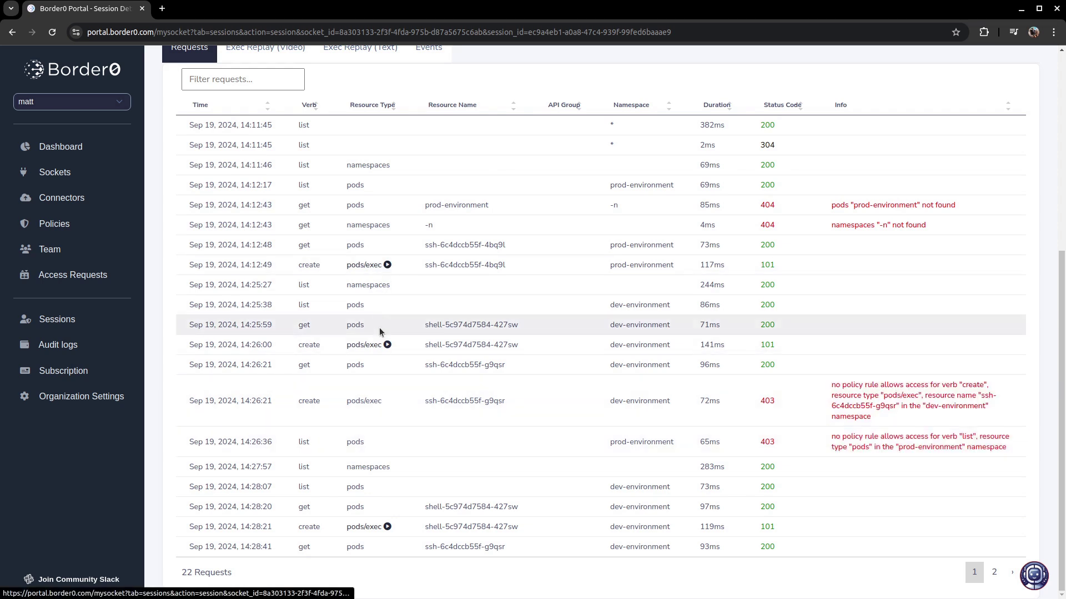
{"action": "left_click", "coordinate": [387, 527]}
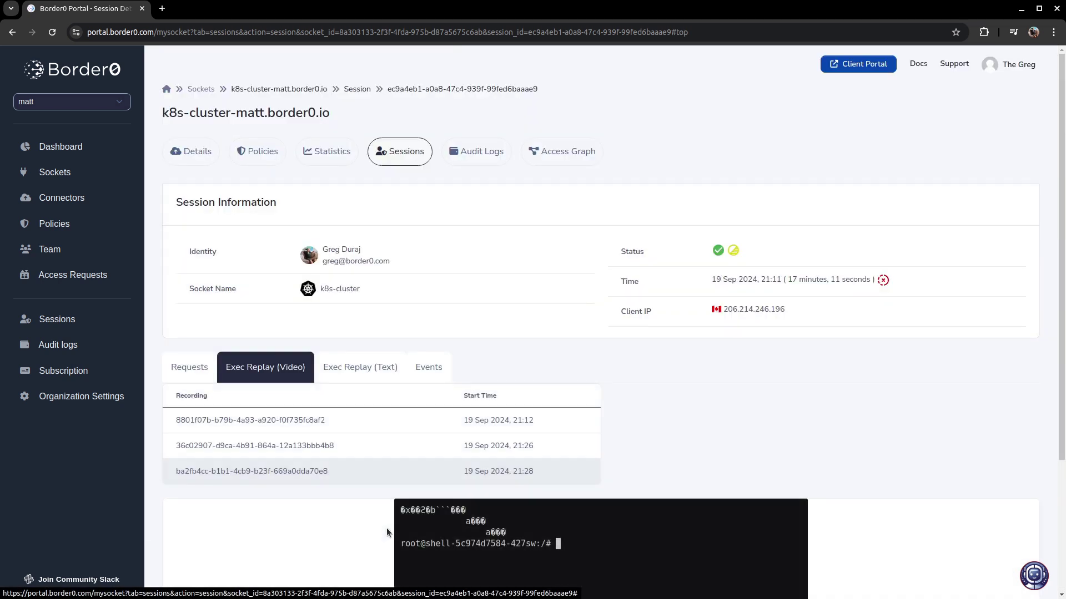
{"action": "left_click", "coordinate": [611, 442]}
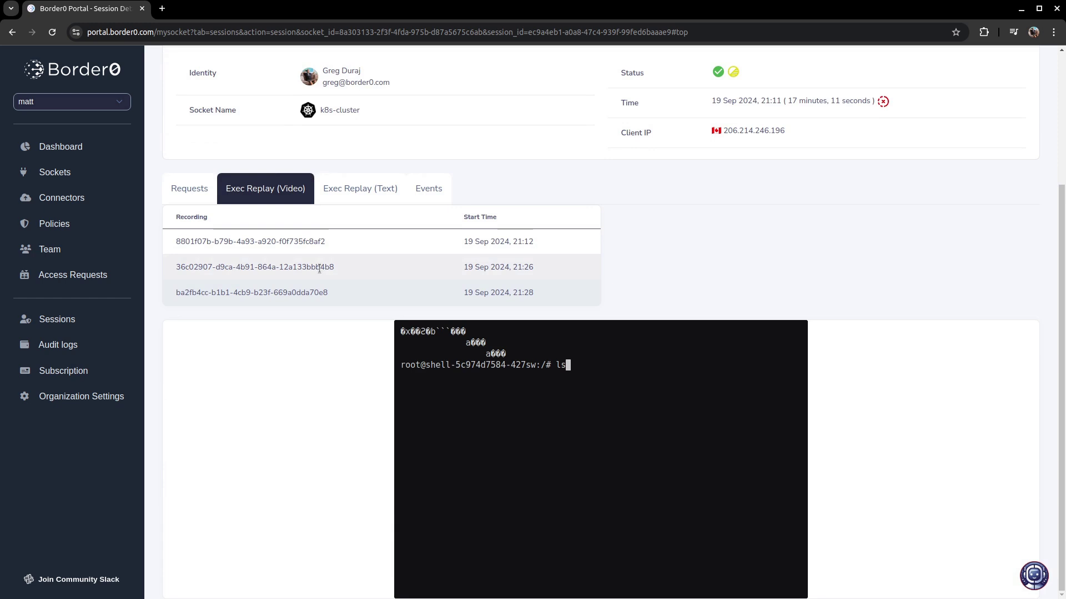
{"action": "left_click", "coordinate": [356, 190]}
{"action": "left_click", "coordinate": [427, 365]}
{"action": "left_click_drag", "start_coordinate": [475, 468], "coordinate": [479, 472]}
{"action": "left_click", "coordinate": [211, 367]}
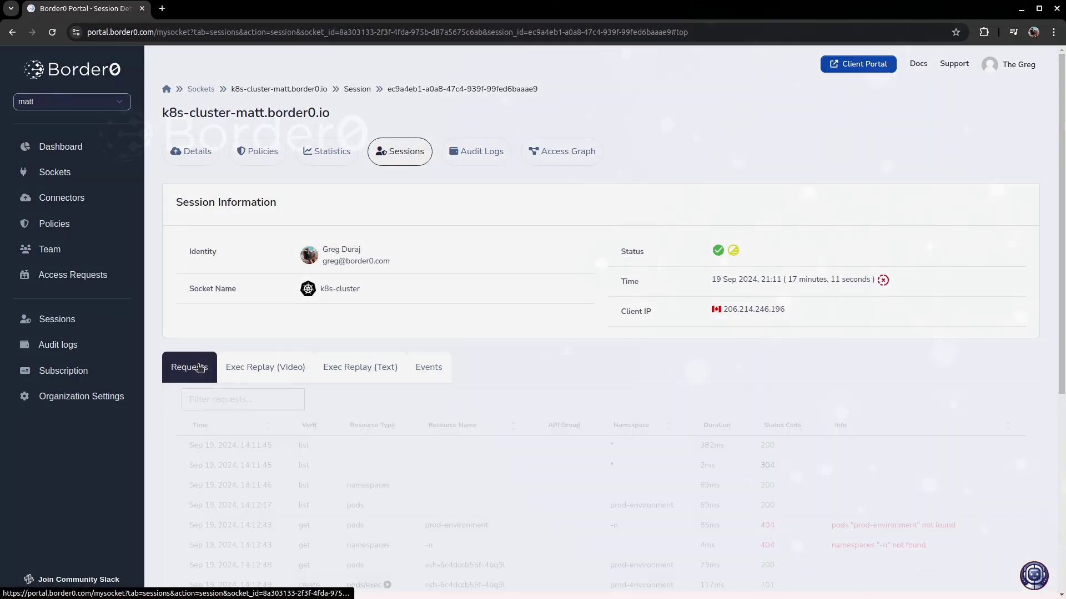